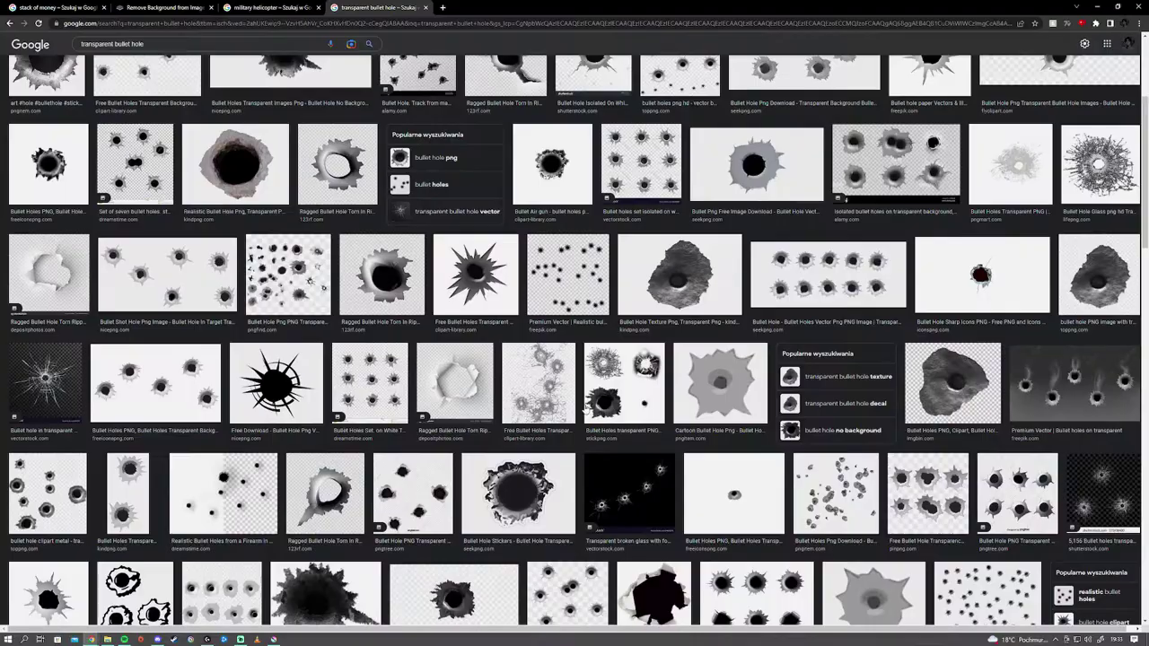
# Step: Browse the image search results for a transparent bullet hole
pyautogui.scroll(-5, 583, 413)
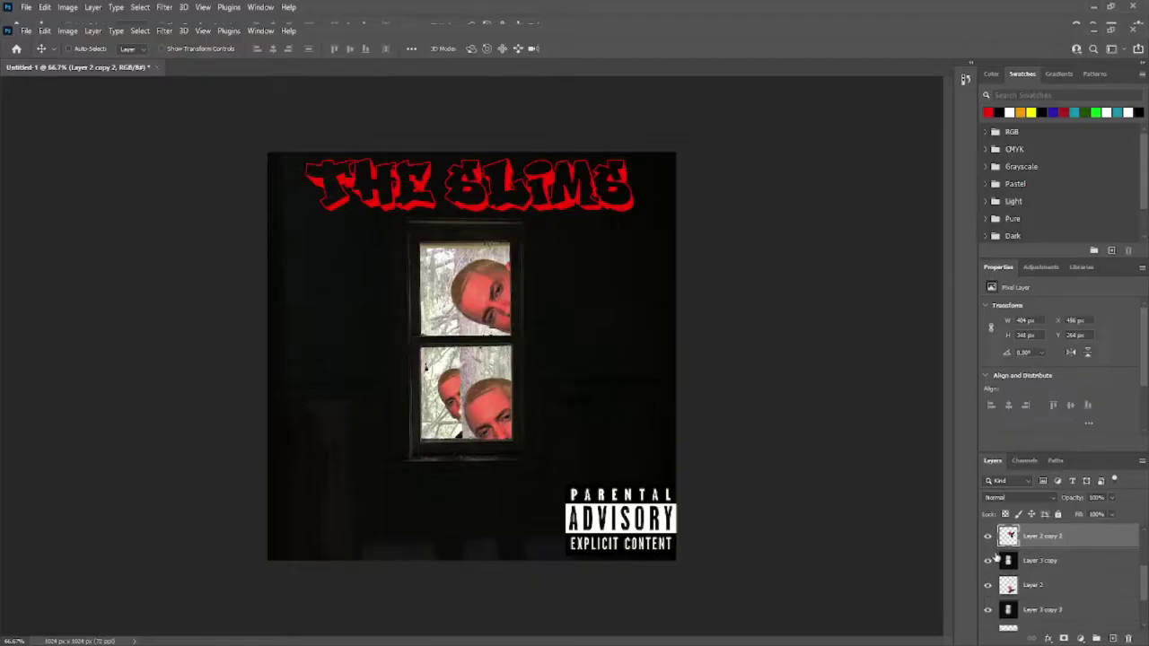
# Step: Hide the face layers Layer 2 copy 2 and Layer 2 in the window artwork
pyautogui.click(990, 537)
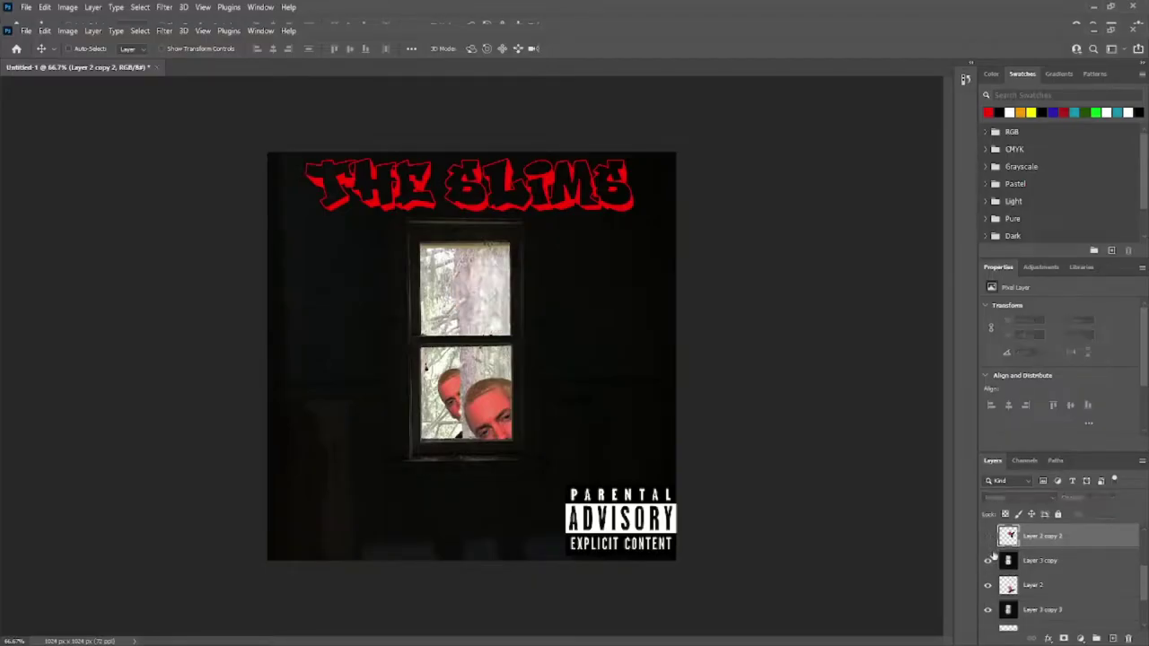
pyautogui.click(989, 587)
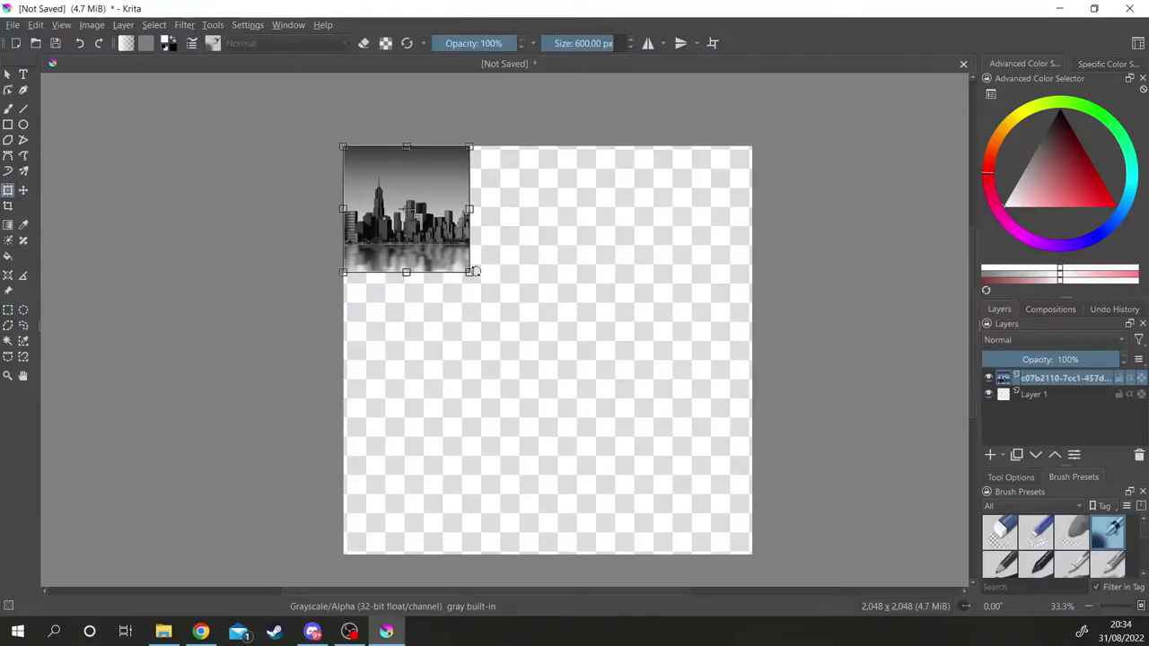
# Step: Scale the city skyline image up to fill the whole canvas
pyautogui.moveTo(469, 271); pyautogui.dragTo(757, 558)
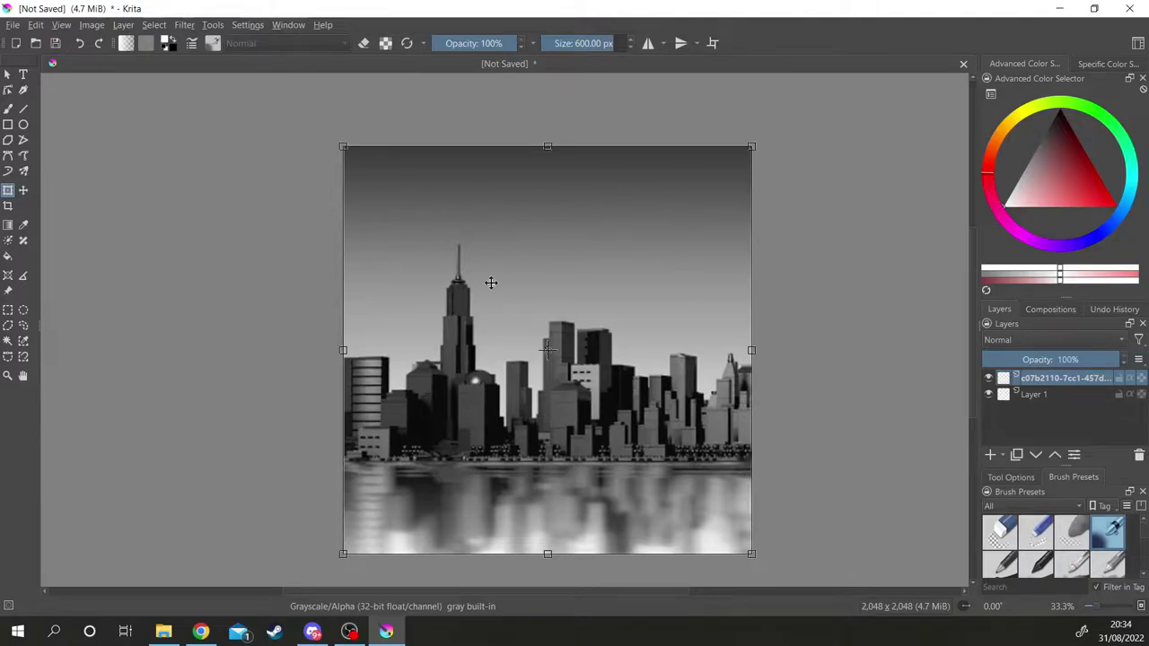
pyautogui.click(172, 46)
pyautogui.click(713, 161)
pyautogui.click(169, 43)
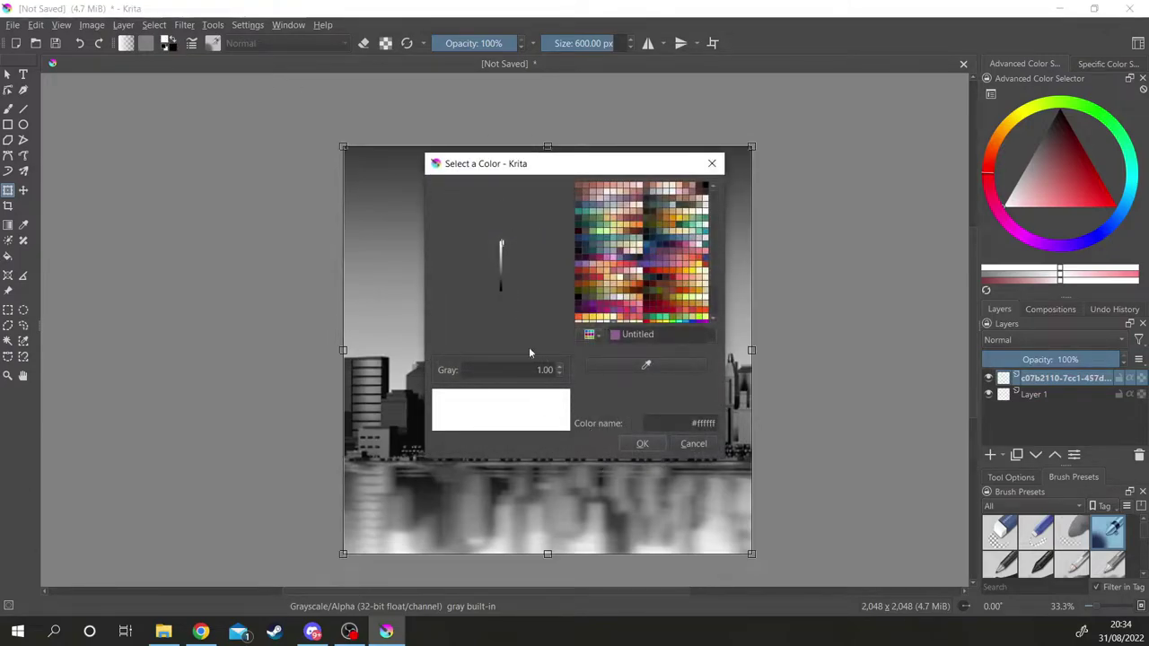
pyautogui.click(500, 269)
pyautogui.moveTo(508, 273); pyautogui.dragTo(510, 246)
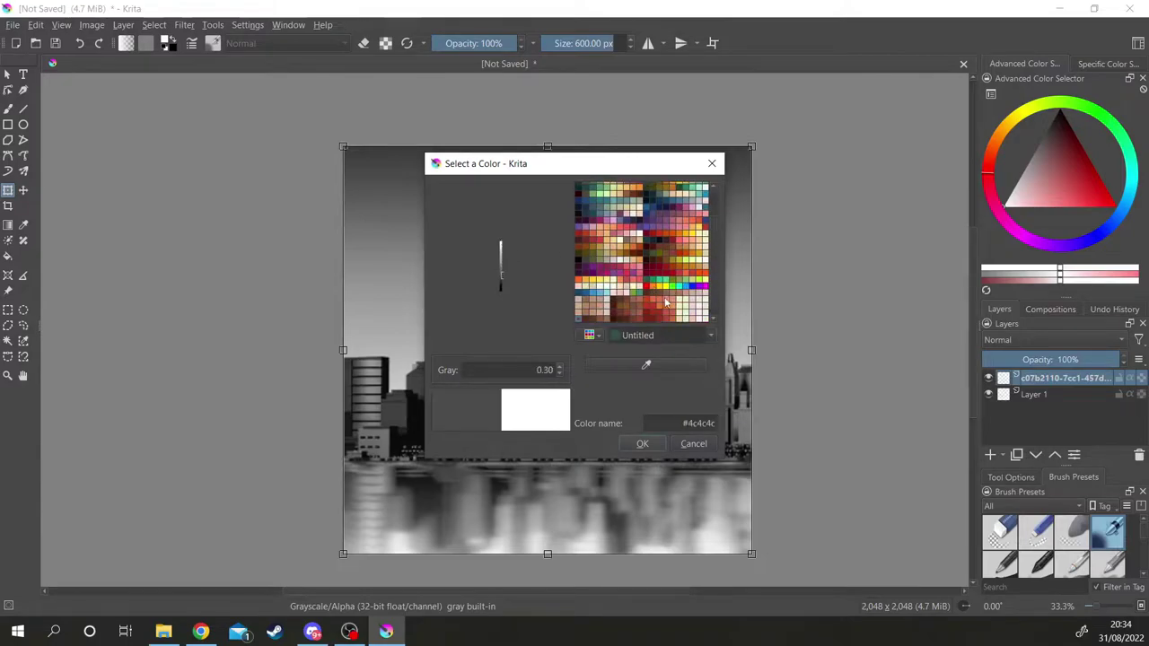
pyautogui.click(708, 443)
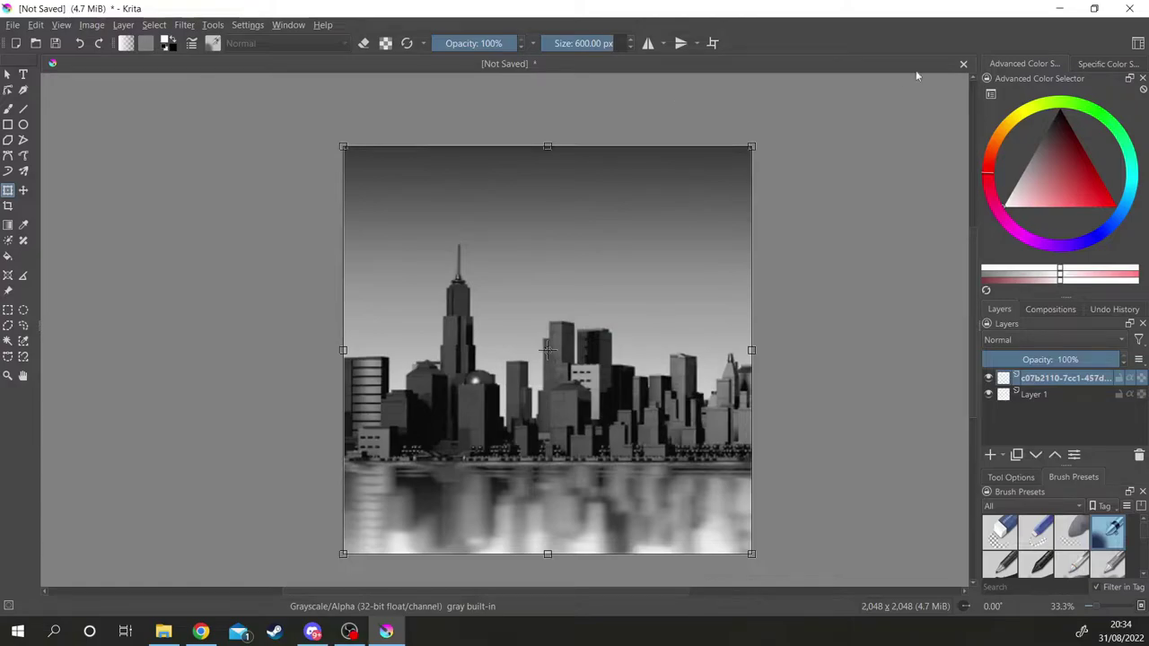
# Step: Close the grayscale document and start a new 1,024 x 1,024 RGB document for the colour skyline
pyautogui.click(964, 65)
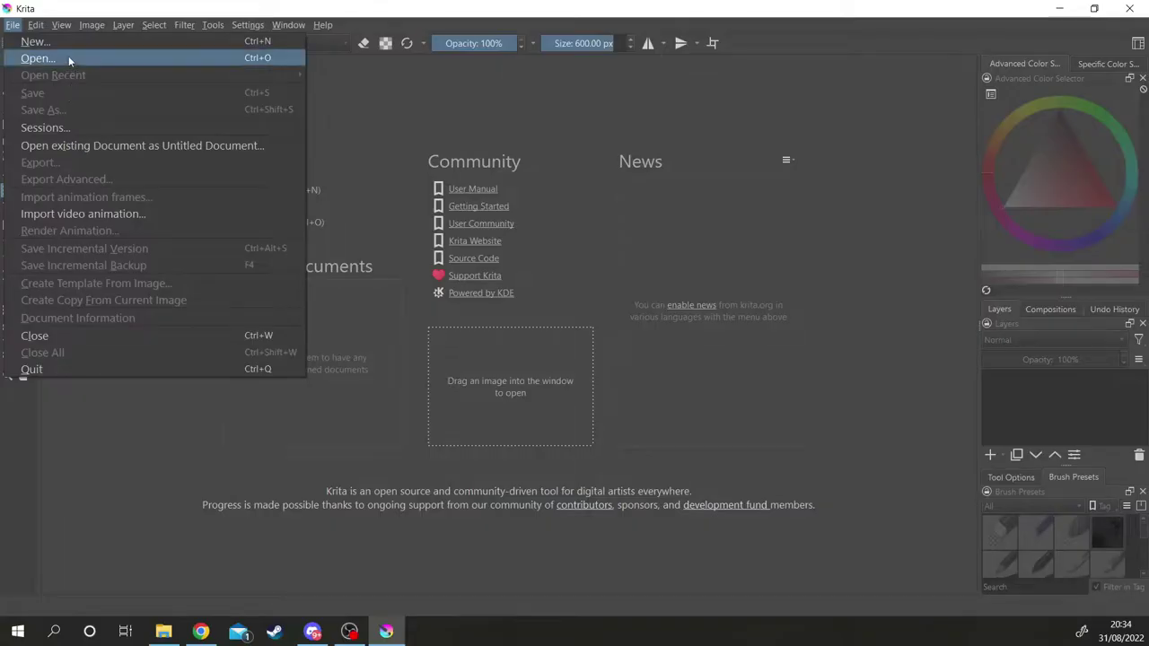
pyautogui.click(77, 43)
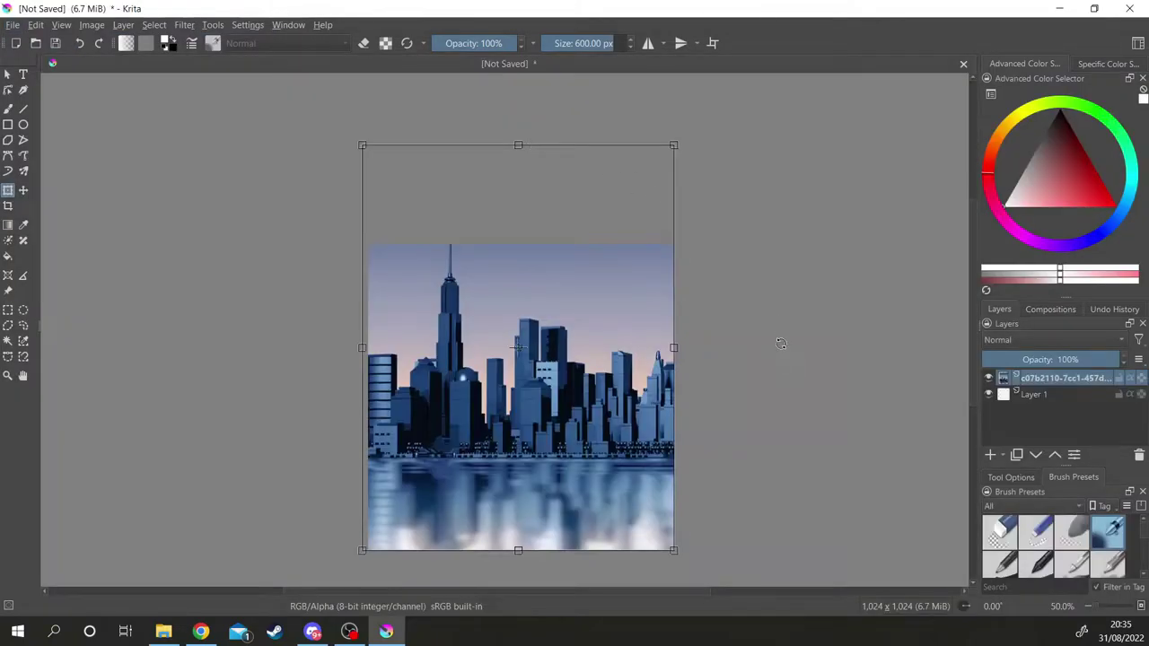
pyautogui.scroll(1, 611, 476)
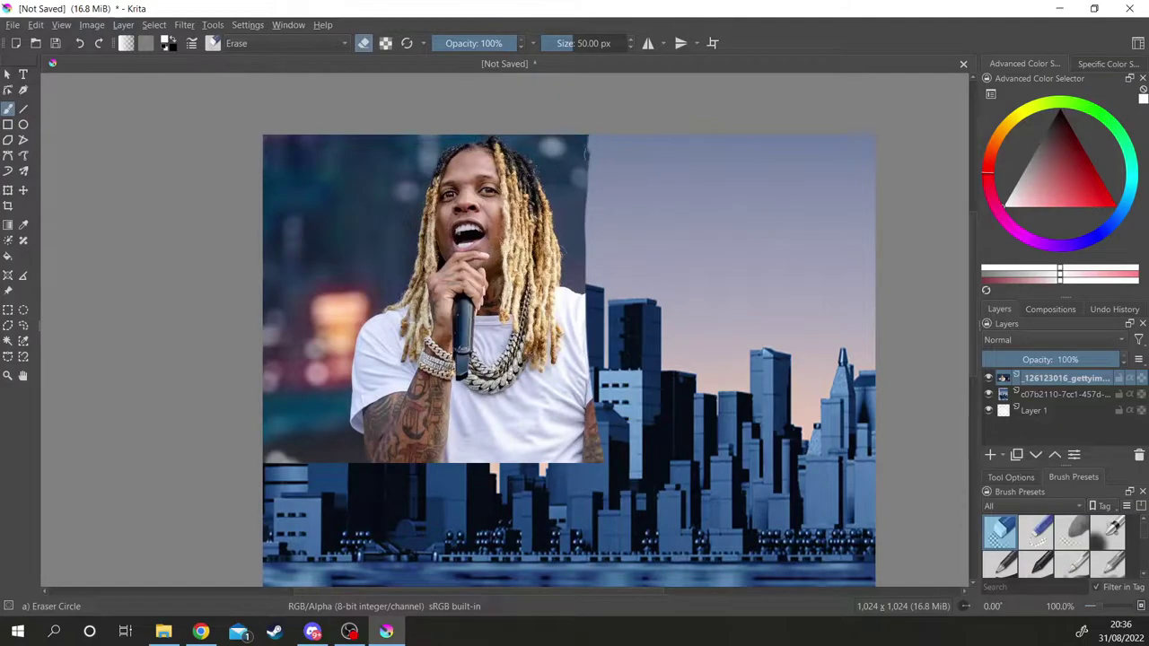
# Step: Erase the photo background beside the singer's hair on the pasted image layer
pyautogui.moveTo(561, 144)
pyautogui.mouseDown()
pyautogui.moveTo(567, 175)
pyautogui.moveTo(524, 142)
pyautogui.moveTo(500, 139)
pyautogui.moveTo(542, 162)
pyautogui.moveTo(575, 222)
pyautogui.moveTo(549, 192)
pyautogui.mouseUp()
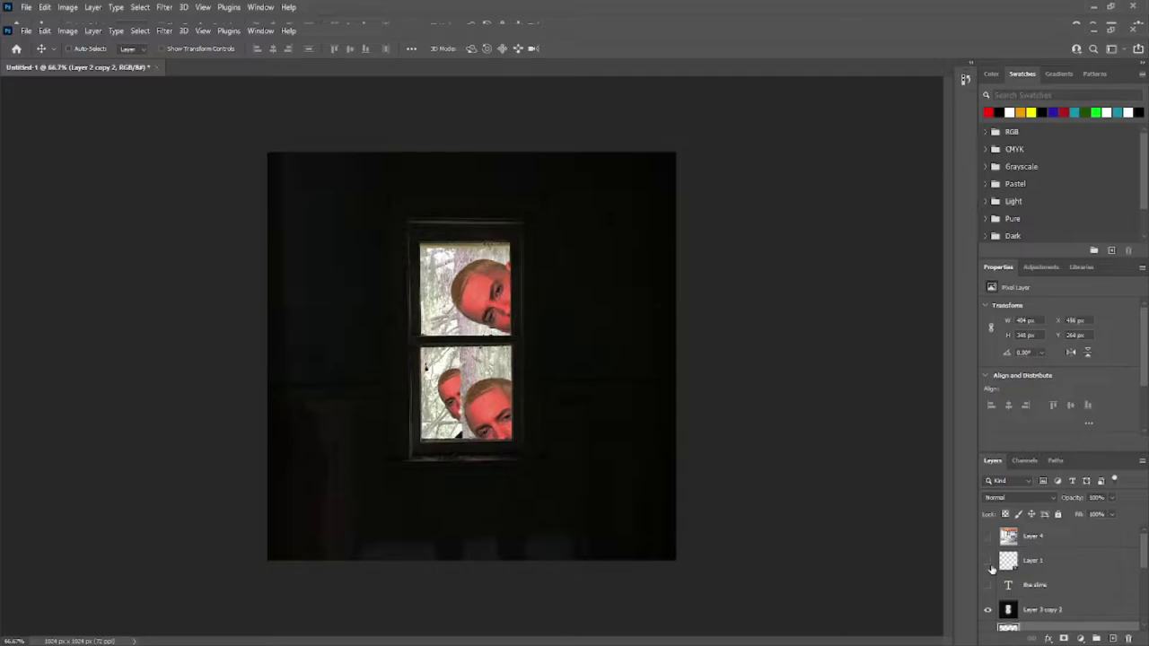
# Step: Toggle the visibility of Layer 1 and the title text layer
pyautogui.moveTo(991, 568); pyautogui.dragTo(988, 586)
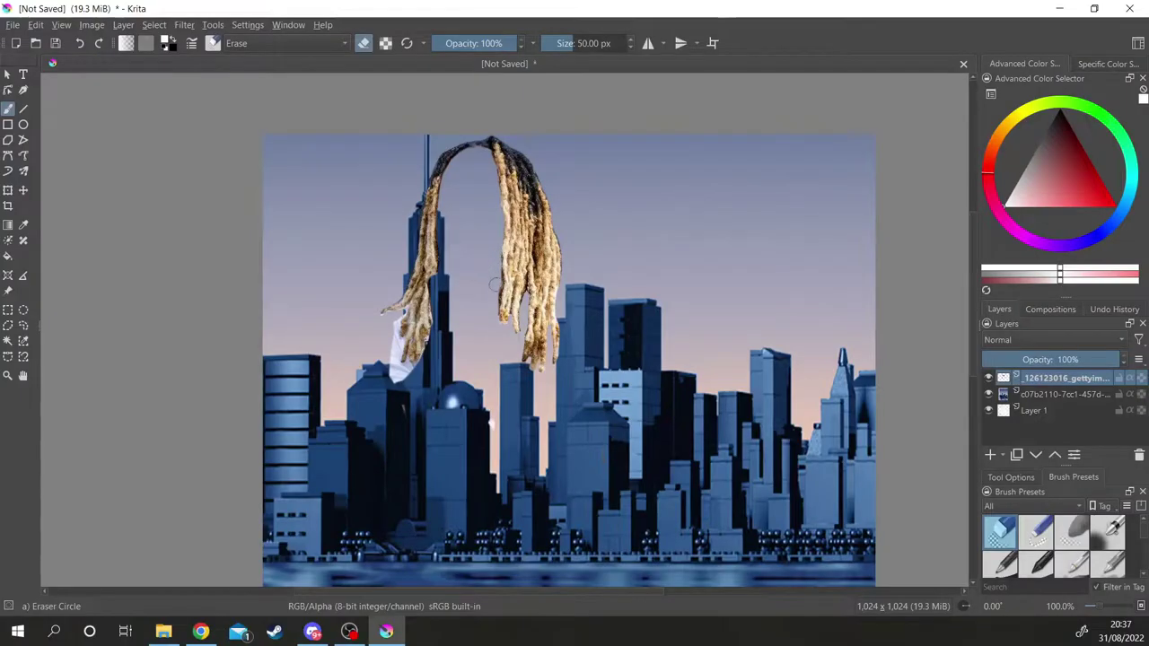
# Step: Erase the leftover white shirt beneath the shorter side of the cut-out dreadlocks
pyautogui.moveTo(406, 357); pyautogui.dragTo(392, 381)
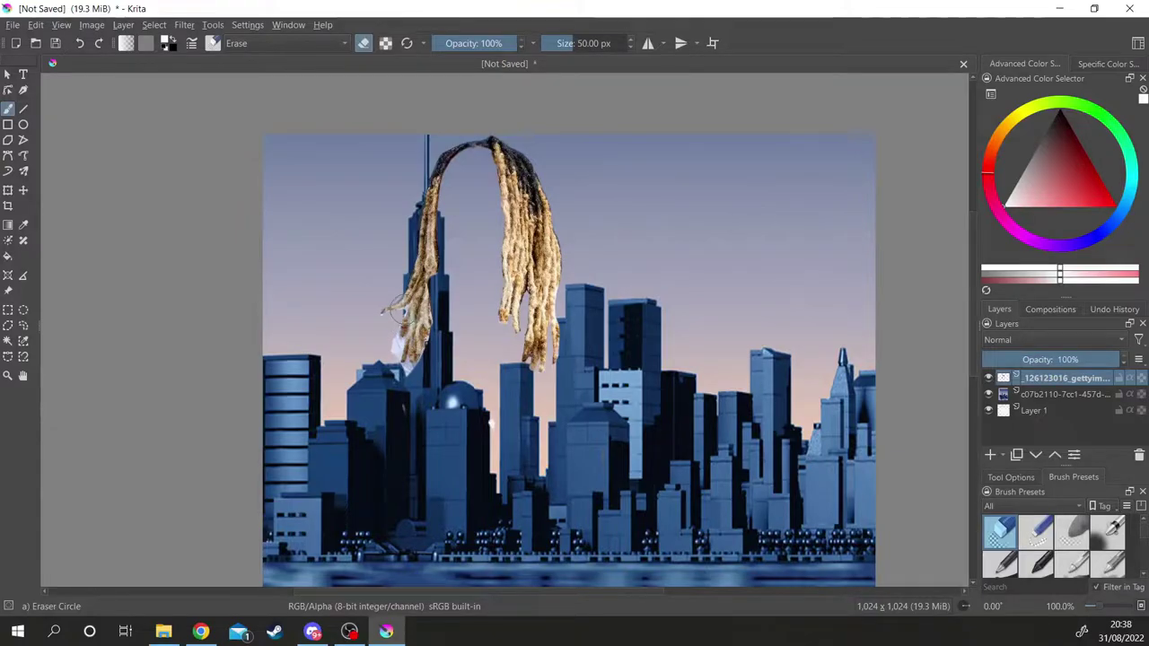
pyautogui.moveTo(403, 310); pyautogui.dragTo(396, 341)
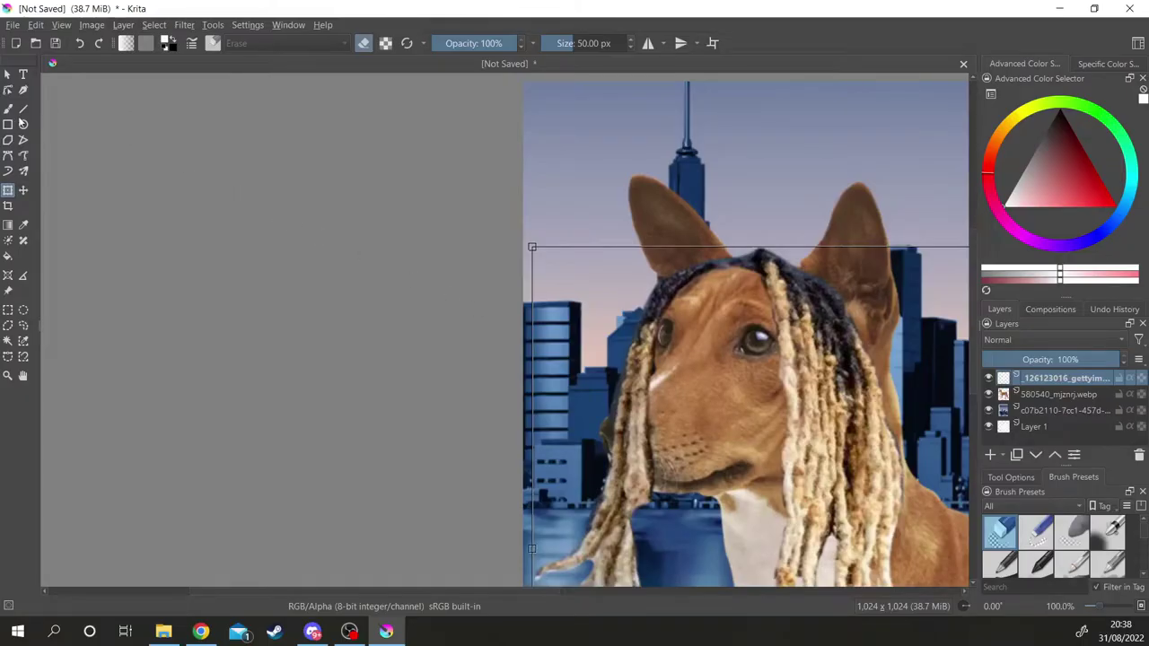
# Step: Erase stray bits around the edges of the dreadlocks placed on the dog's head
pyautogui.moveTo(656, 352); pyautogui.dragTo(671, 334)
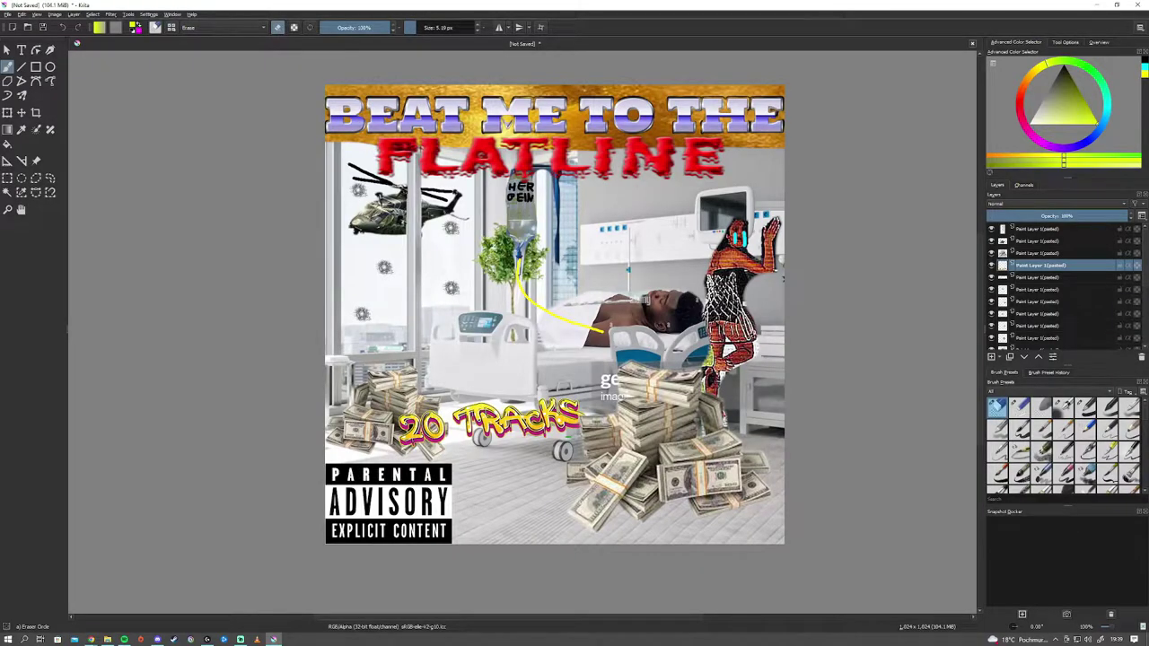
pyautogui.moveTo(1046, 253)
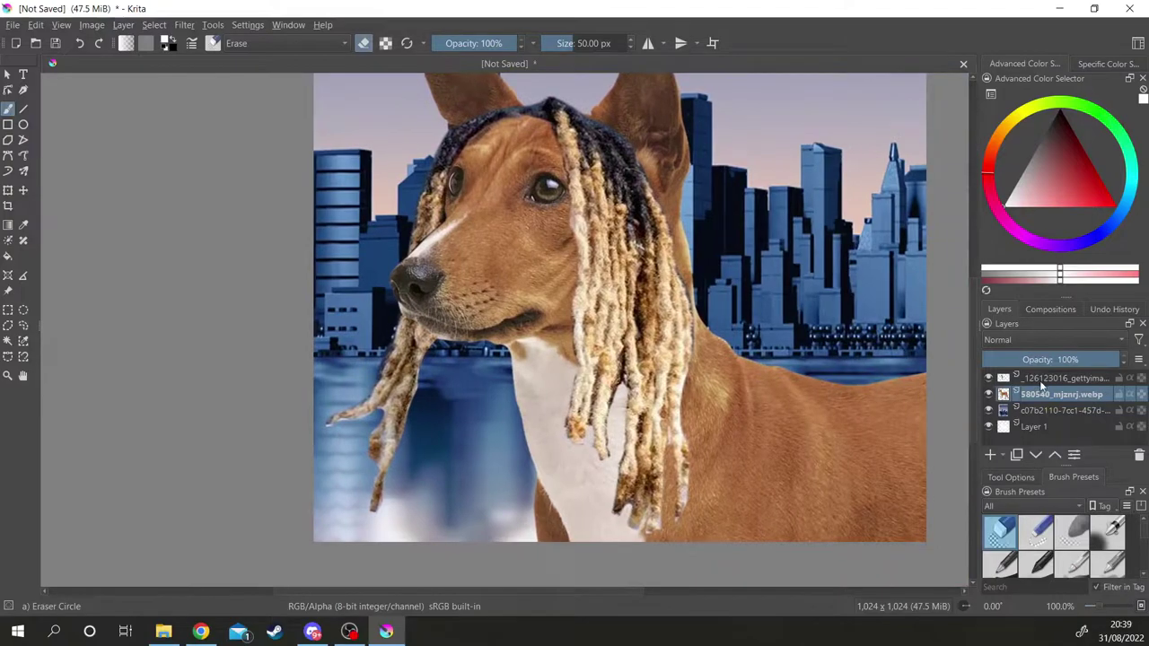
pyautogui.click(1042, 381)
pyautogui.click(686, 495)
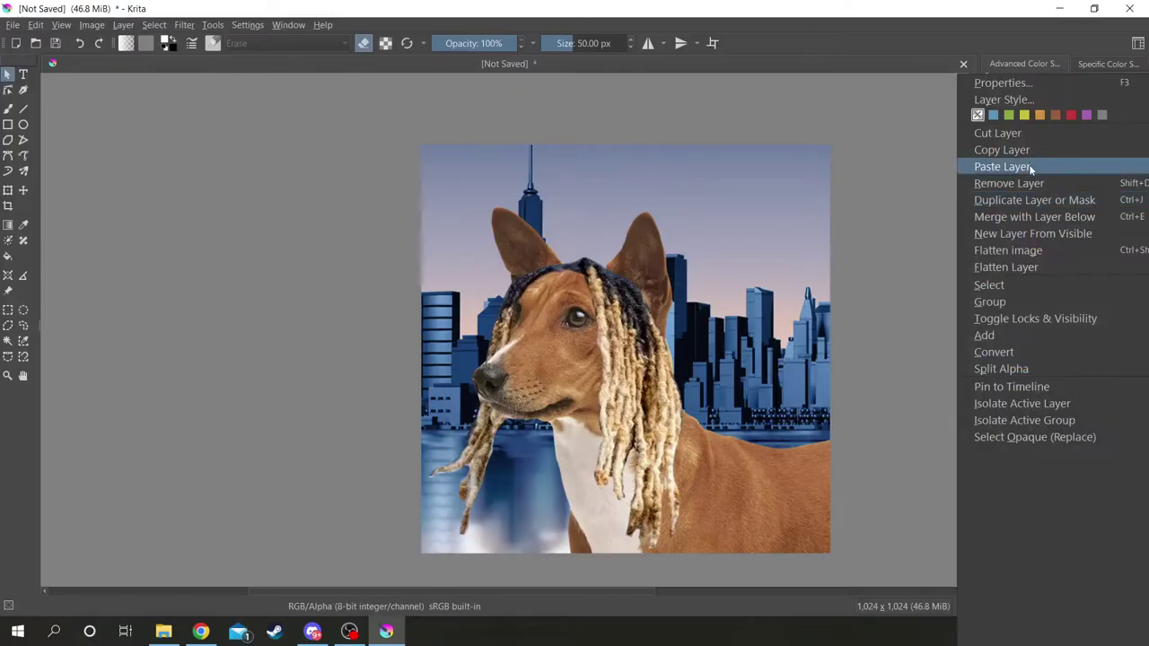
pyautogui.click(941, 325)
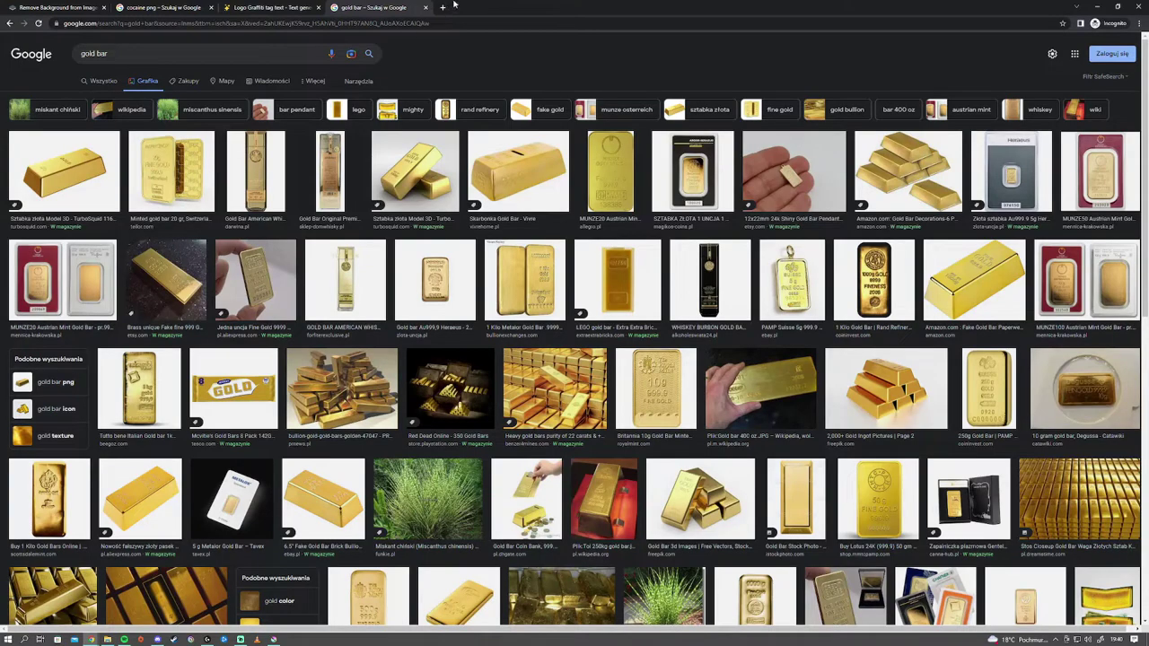
# Step: Open a new browser tab alongside the gold bar image search
pyautogui.click(447, 8)
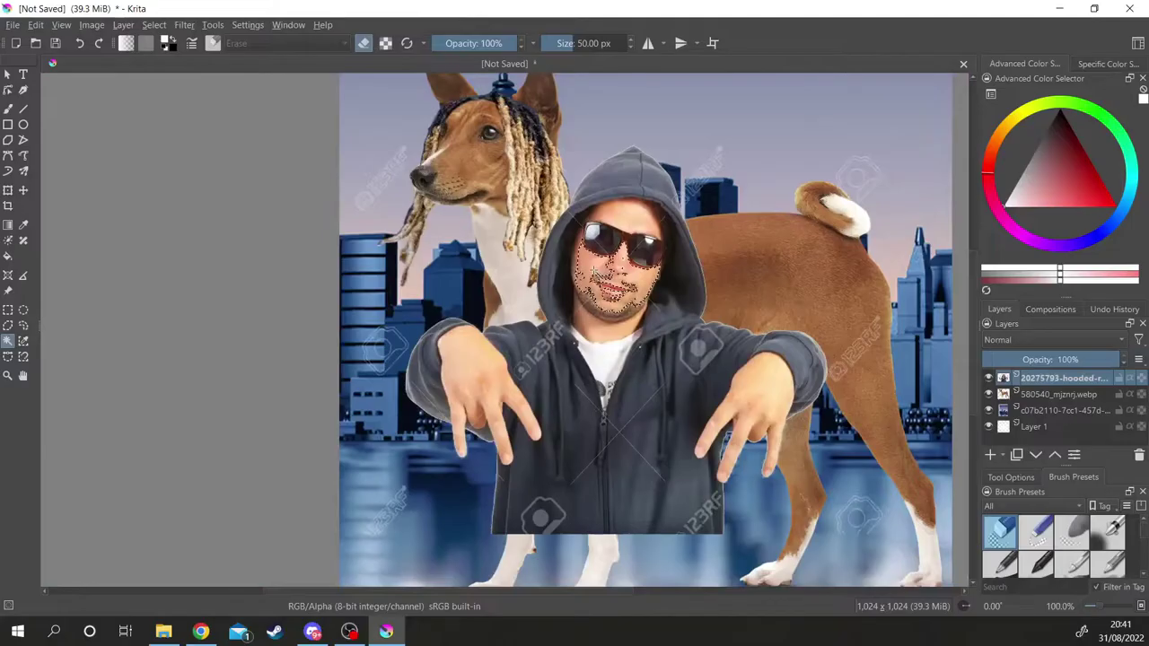
# Step: Select and clear the hooded man's face and hood, keeping only the hoodie body and hands
pyautogui.moveTo(594, 270); pyautogui.dragTo(648, 255)
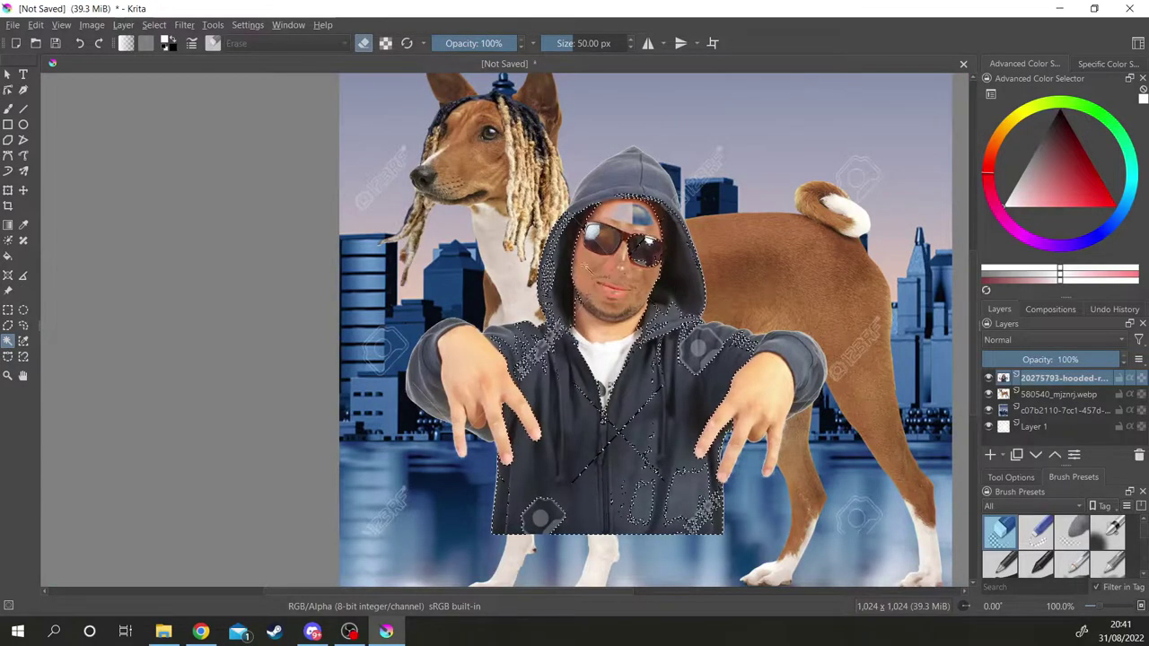
pyautogui.click(589, 280)
pyautogui.scroll(-4, 815, 423)
pyautogui.scroll(2, 815, 422)
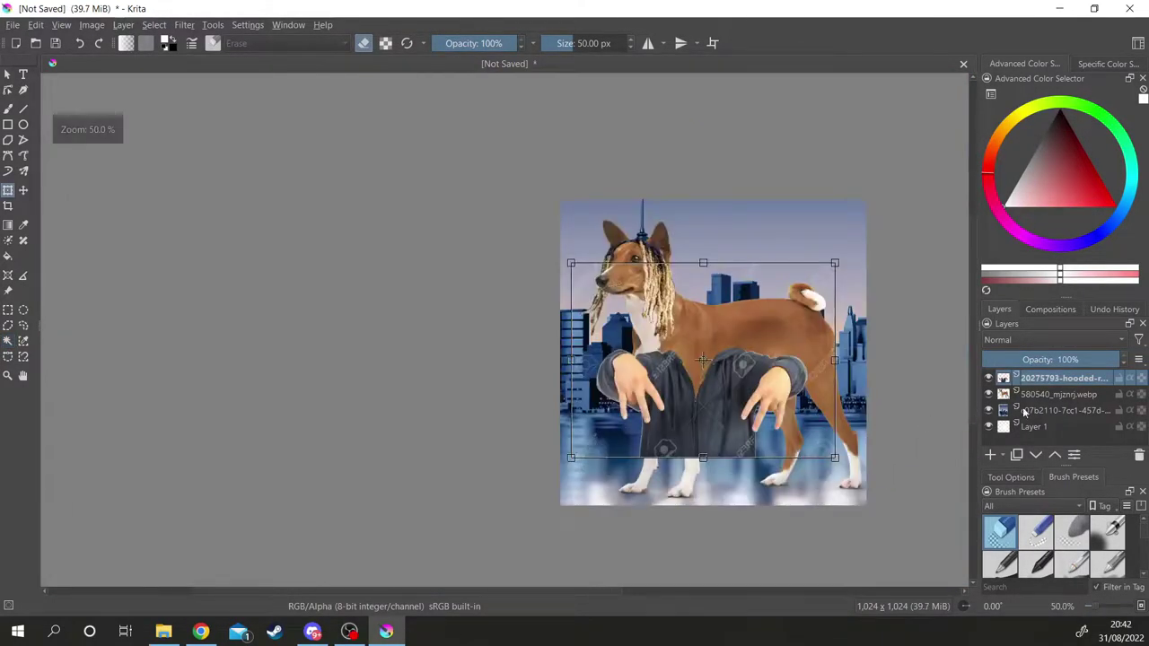
# Step: Shrink the dog layer and move it behind the hoodie so its head rises above the collar
pyautogui.click(1023, 395)
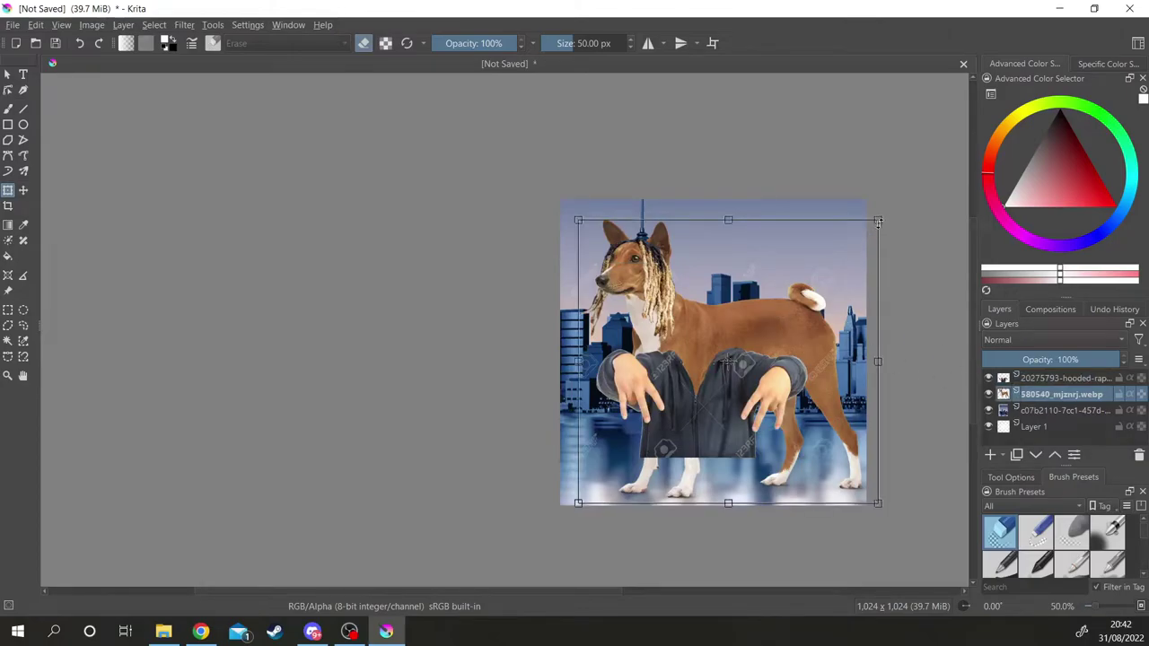
pyautogui.moveTo(869, 236); pyautogui.dragTo(836, 226)
pyautogui.moveTo(718, 338); pyautogui.dragTo(763, 334)
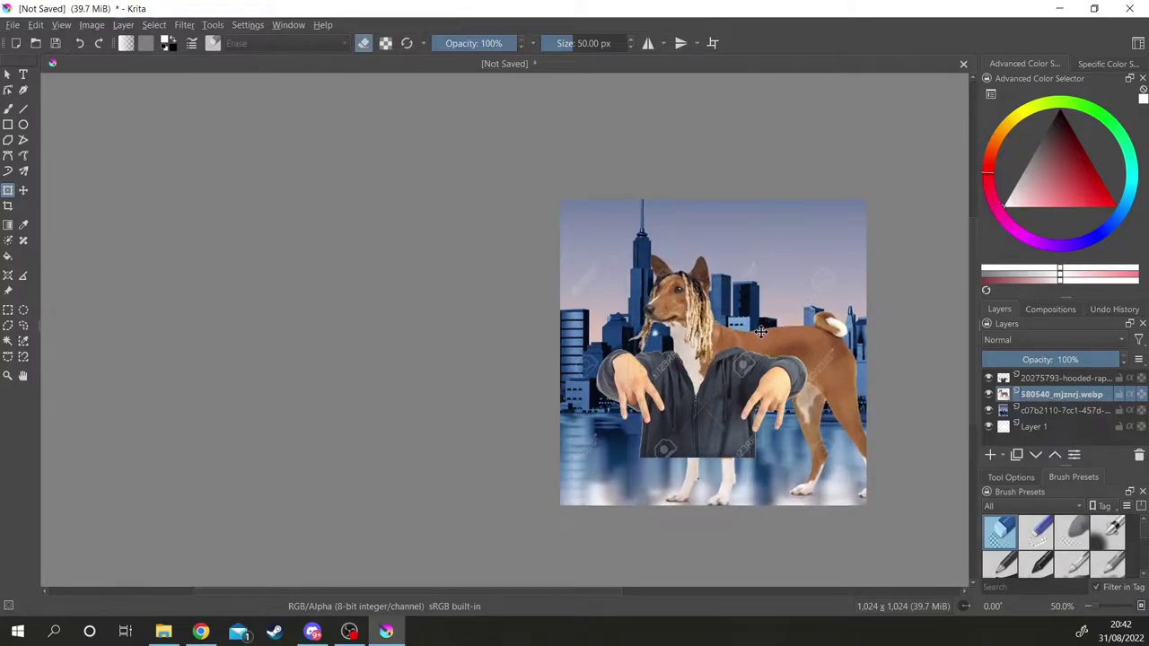
pyautogui.scroll(3, 761, 343)
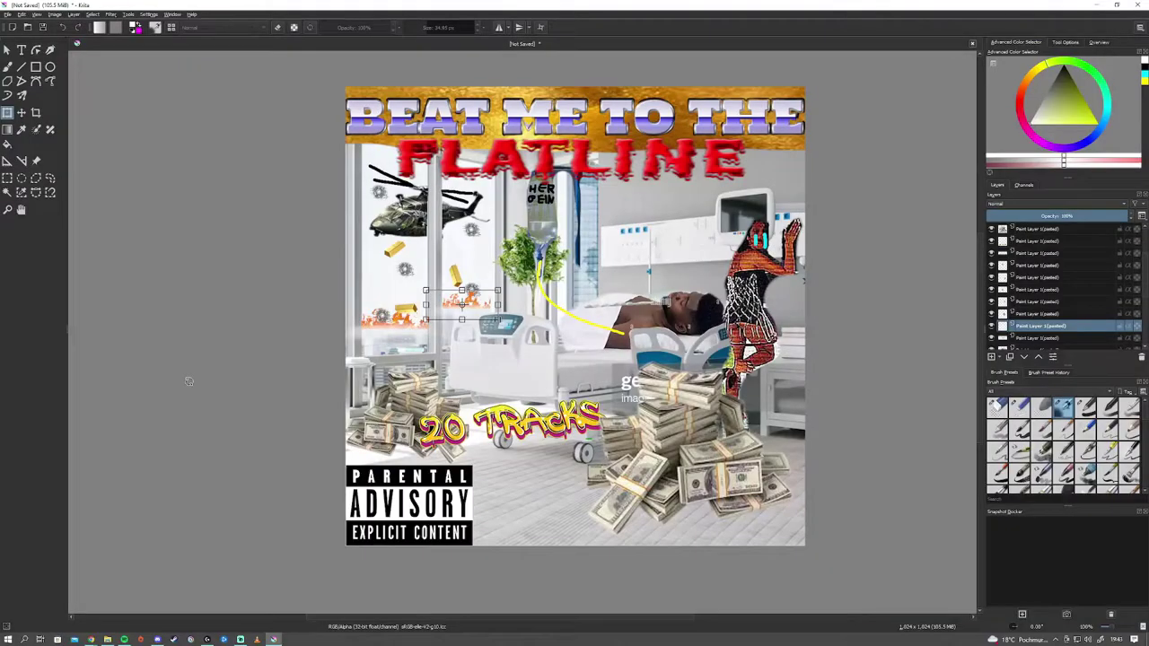
# Step: Apply the transform of the flame image placed at the hospital window
pyautogui.press('Return')
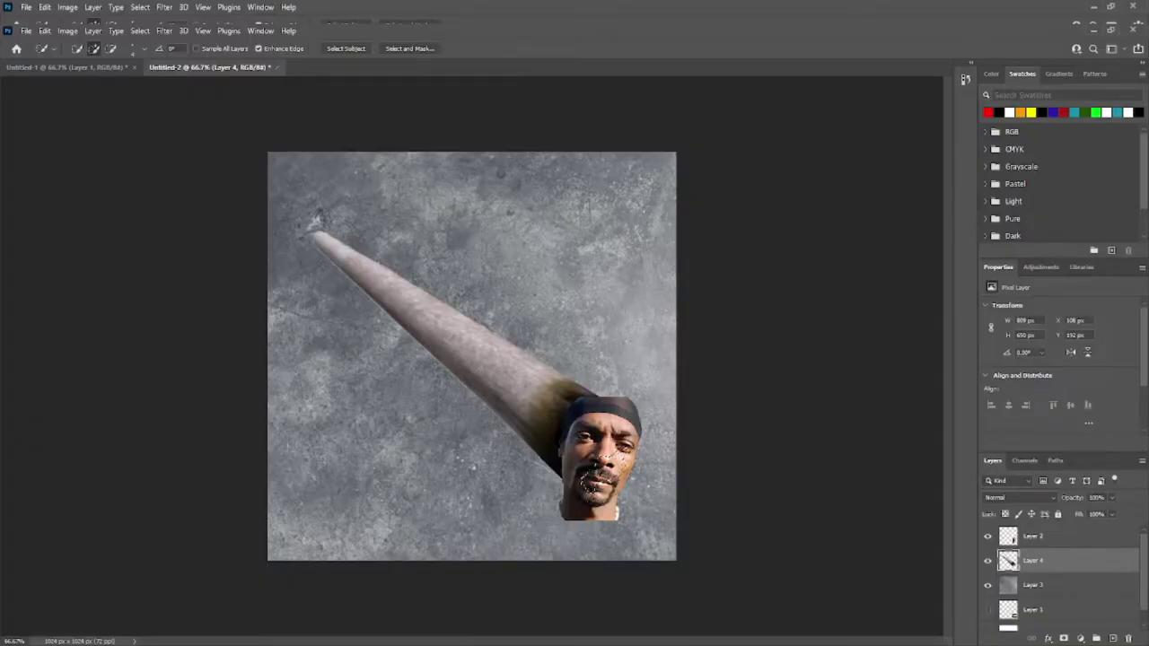
# Step: Quick-select the joint's burnt end beneath the face on Layer 4, and restore the selection after deselecting it
pyautogui.moveTo(619, 440)
pyautogui.mouseDown()
pyautogui.moveTo(594, 445)
pyautogui.moveTo(584, 476)
pyautogui.moveTo(597, 485)
pyautogui.mouseUp()
pyautogui.moveTo(611, 412)
pyautogui.mouseDown()
pyautogui.moveTo(588, 404)
pyautogui.moveTo(579, 485)
pyautogui.mouseUp()
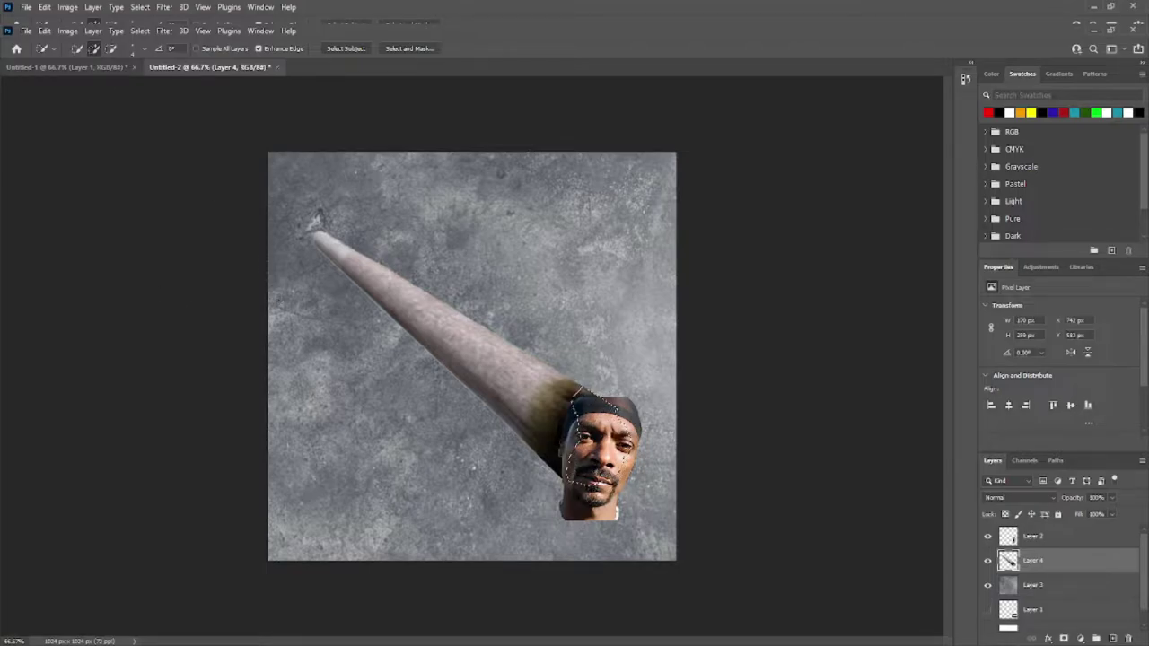
pyautogui.hotkey('ctrl', 'd')
pyautogui.hotkey('ctrl', 'z')
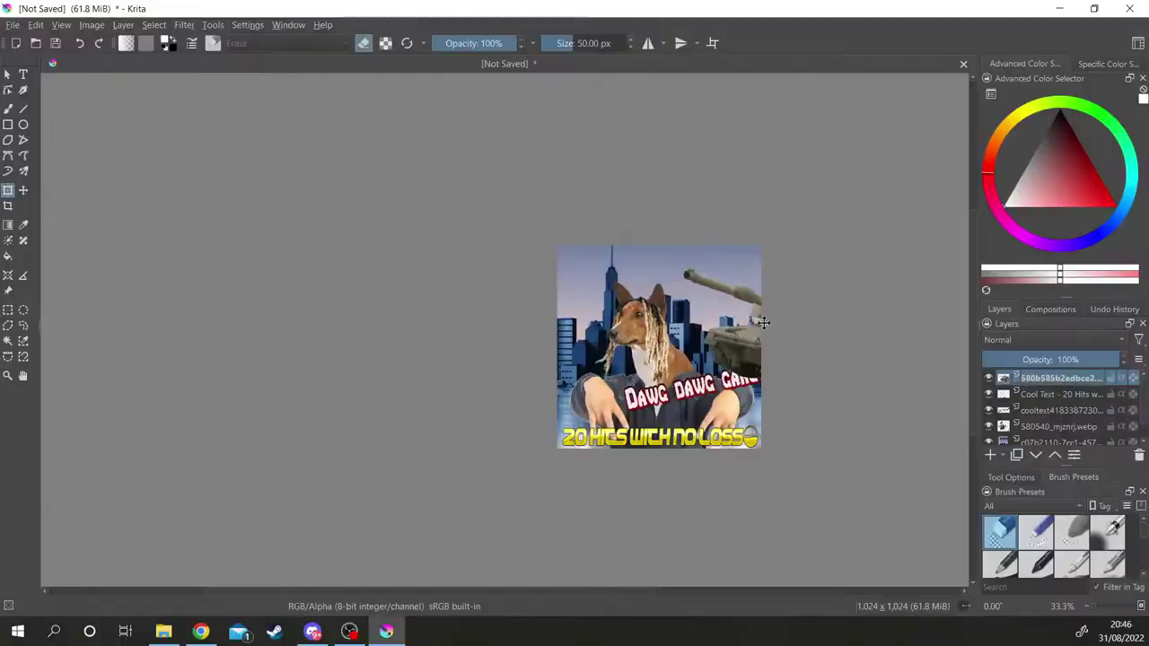
# Step: Reposition the tank image on the skyline next to the dog
pyautogui.moveTo(664, 377); pyautogui.dragTo(687, 310)
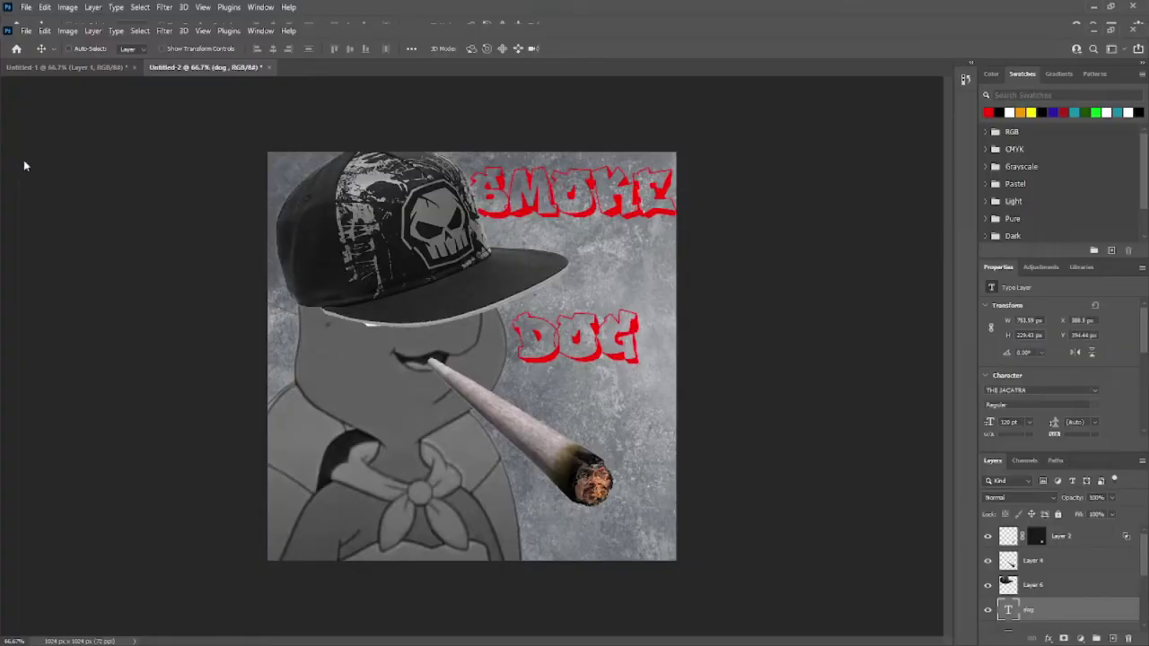
# Step: Move the DOG text slightly lower and further right below the SMOKE title
pyautogui.moveTo(598, 351); pyautogui.dragTo(610, 371)
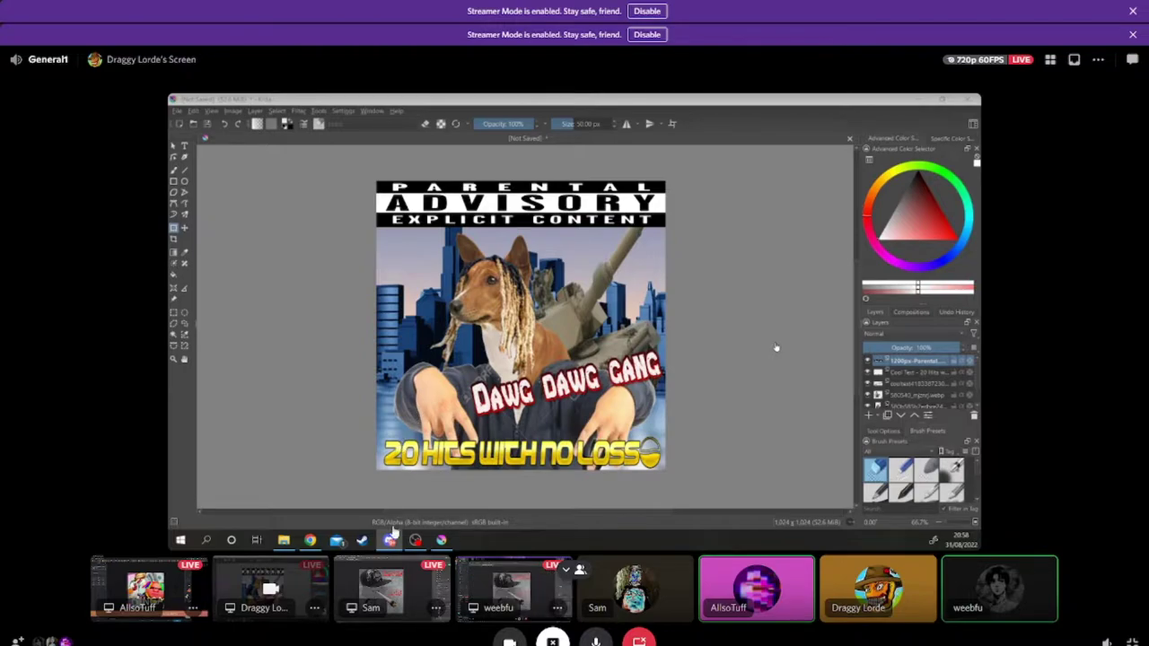
# Step: Switch the Discord call view to the participant's shared screen with the Smoke Dog cover
pyautogui.click(376, 575)
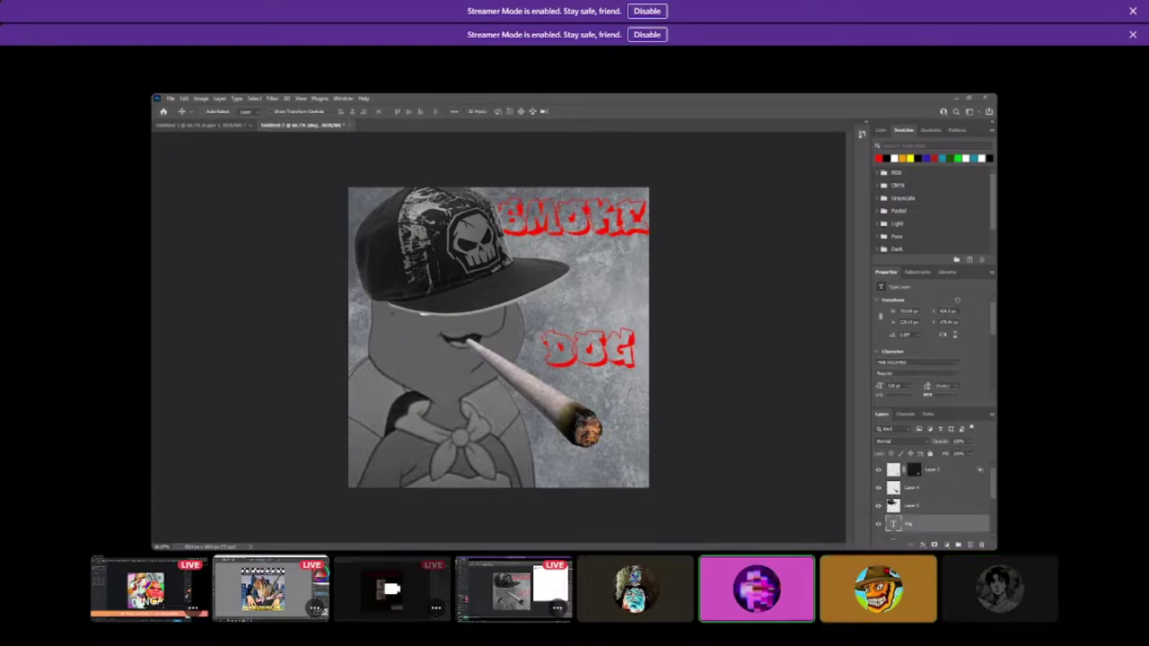
pyautogui.moveTo(493, 401)
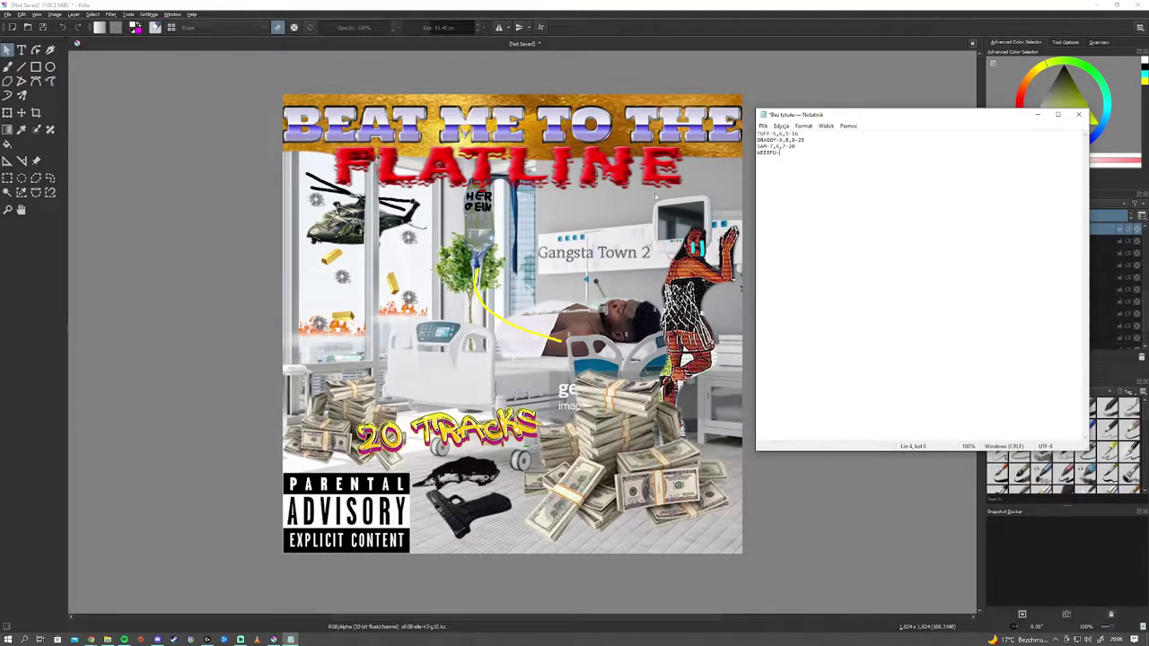
# Step: Move the Notepad window aside and complete the last participant's score line with 10,10,10-30
pyautogui.moveTo(806, 118); pyautogui.dragTo(822, 115)
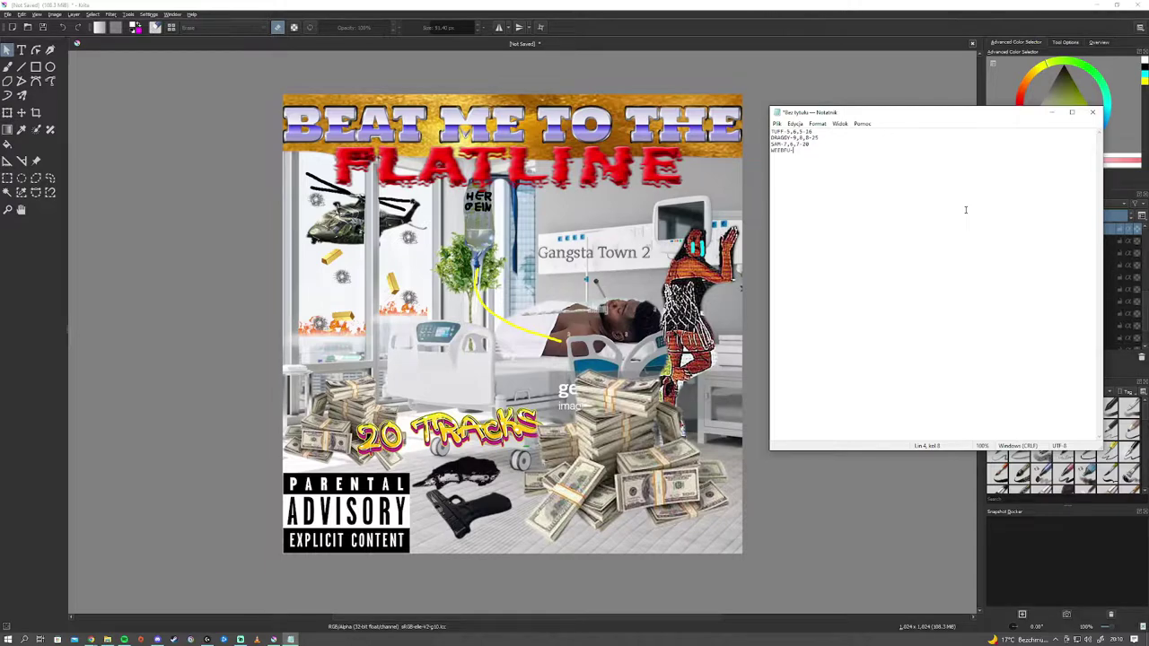
pyautogui.write('10')
pyautogui.write('10,10-30')
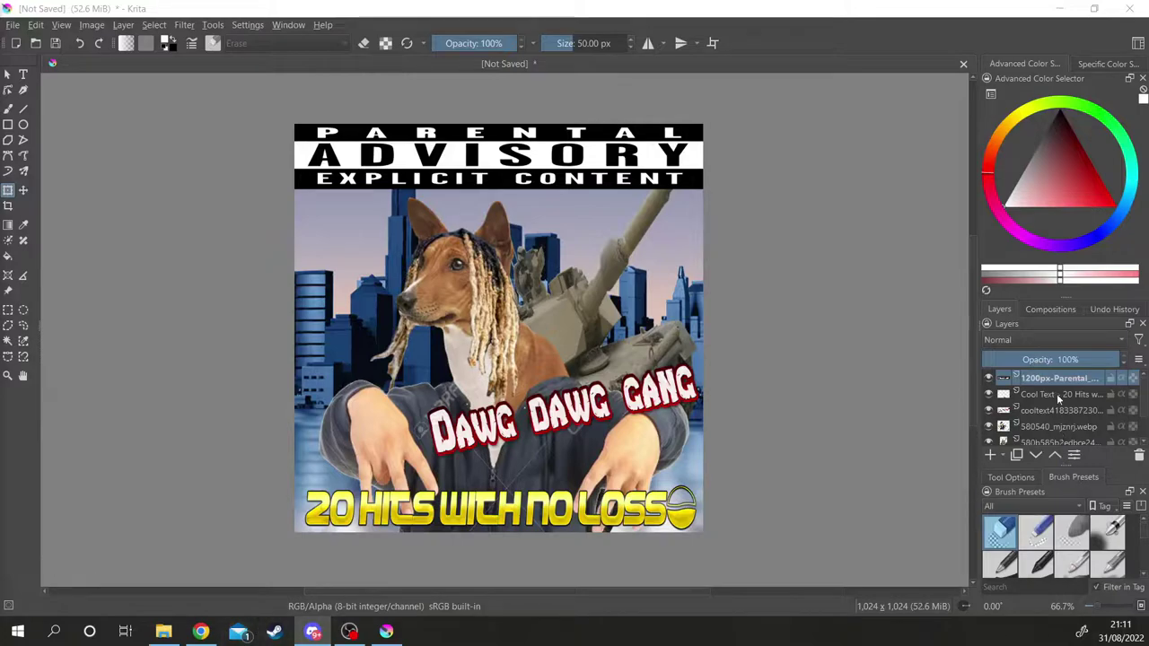
# Step: Delete the Parental Advisory layer from the Dawg Dawg Gang cover
pyautogui.click(1139, 456)
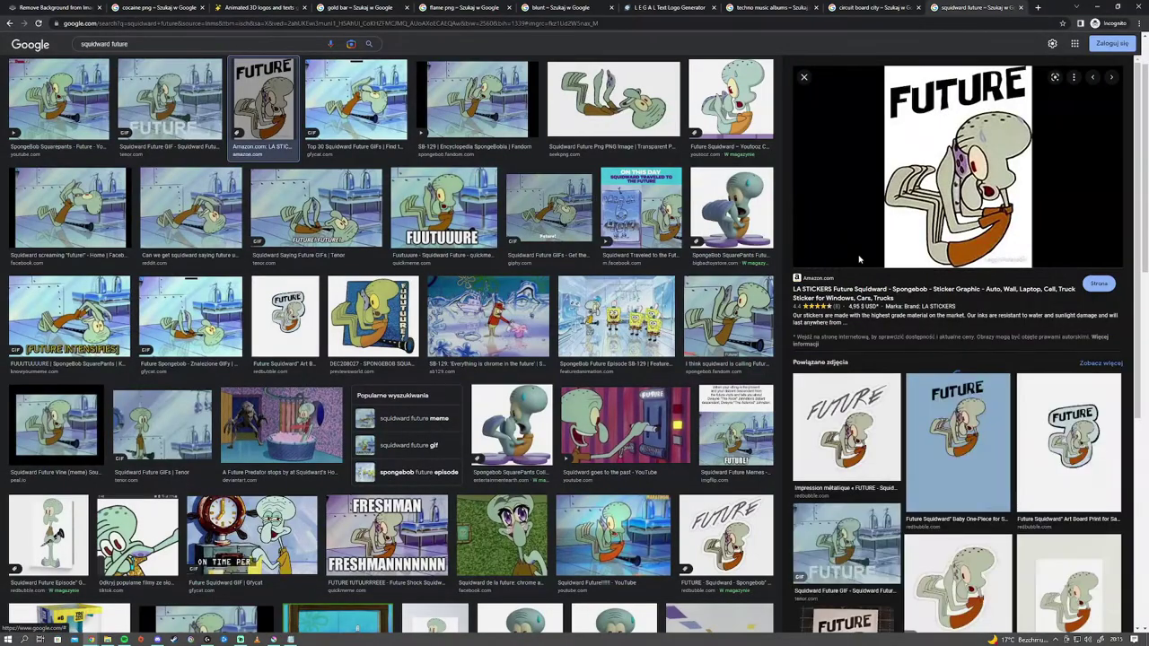
# Step: Copy the Squidward FUTURE sticker image and switch to the remove.bg page
pyautogui.rightClick(949, 191)
pyautogui.click(979, 297)
pyautogui.click(54, 7)
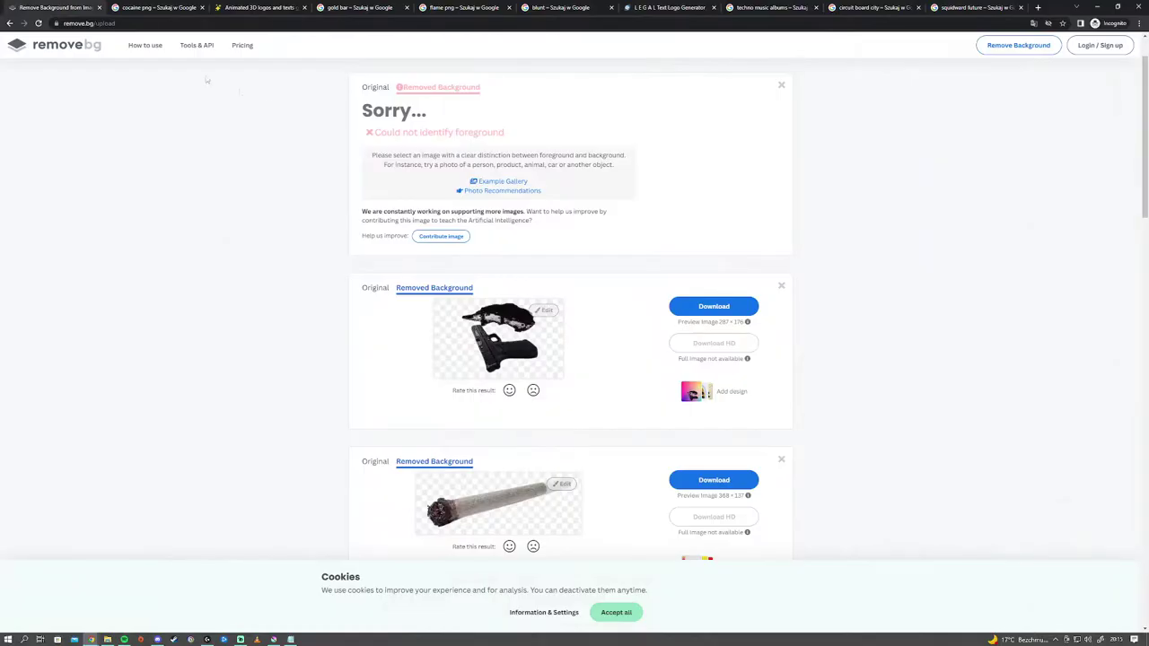
# Step: Remove the background from the pasted Squidward FUTURE image, copy the cutout, and switch to Krita
pyautogui.hotkey('ctrl', 'v')
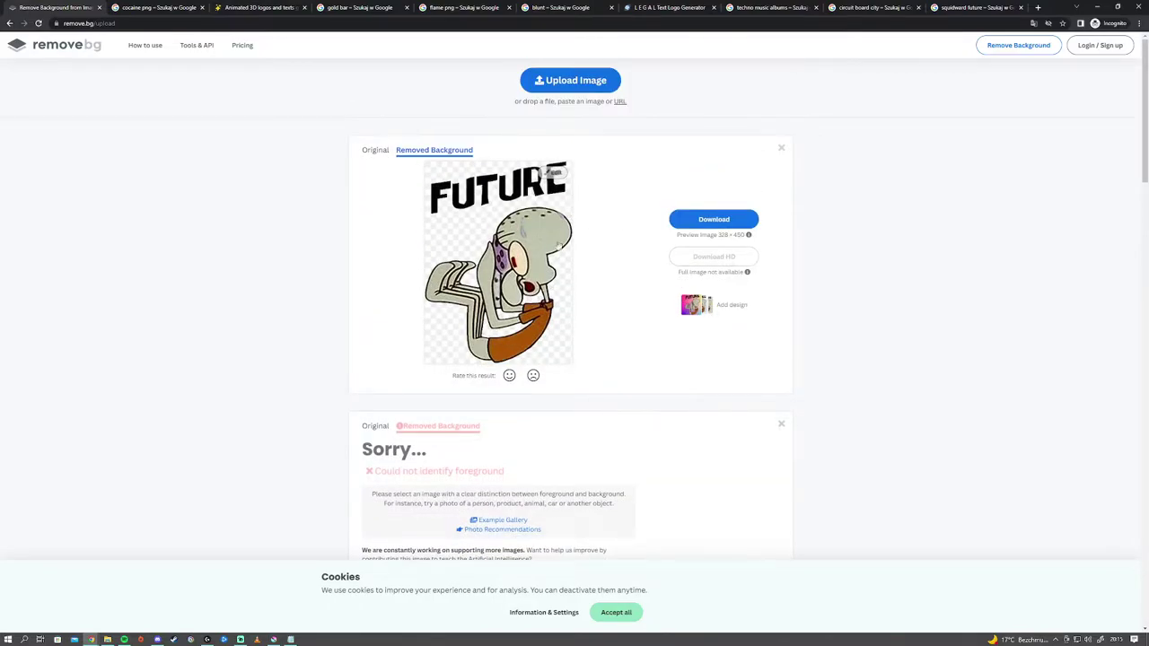
pyautogui.rightClick(507, 257)
pyautogui.click(539, 364)
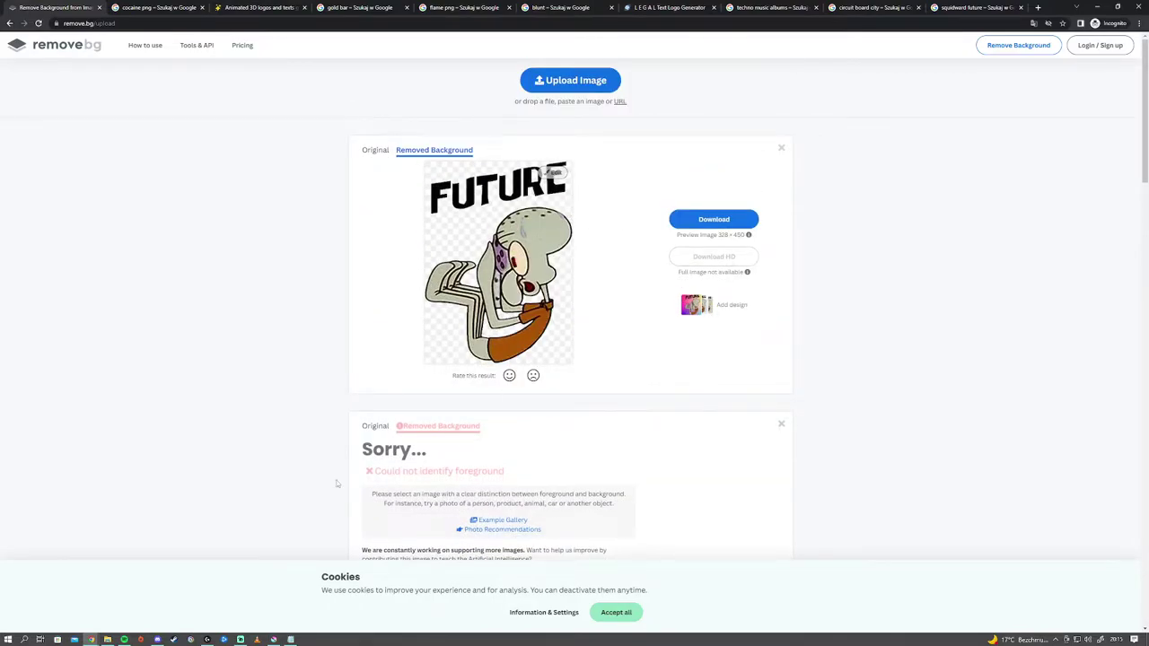
pyautogui.click(273, 639)
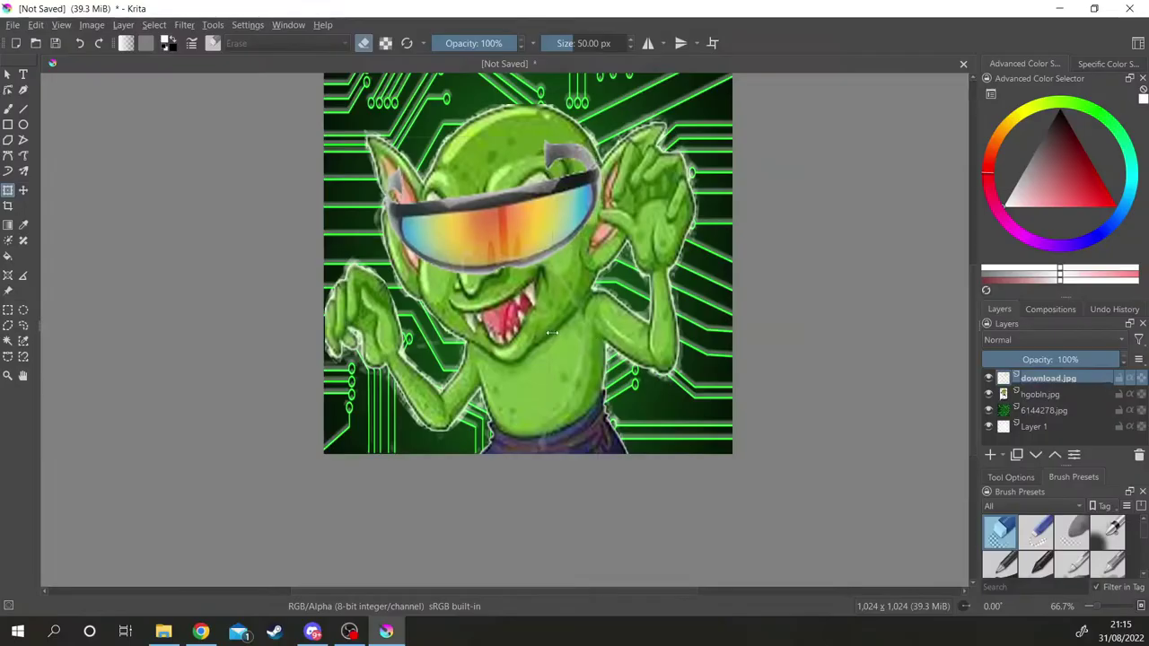
# Step: Move the rainbow visor down over the goblin's eyes and activate the eraser brush
pyautogui.moveTo(508, 225); pyautogui.dragTo(489, 274)
pyautogui.scroll(4, 429, 235)
pyautogui.scroll(-4, 423, 228)
pyautogui.scroll(2, 423, 228)
pyautogui.press('b')
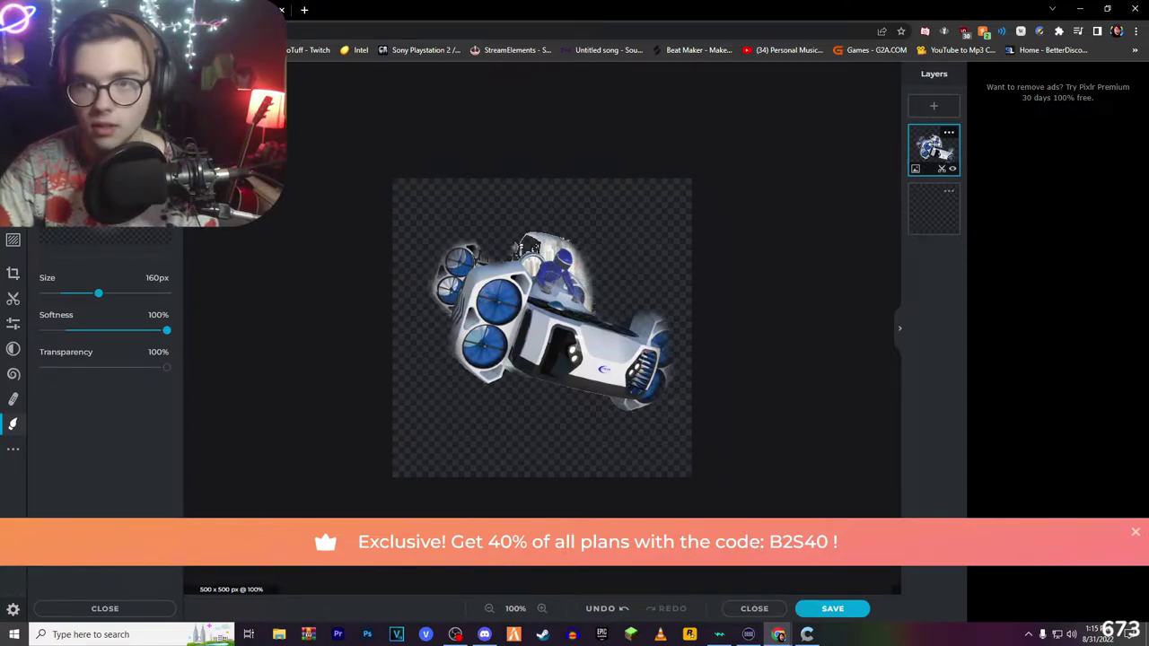
# Step: Shrink the flying car layer, move it to the canvas's upper-left corner, and enlarge it slightly there
pyautogui.click(949, 133)
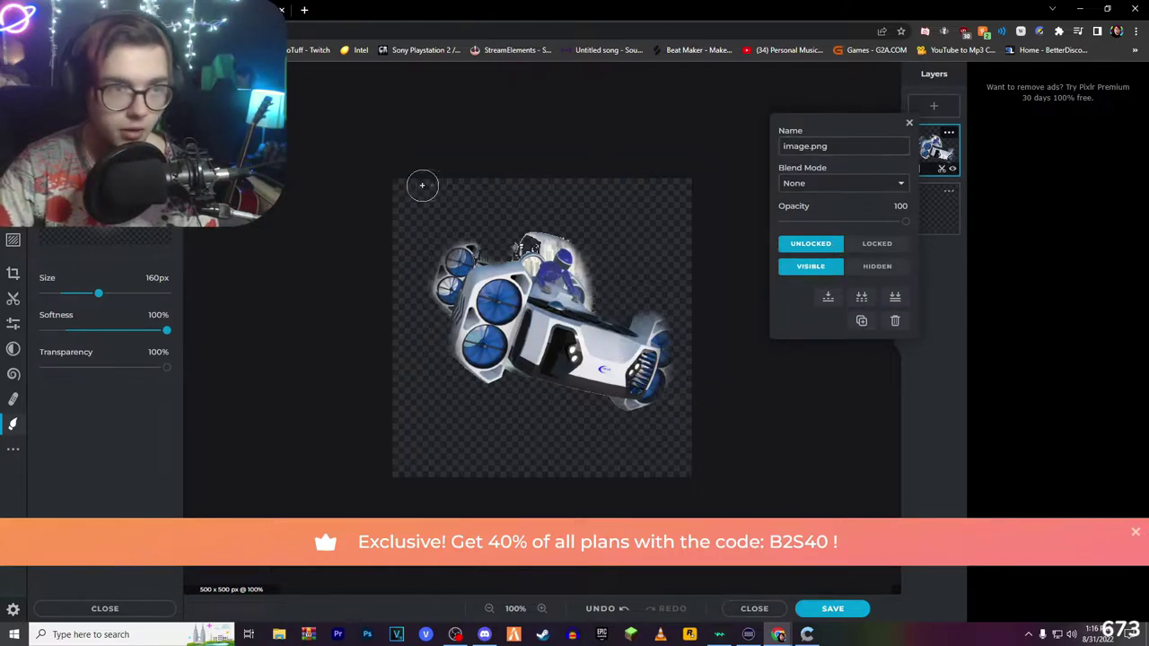
pyautogui.press('v')
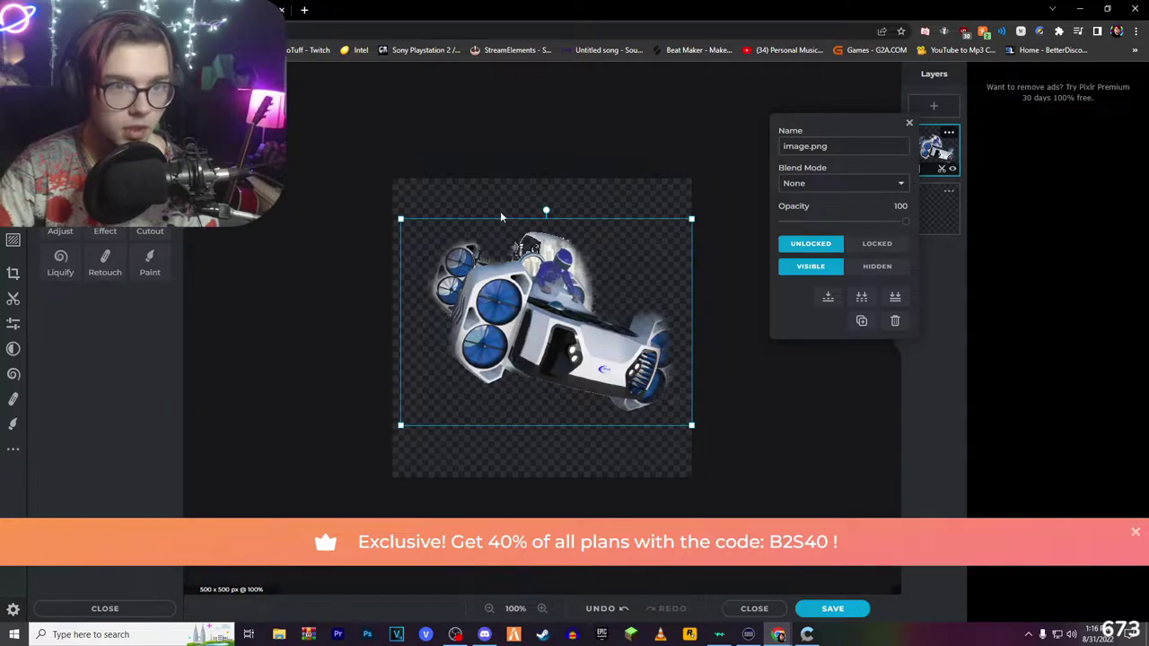
pyautogui.moveTo(400, 219); pyautogui.dragTo(485, 284)
pyautogui.moveTo(570, 363); pyautogui.dragTo(443, 251)
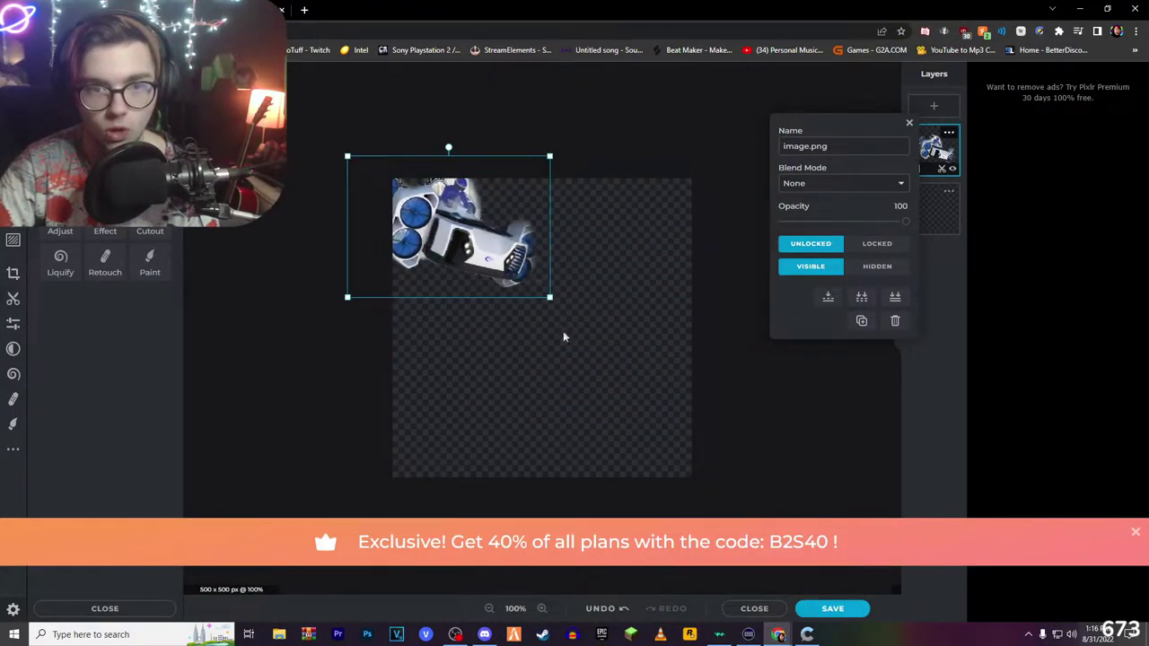
pyautogui.moveTo(551, 306); pyautogui.dragTo(601, 355)
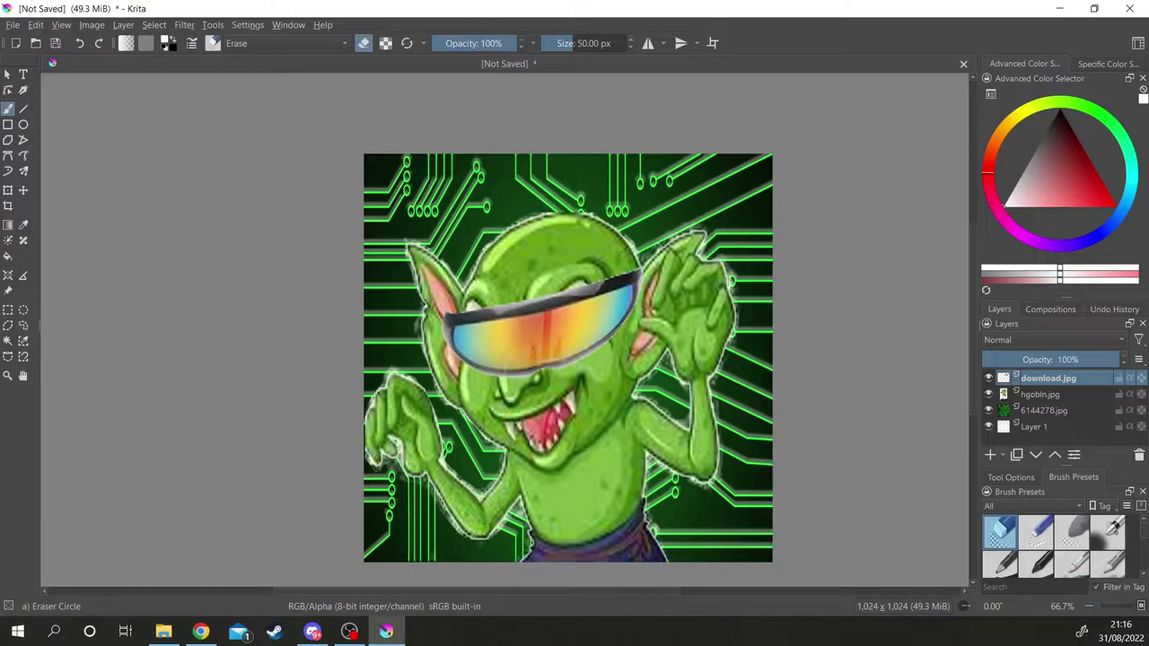
pyautogui.scroll(1, 520, 490)
pyautogui.scroll(-1, 507, 475)
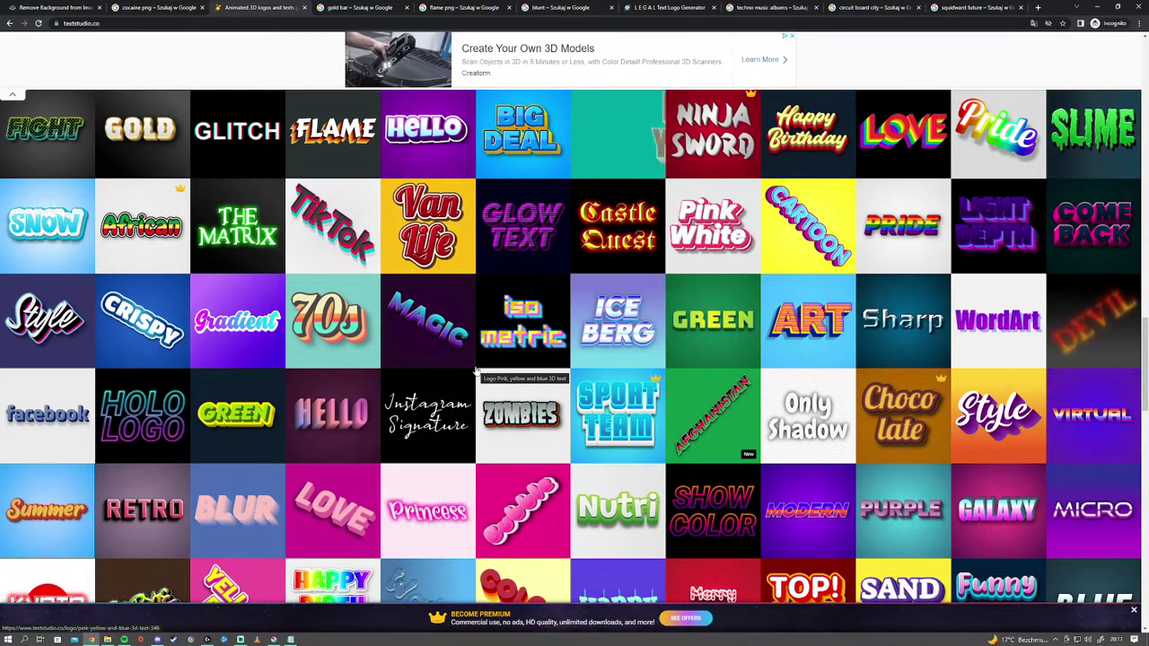
# Step: Find the LIGHT COLOR text style in the TextStudio gallery, open it, and clear its sample text
pyautogui.scroll(-2, 476, 372)
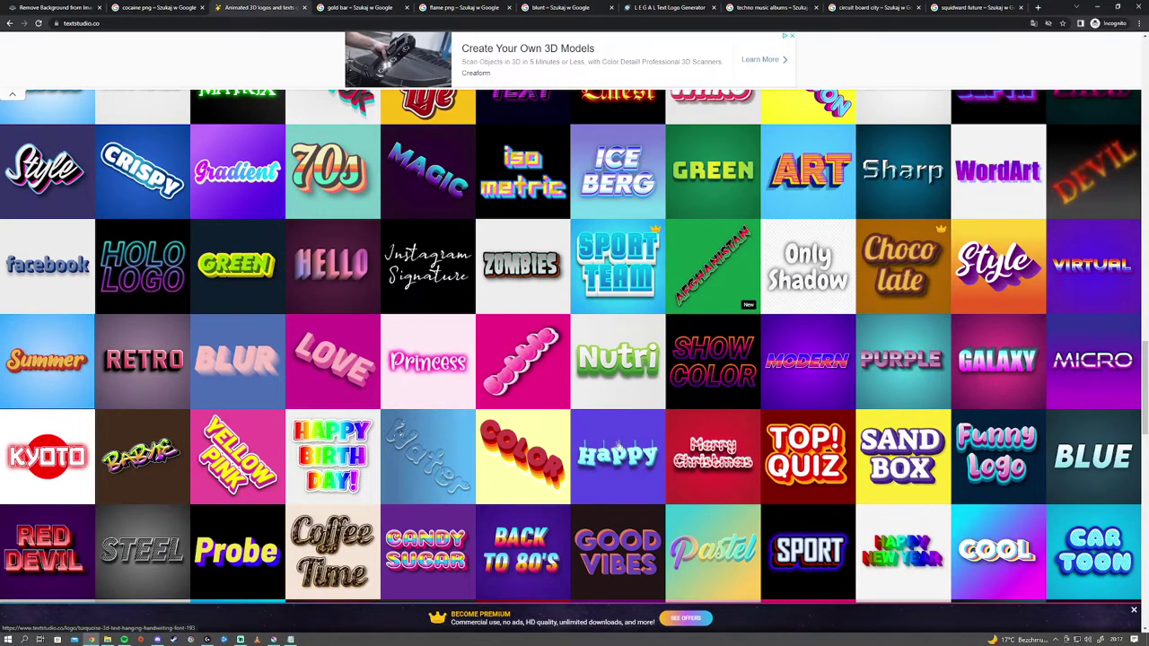
pyautogui.scroll(-3, 476, 371)
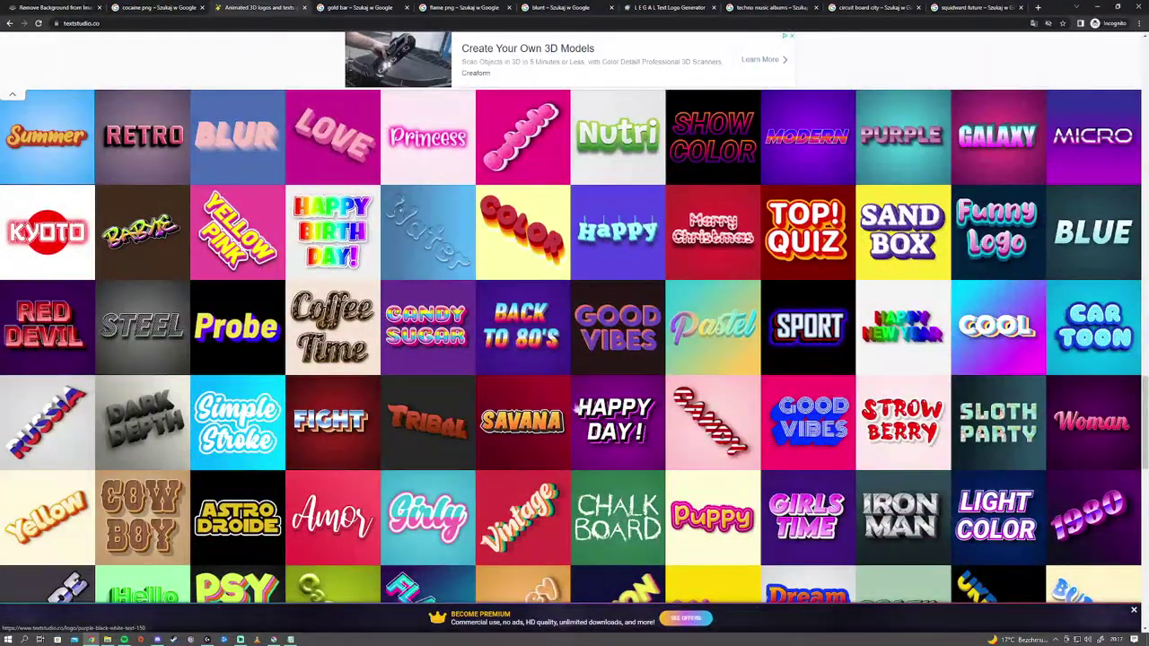
pyautogui.scroll(-1, 563, 410)
pyautogui.scroll(-1, 563, 410)
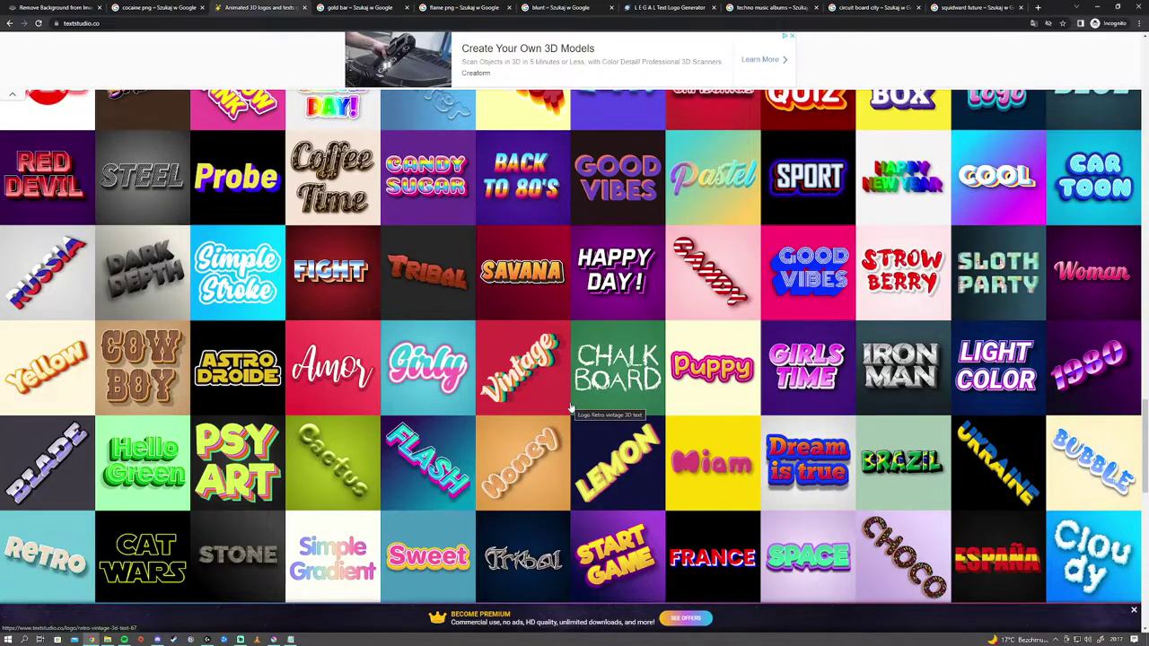
pyautogui.scroll(-3, 570, 408)
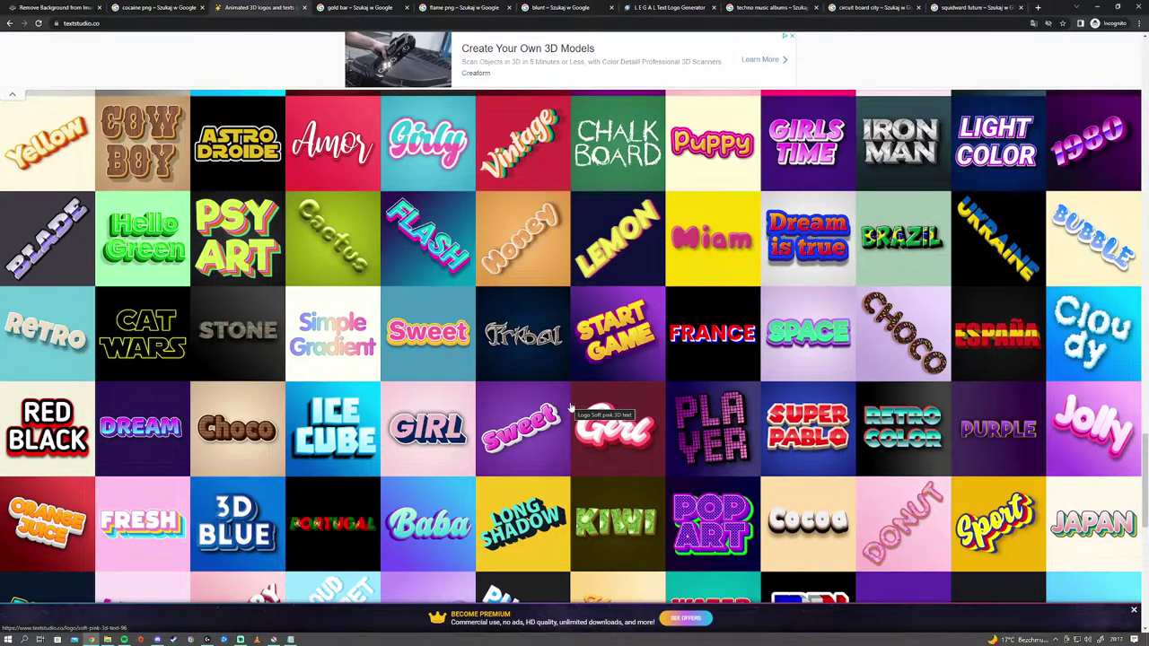
pyautogui.scroll(1, 570, 409)
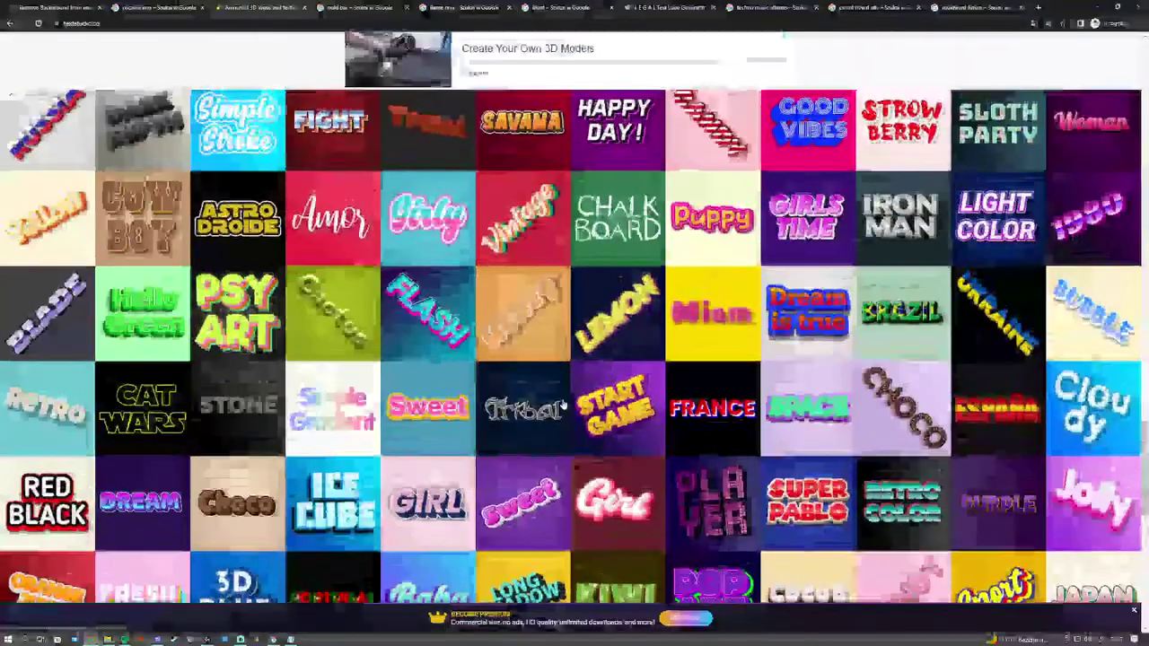
pyautogui.scroll(1, 564, 406)
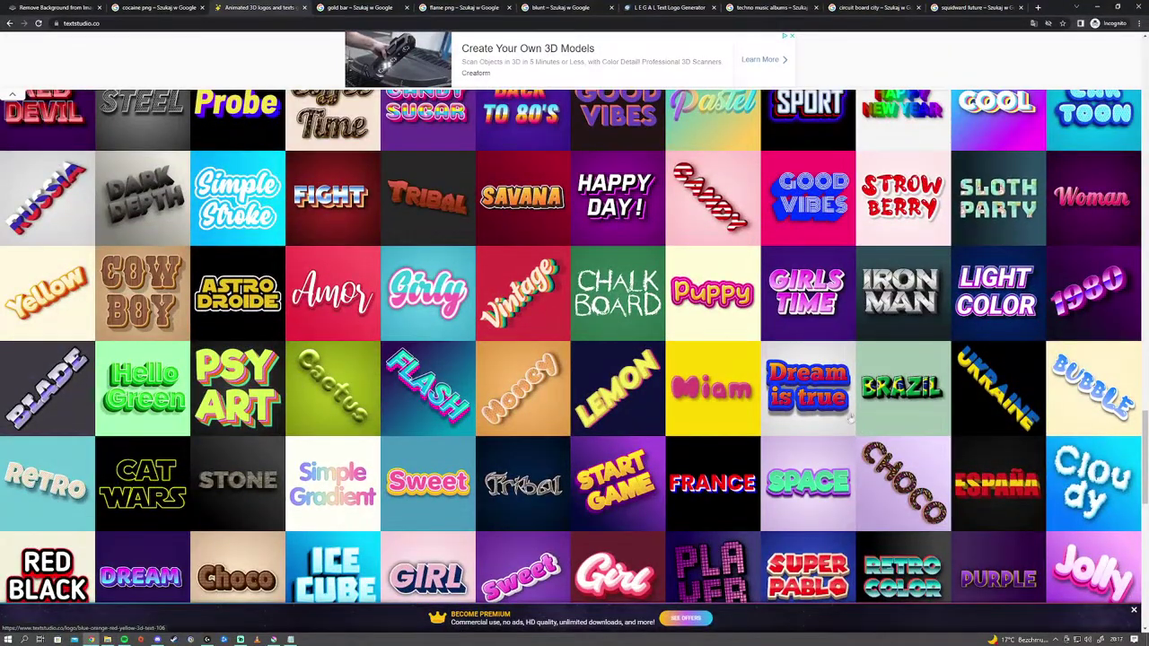
pyautogui.click(997, 292)
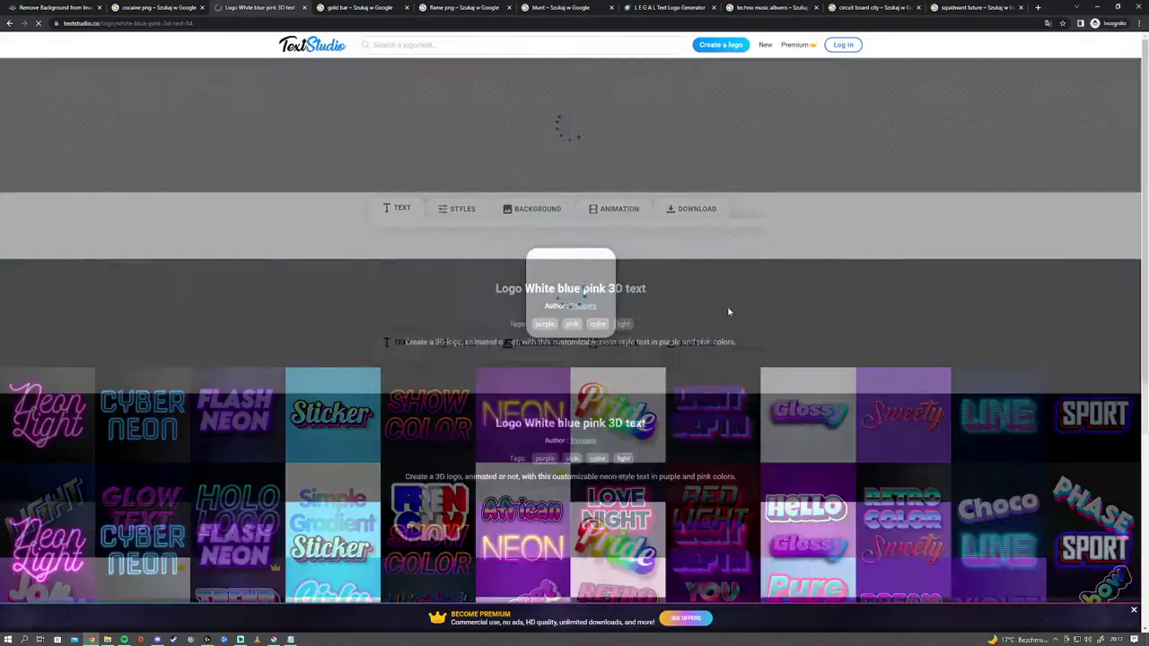
pyautogui.click(453, 386)
pyautogui.press('BackSpace')
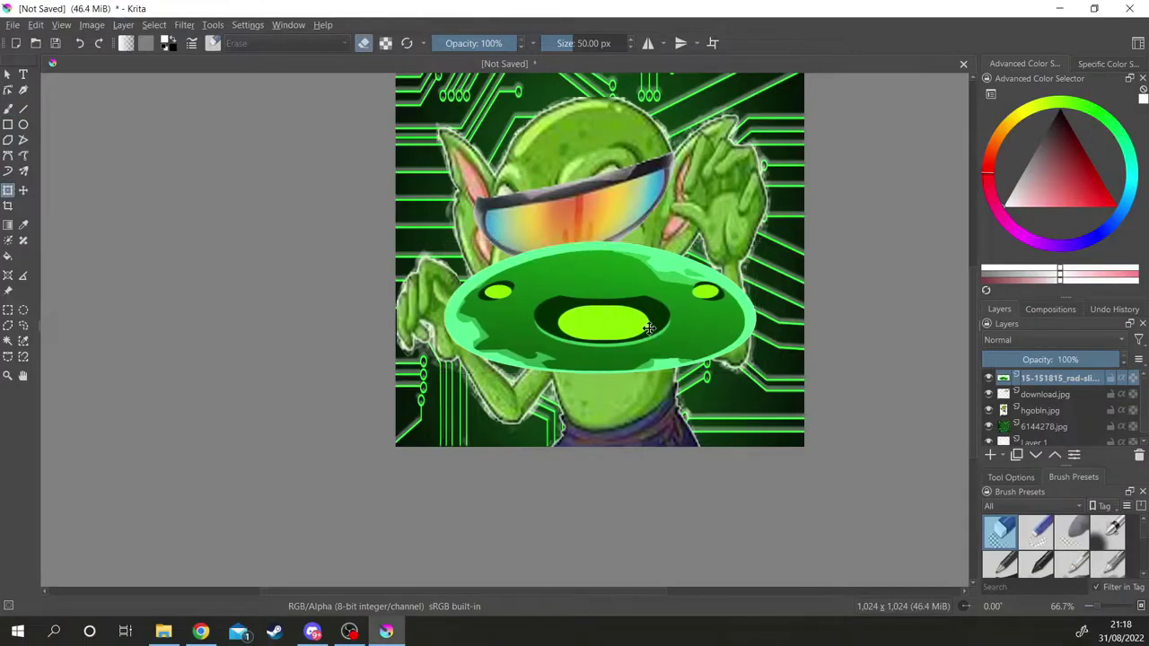
# Step: Resize and reposition the green slime image on the goblin cover in Krita
pyautogui.moveTo(669, 373); pyautogui.dragTo(773, 296)
pyautogui.moveTo(776, 332); pyautogui.dragTo(778, 449)
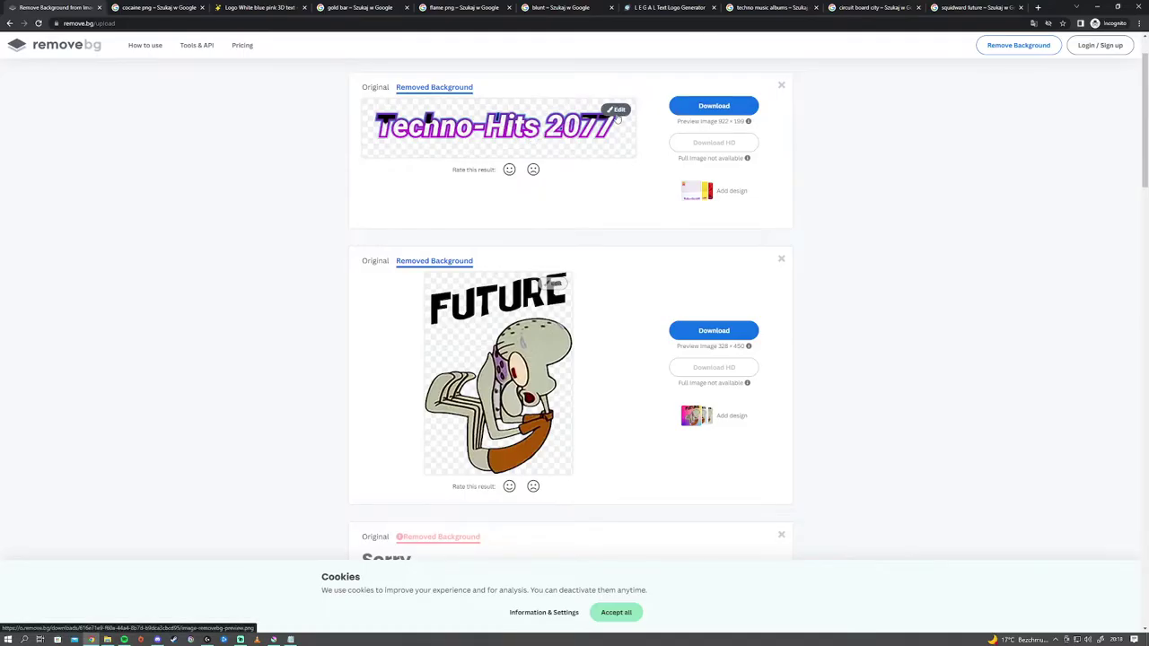
# Step: Inspect the Techno-Hits 2077 cutout in the remove.bg editor and close the editor
pyautogui.click(620, 110)
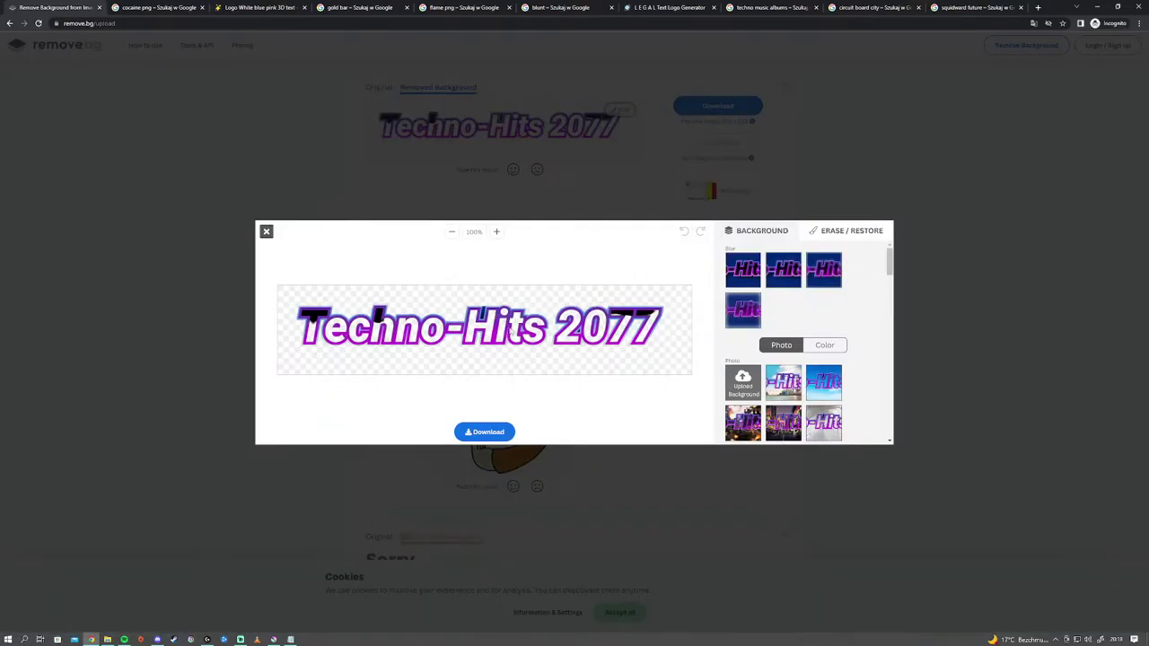
pyautogui.click(267, 233)
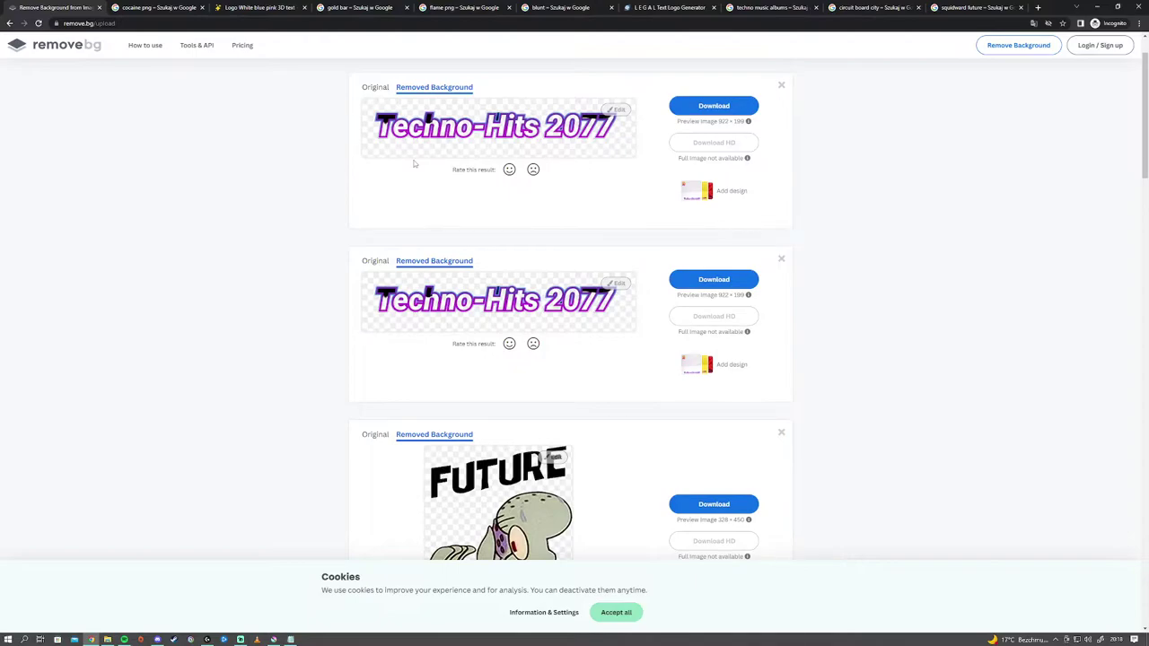
# Step: Rate one Techno-Hits 2077 cutout positively and a repeated one negatively, contributing the latter image for improvement
pyautogui.click(510, 170)
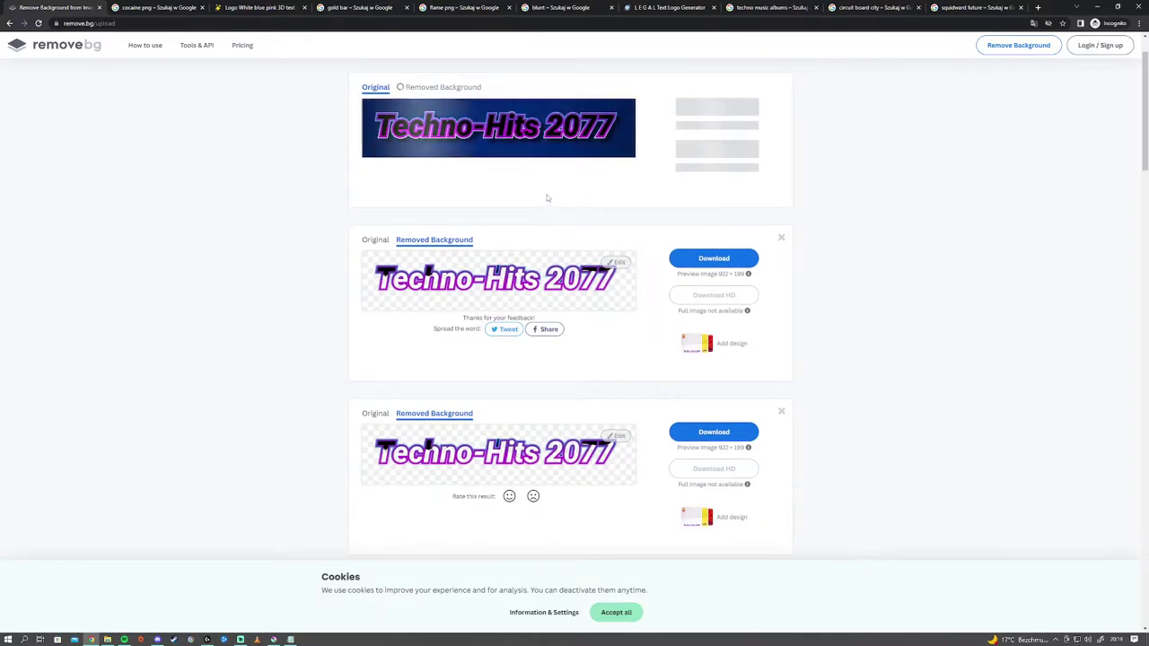
pyautogui.click(534, 170)
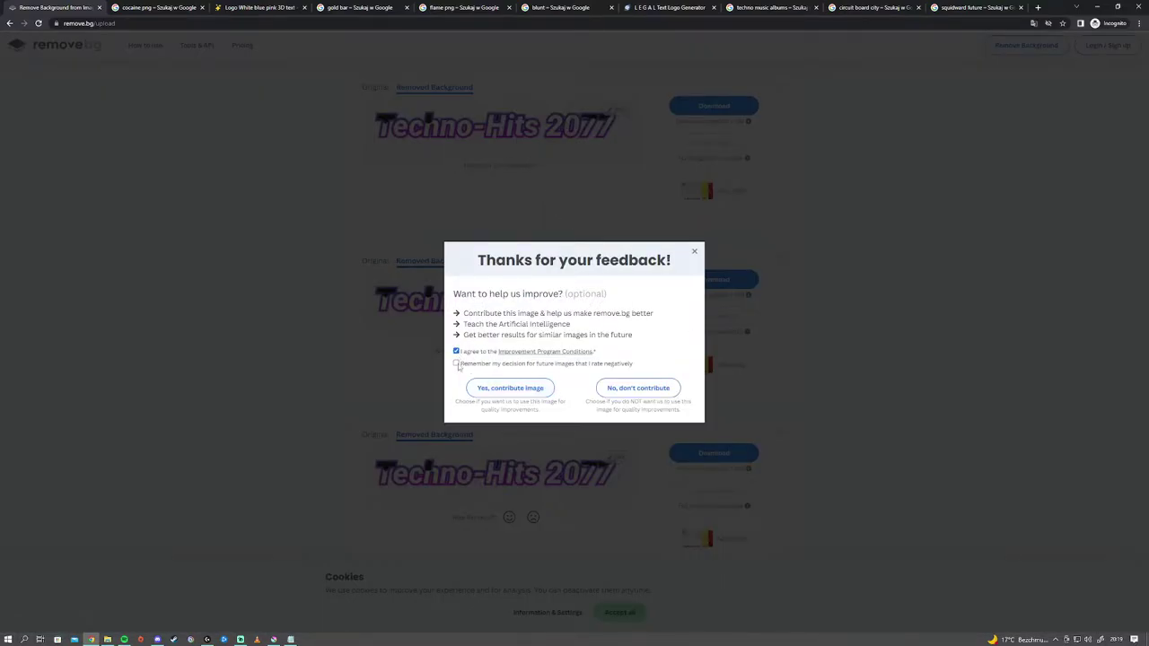
pyautogui.click(528, 392)
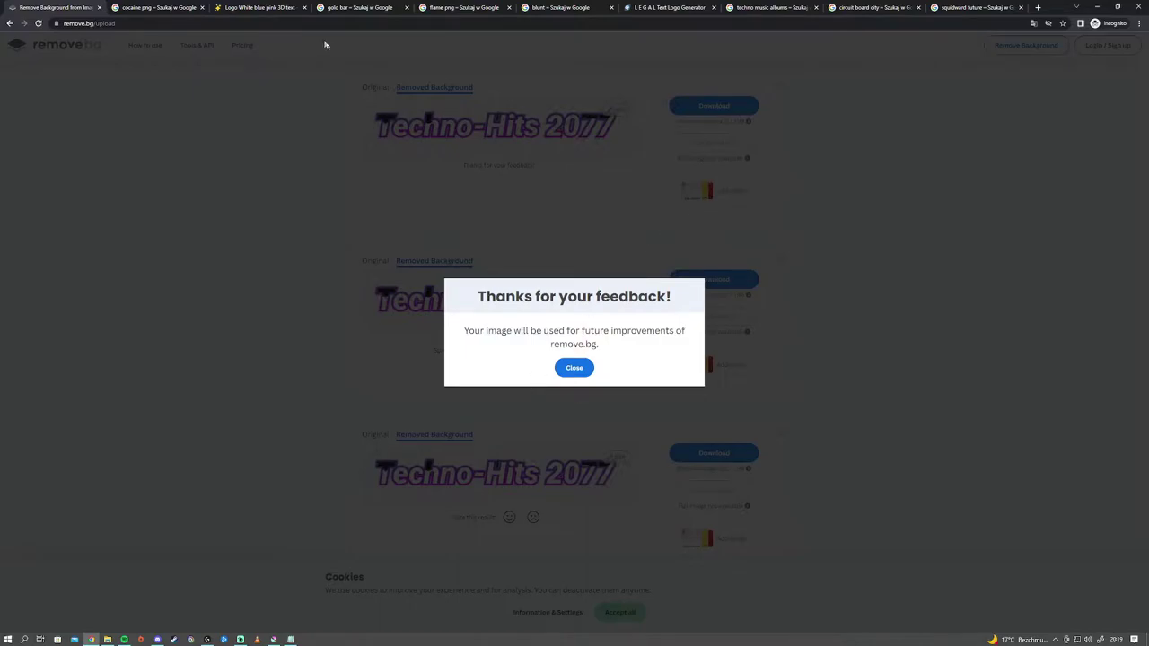
pyautogui.click(582, 370)
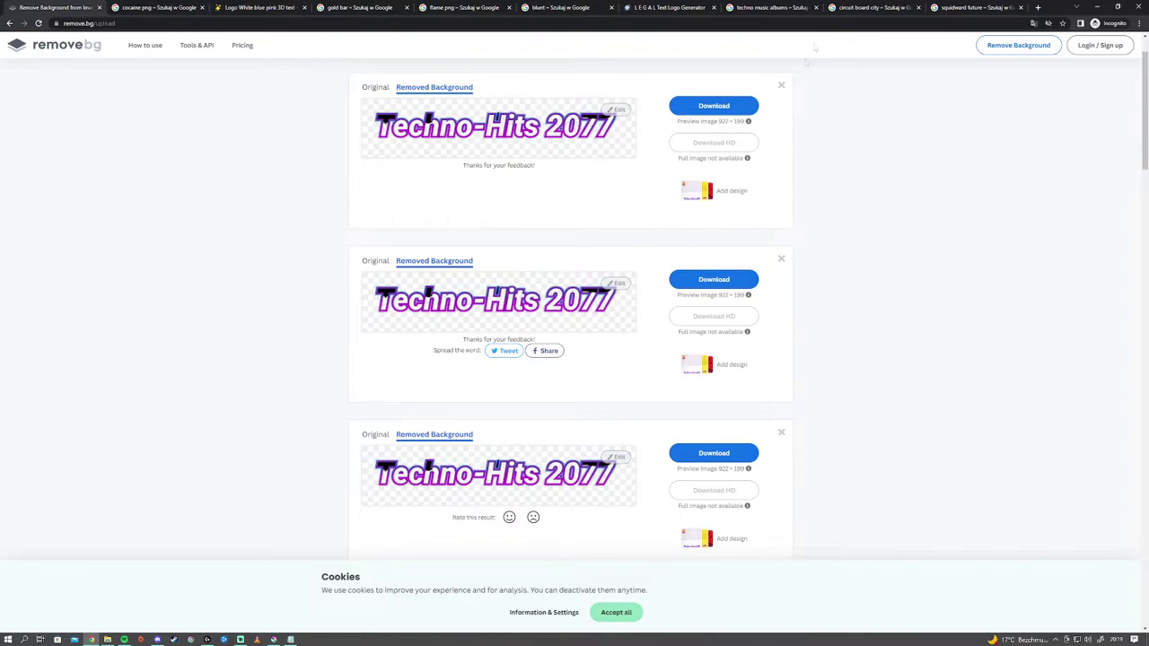
# Step: Paste the Techno-Hits 2077 logo into the Squidward cover in Krita and move it up above Squidward
pyautogui.click(274, 640)
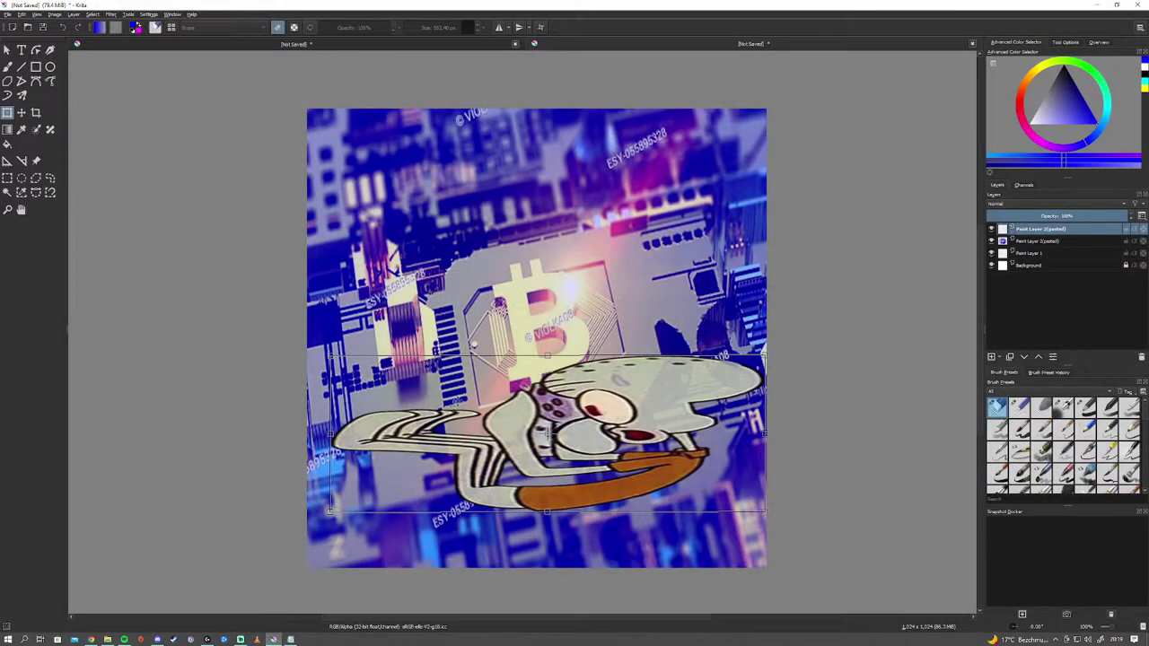
pyautogui.hotkey('ctrl', 'v')
pyautogui.click(504, 346)
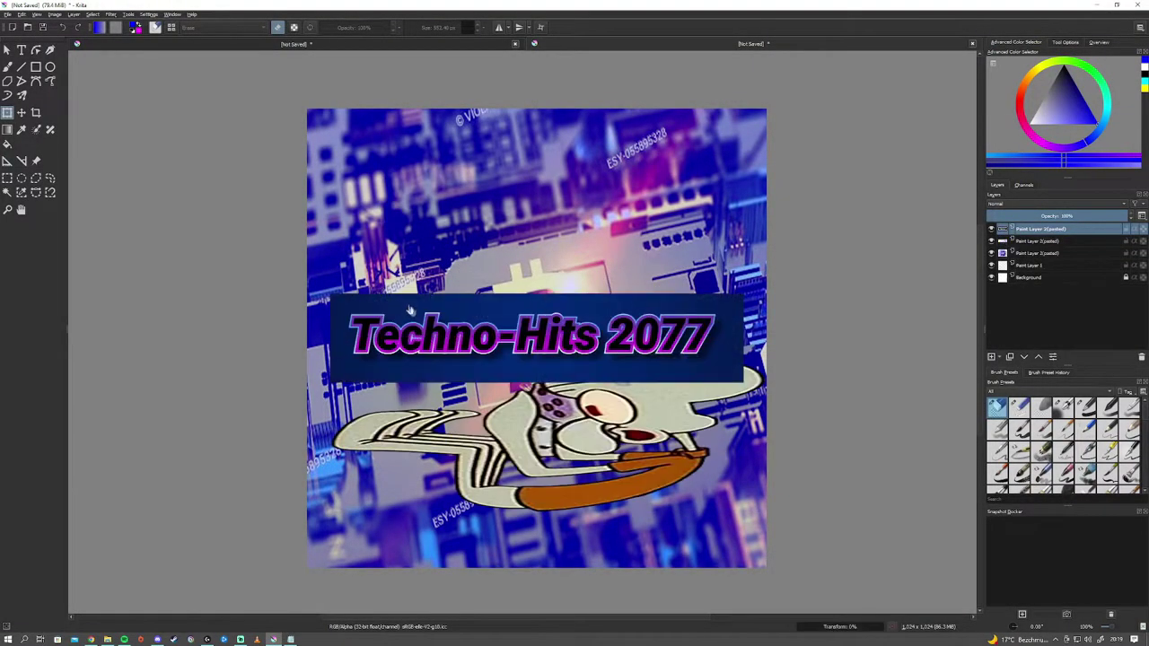
pyautogui.moveTo(503, 337); pyautogui.dragTo(503, 184)
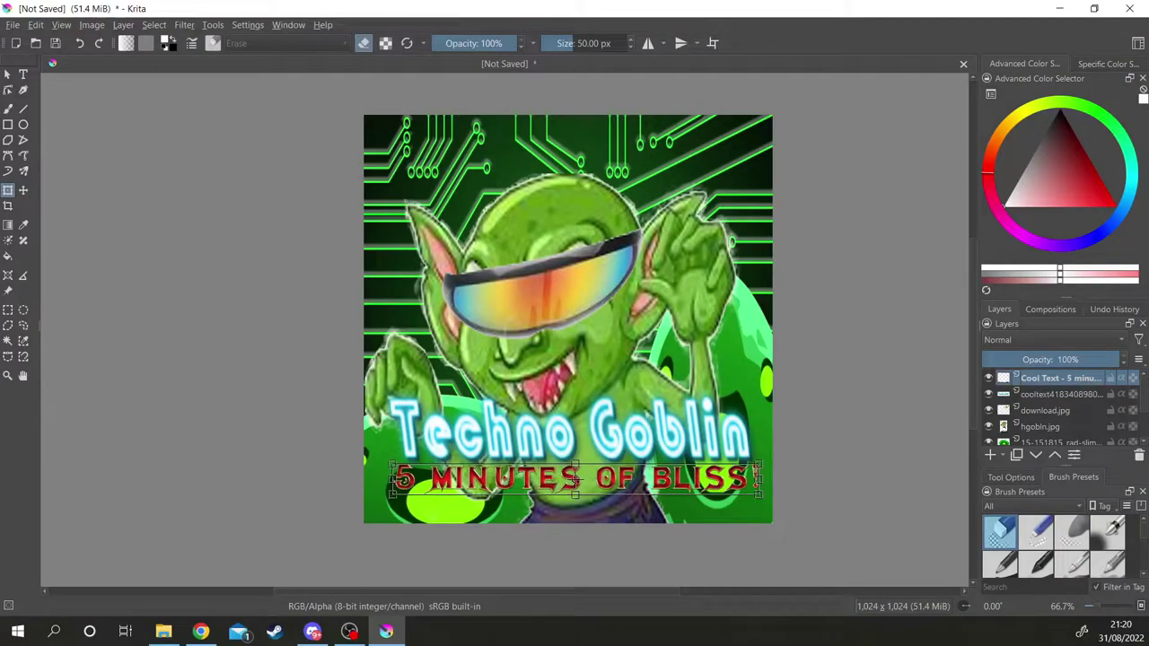
# Step: Stretch the 5 MINUTES OF BLISS! text taller, slant it, and position it beneath the Techno Goblin title
pyautogui.hotkey('alt', 'Tab')
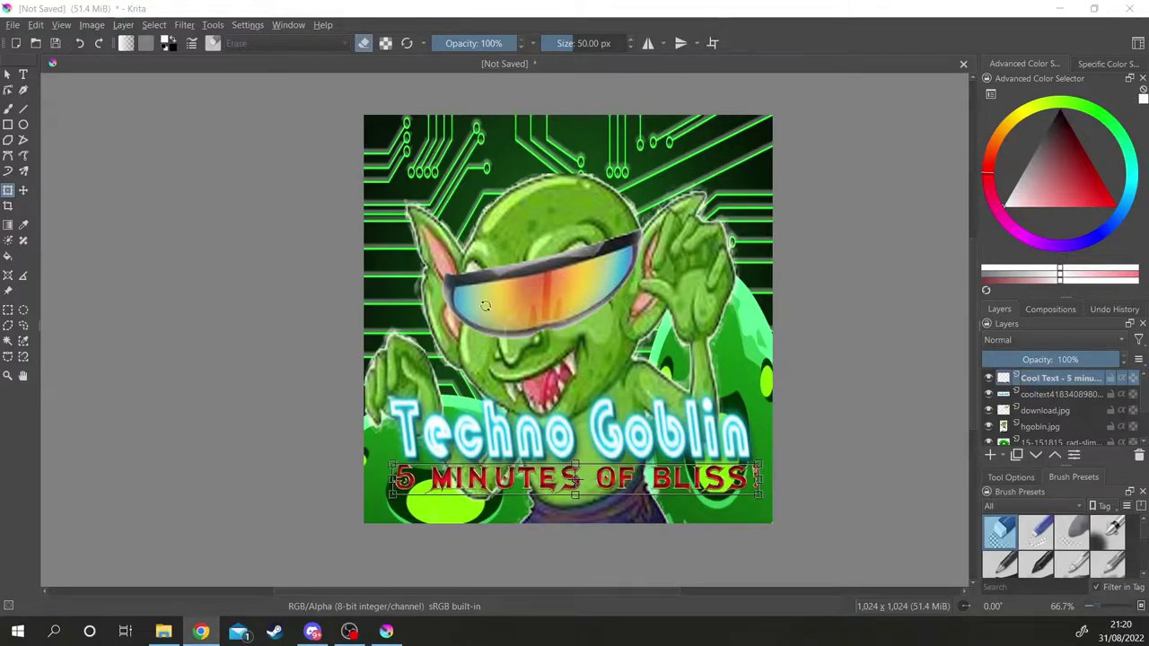
pyautogui.moveTo(394, 478); pyautogui.dragTo(380, 505)
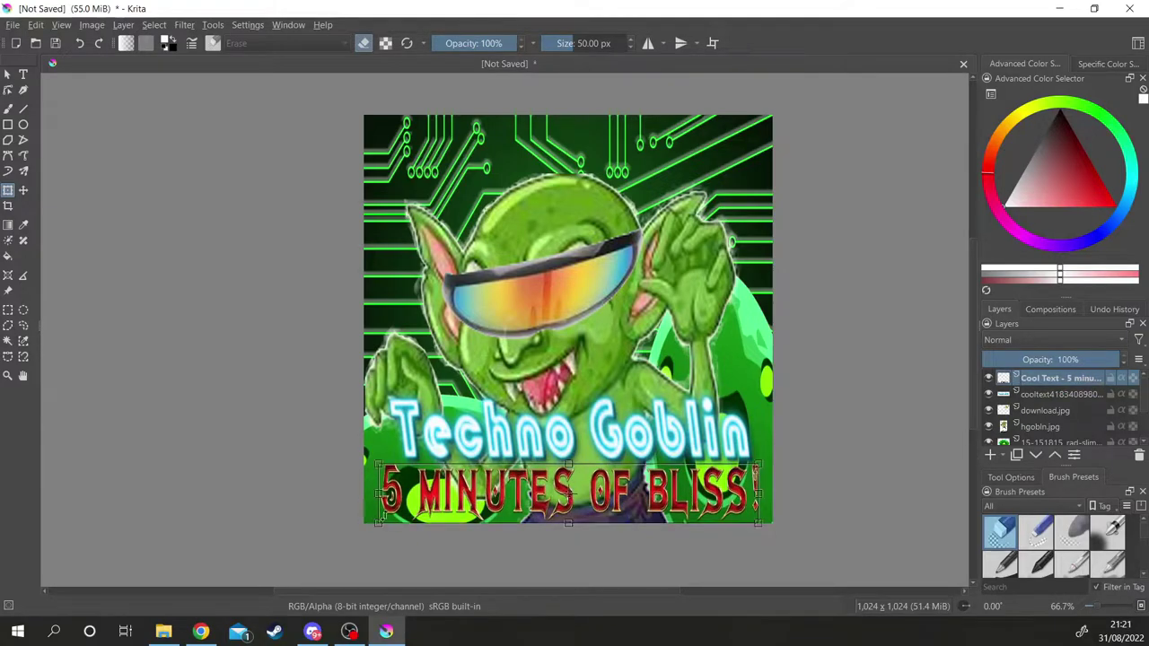
pyautogui.moveTo(657, 496); pyautogui.dragTo(658, 496)
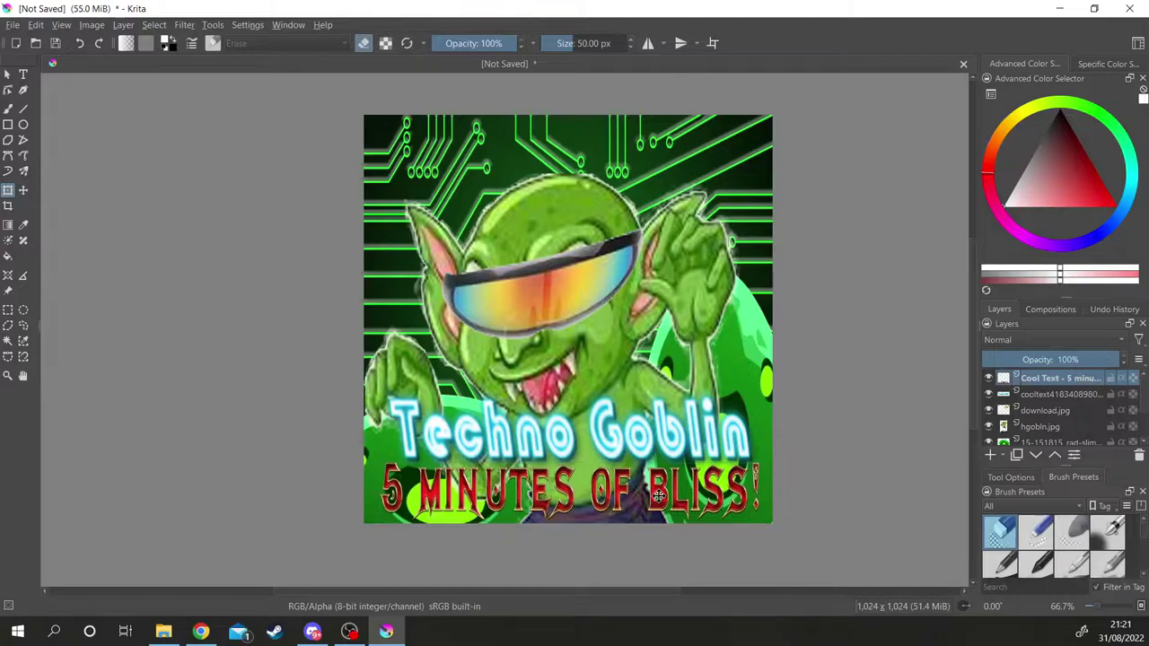
pyautogui.moveTo(441, 462); pyautogui.dragTo(468, 479)
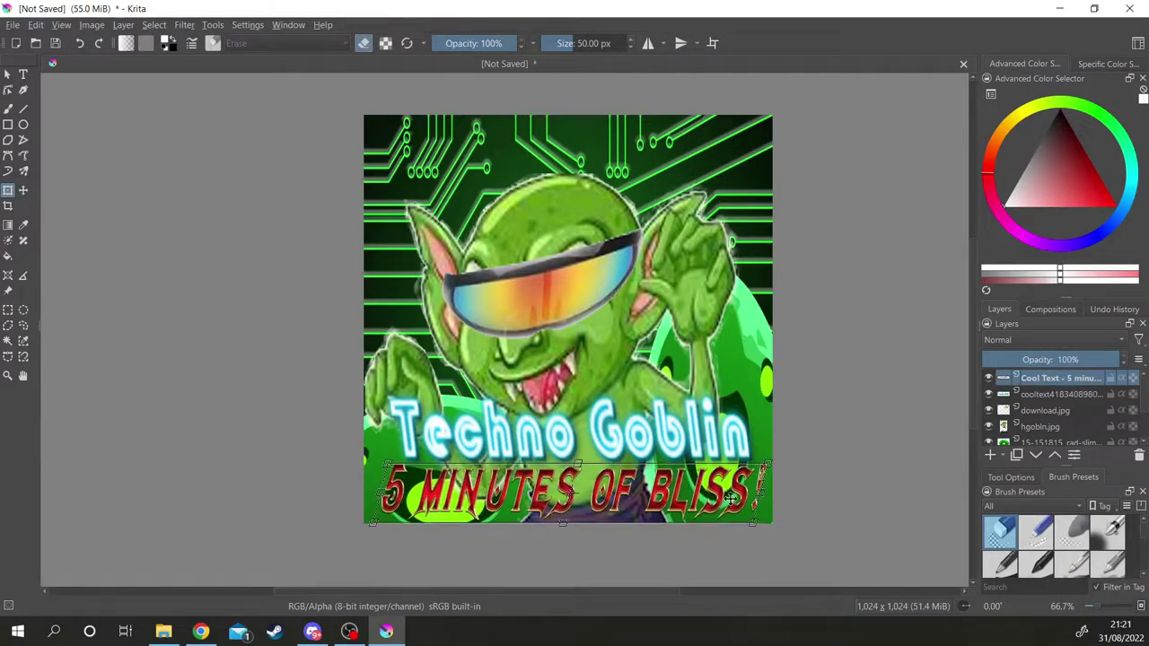
pyautogui.moveTo(759, 499); pyautogui.dragTo(747, 493)
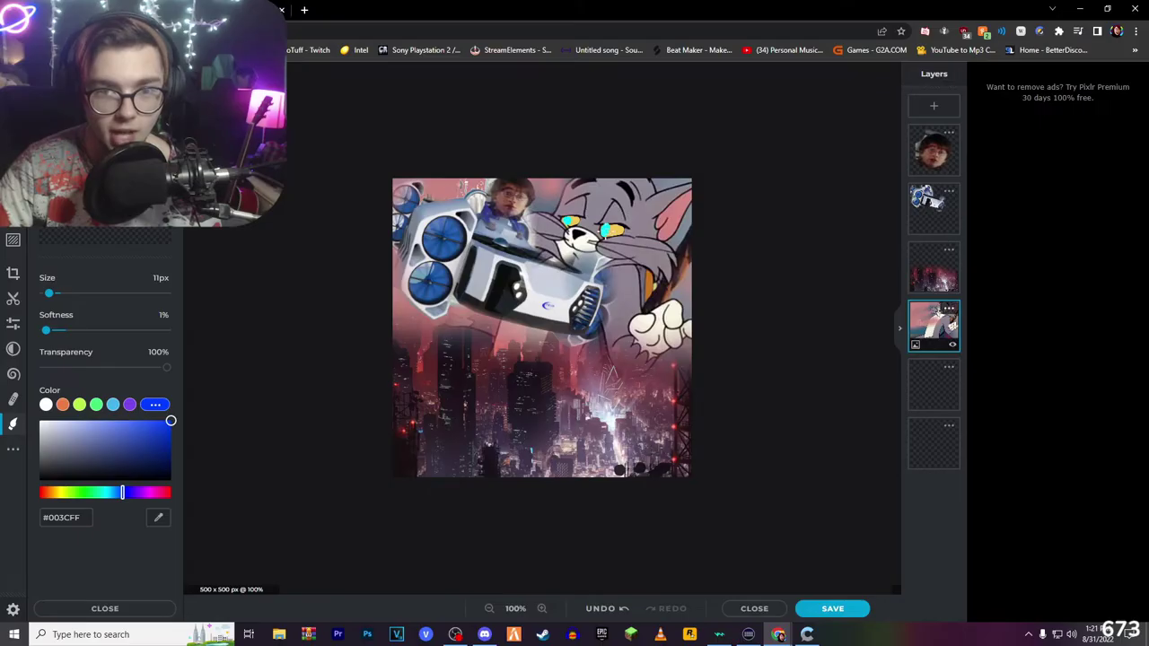
# Step: Paint a blue #003CFF horizontal beam from the cartoon cat's eye toward the flying car with an 11 px brush
pyautogui.moveTo(613, 231); pyautogui.dragTo(536, 232)
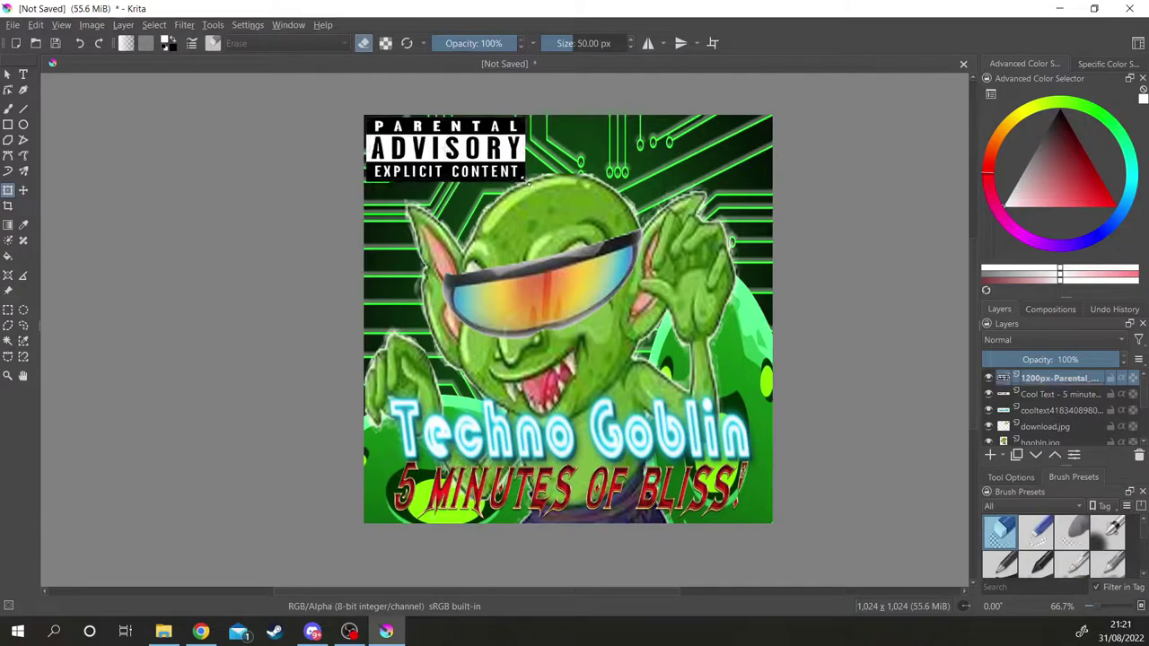
# Step: Leave the Parental Advisory label's transform and look over the whole Techno Goblin cover
pyautogui.click(7, 73)
pyautogui.click(568, 323)
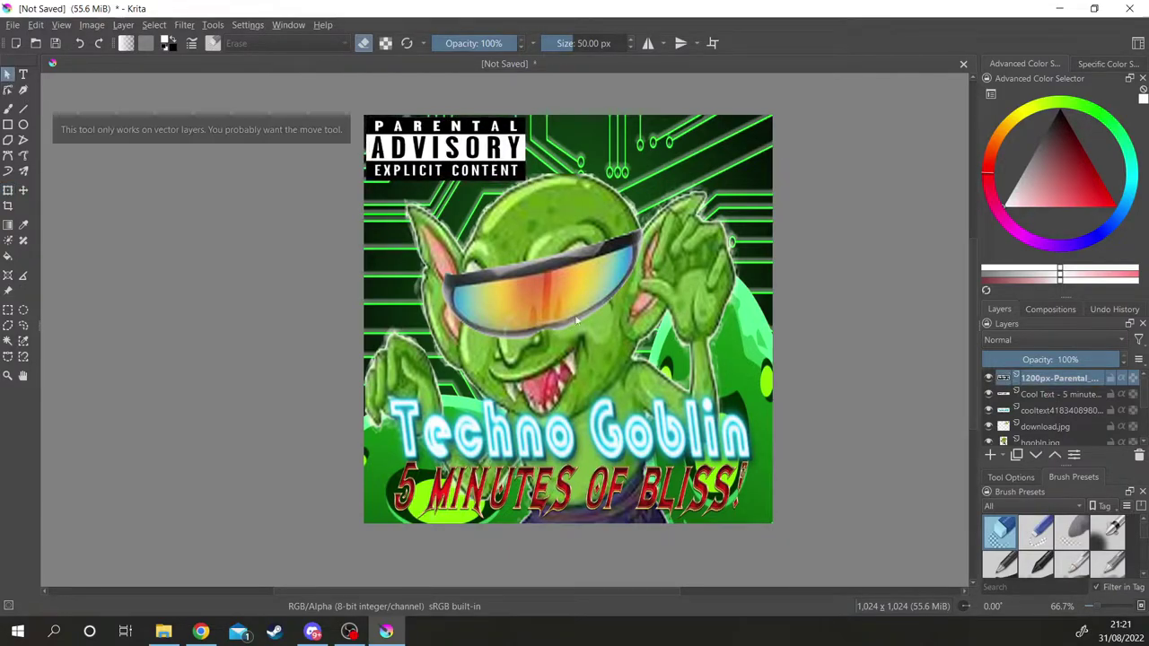
pyautogui.scroll(-3, 546, 299)
pyautogui.scroll(6, 555, 315)
pyautogui.scroll(-5, 502, 344)
pyautogui.scroll(1, 506, 343)
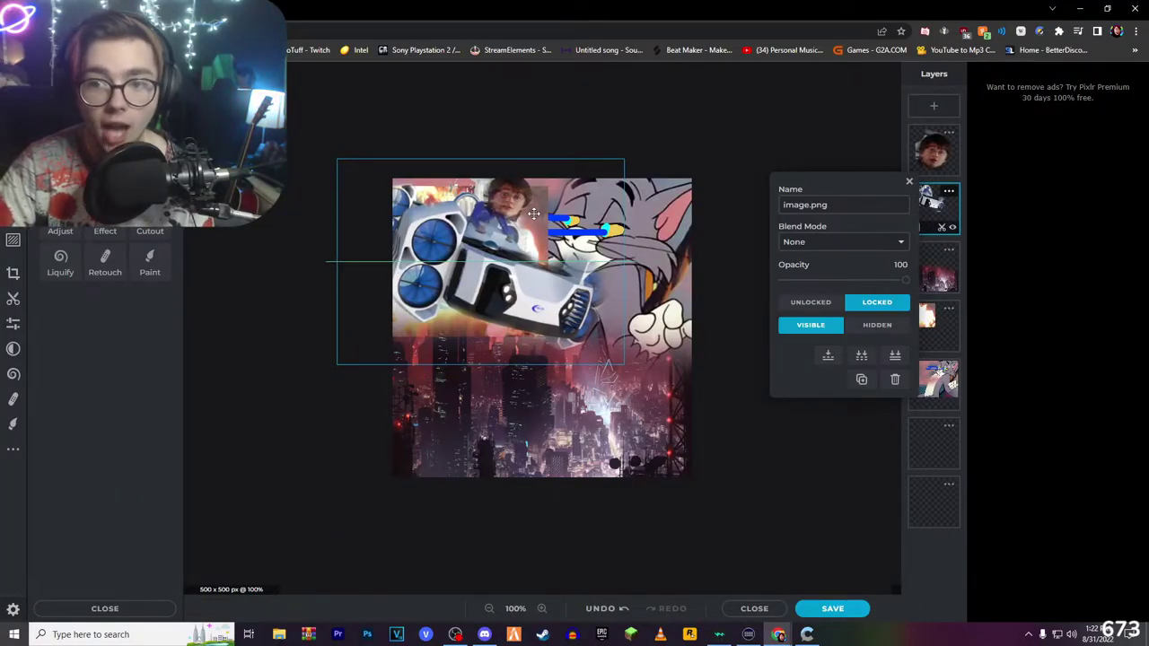
# Step: Nudge the flying car image slightly to the right on the cartoon cat cover and deselect it
pyautogui.moveTo(533, 214); pyautogui.dragTo(536, 214)
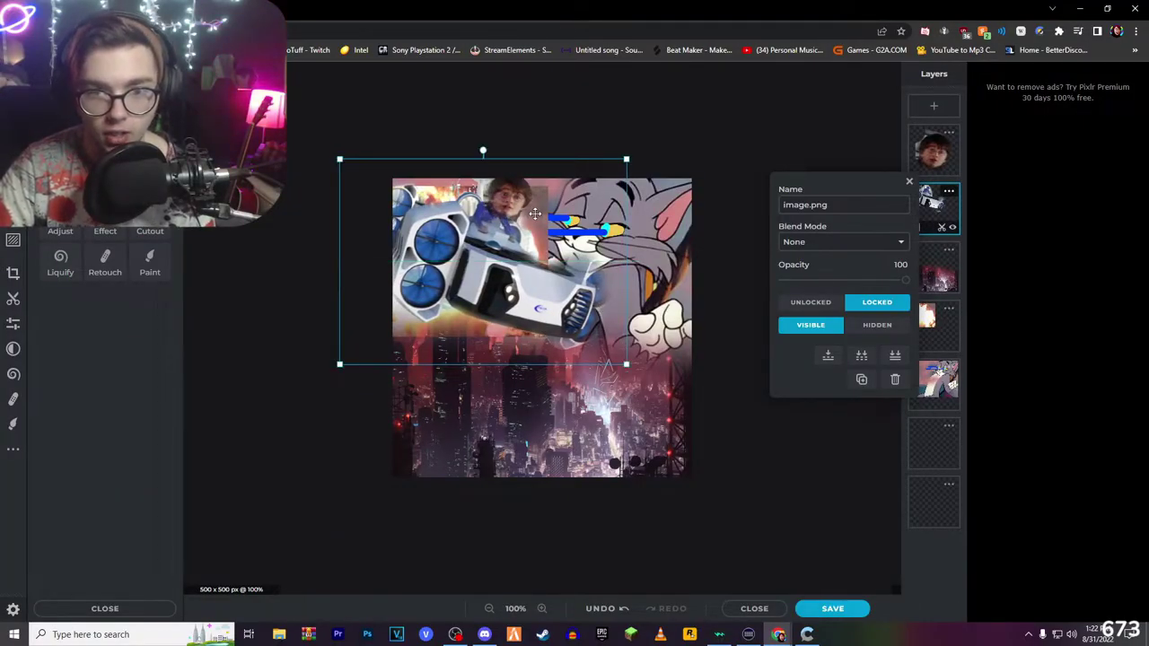
pyautogui.click(711, 125)
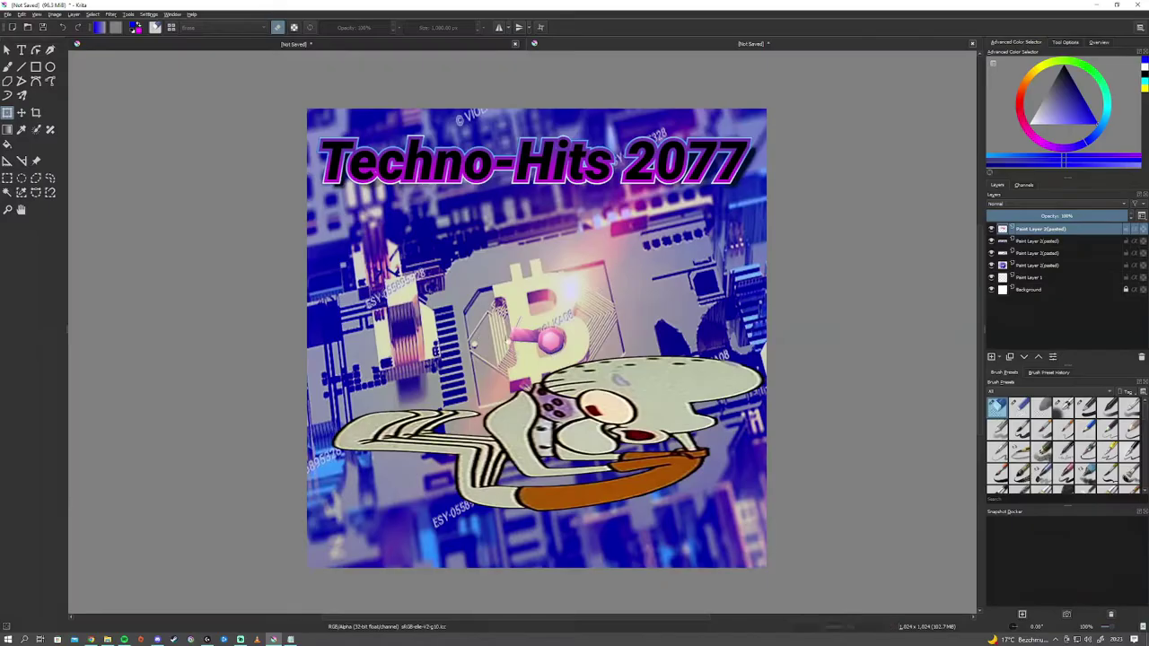
# Step: Enlarge and tilt the pink glasses over Squidward's eyes in Krita, and erase the stray outline beneath them
pyautogui.moveTo(550, 340); pyautogui.dragTo(680, 399)
pyautogui.hotkey('ctrl', 't')
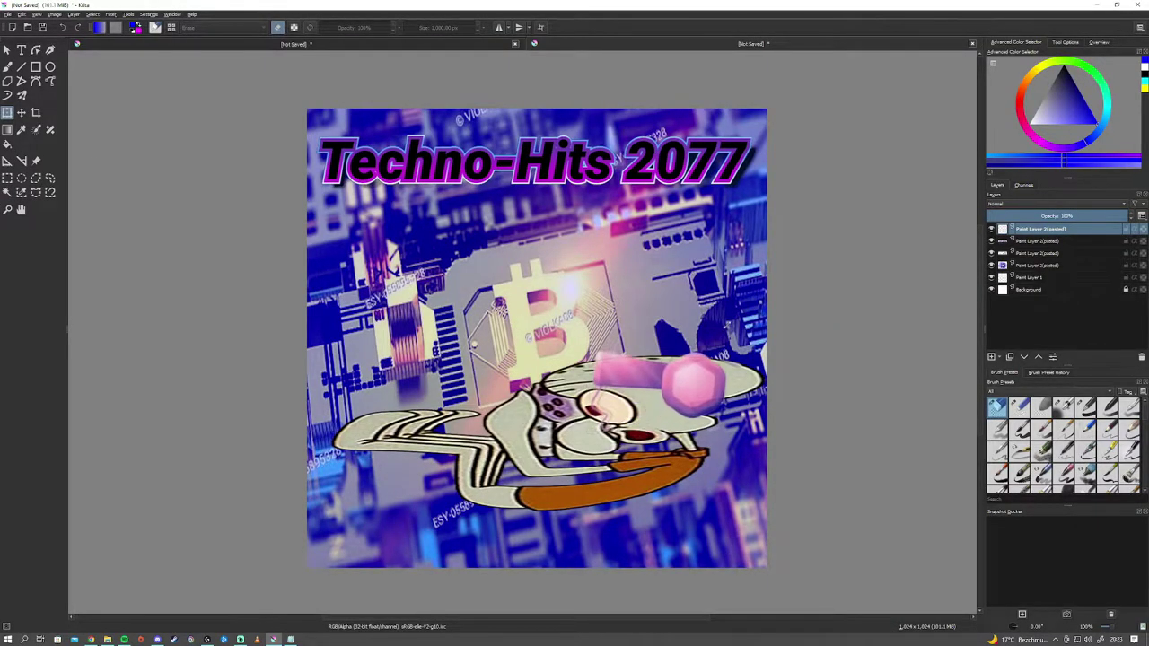
pyautogui.moveTo(723, 347); pyautogui.dragTo(675, 382)
pyautogui.press('Return')
pyautogui.hotkey('ctrl', 't')
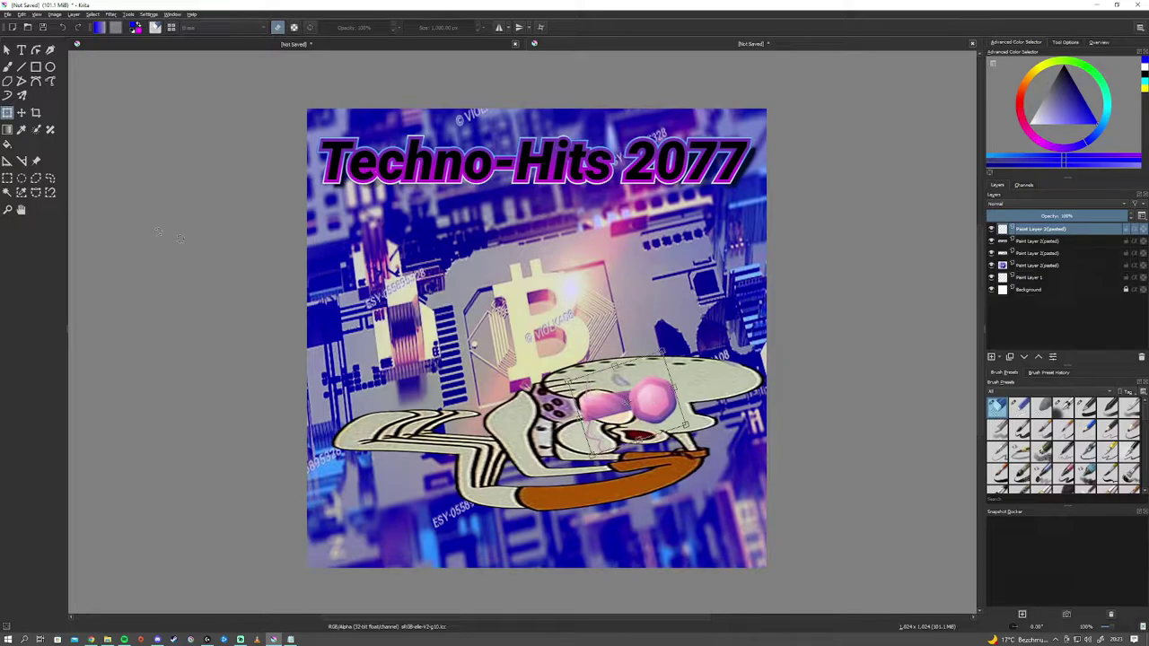
pyautogui.click(8, 50)
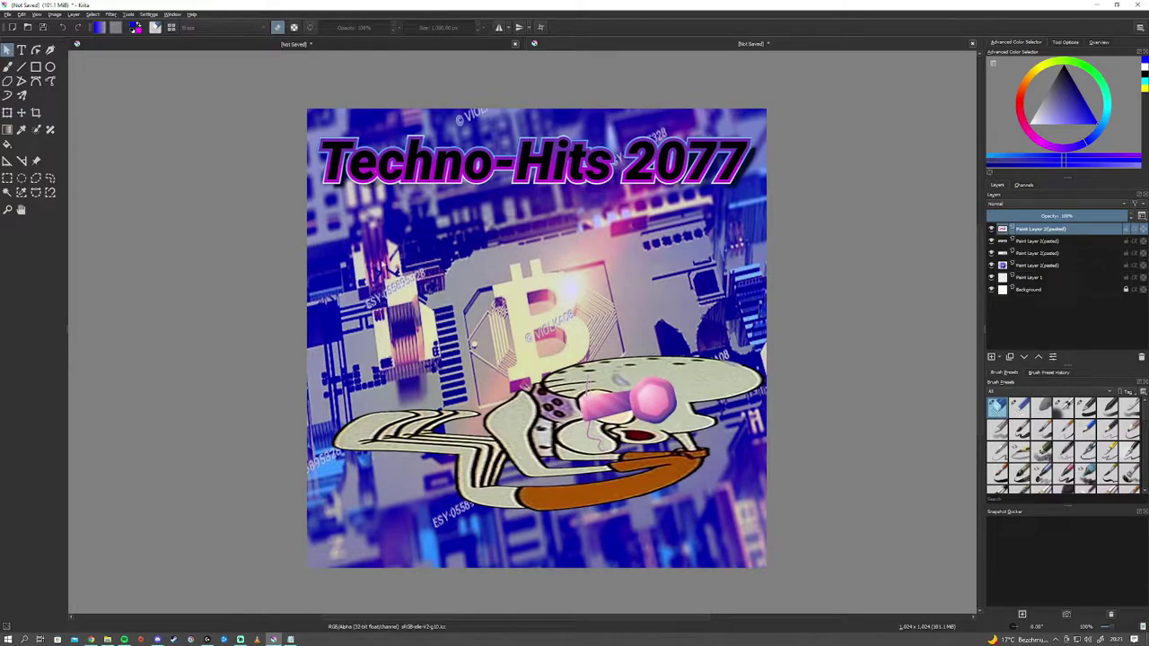
pyautogui.click(8, 66)
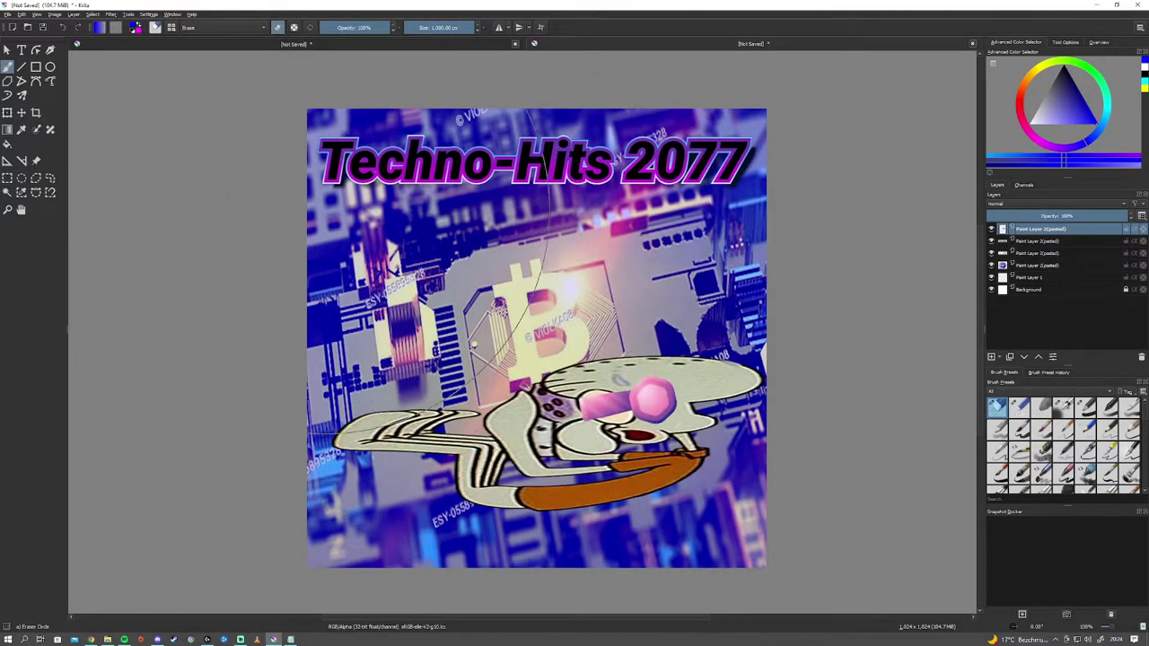
# Step: Switch to the browser and return to the futuristic glasses image search
pyautogui.click(90, 639)
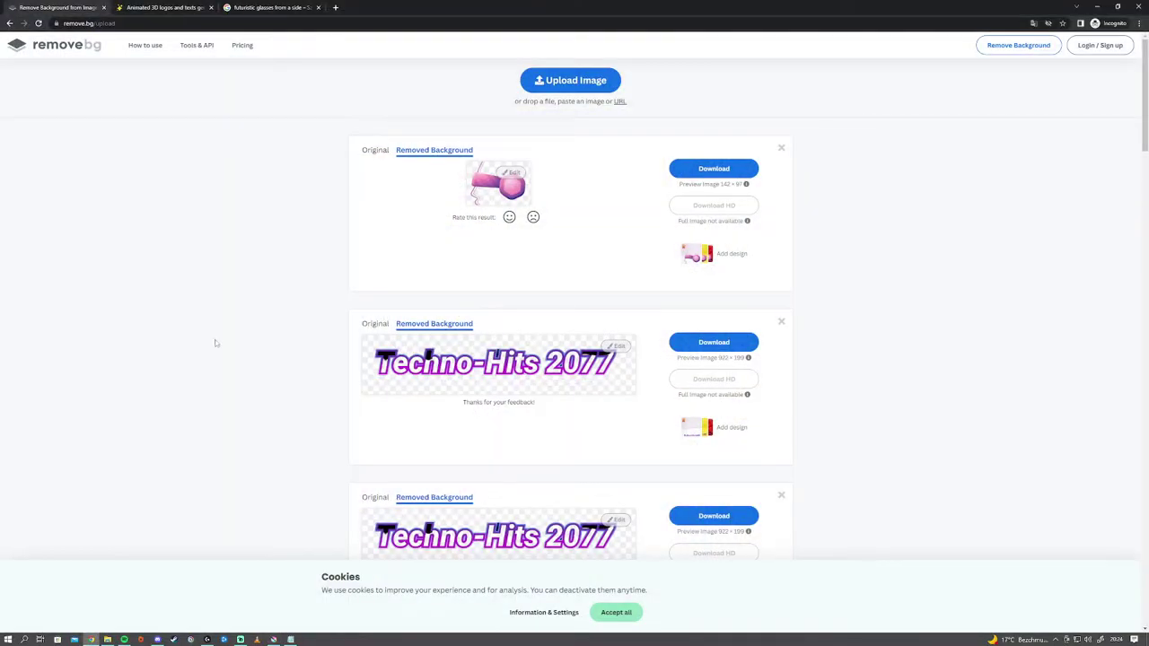
pyautogui.click(300, 7)
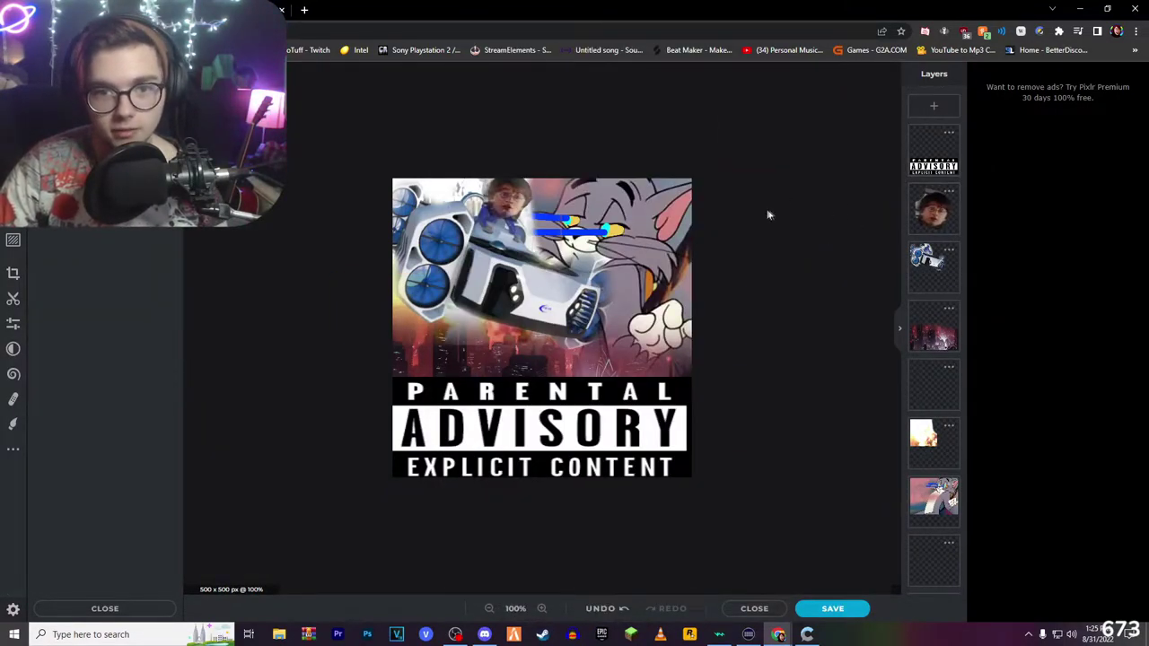
# Step: Add an empty layer above the Parental Advisory label on the cartoon cat cover
pyautogui.click(932, 490)
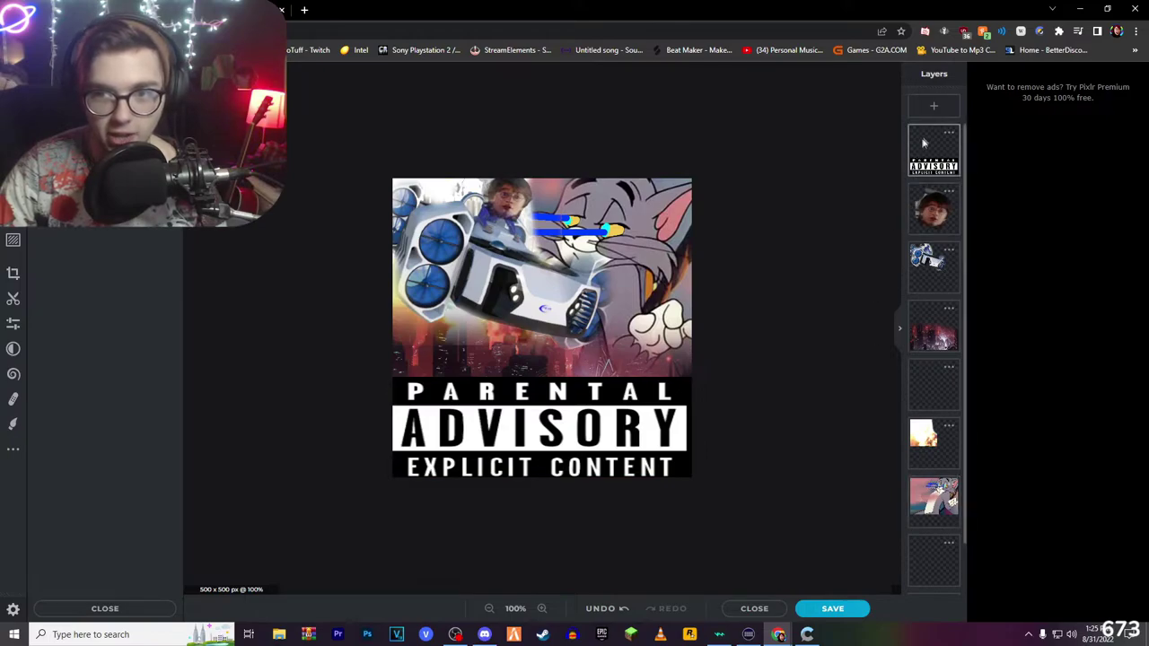
pyautogui.click(934, 107)
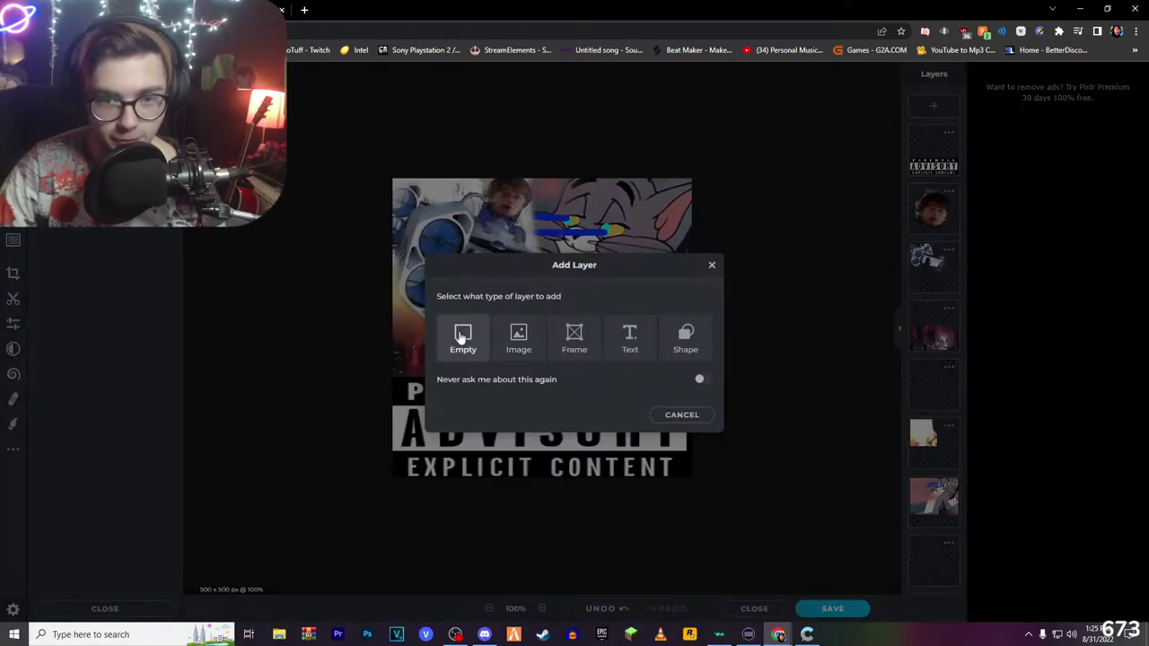
pyautogui.click(462, 338)
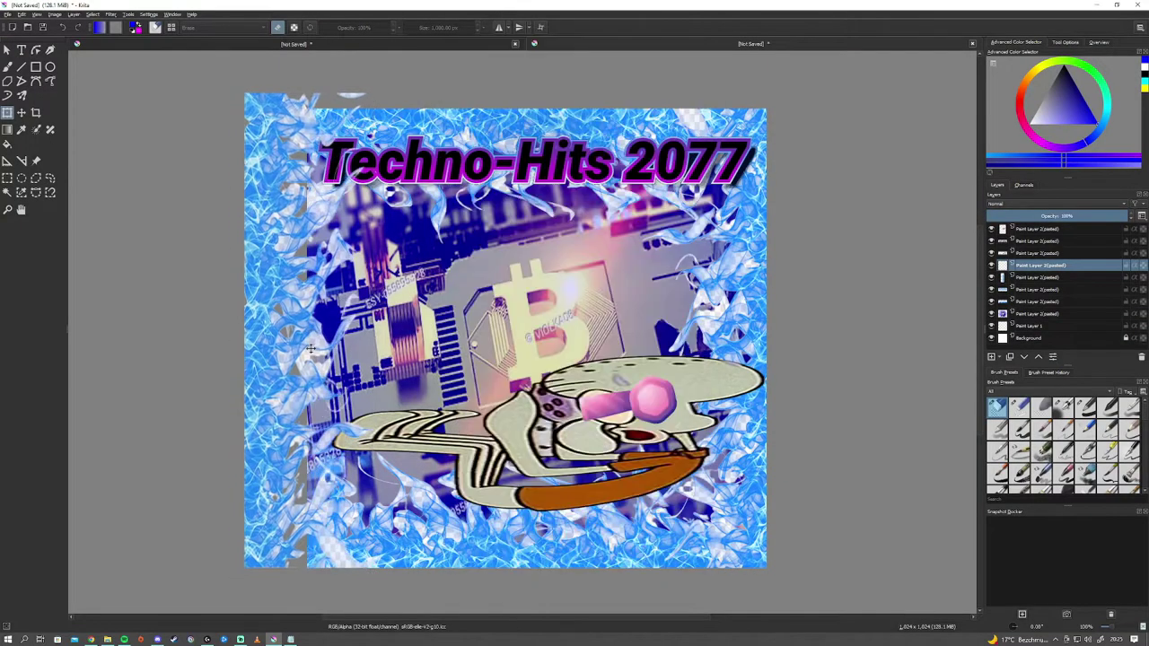
# Step: Move the vertical blue flame strip onto the left edge of the Techno-Hits 2077 cover
pyautogui.moveTo(310, 349); pyautogui.dragTo(349, 350)
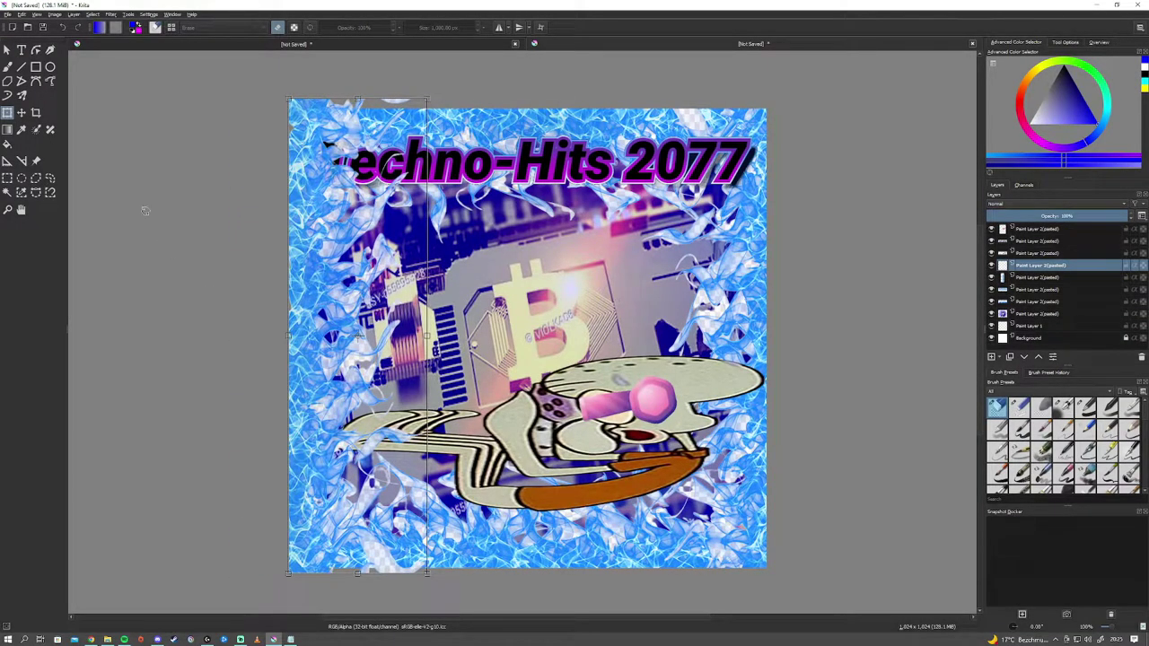
pyautogui.hotkey('ctrl', 'z')
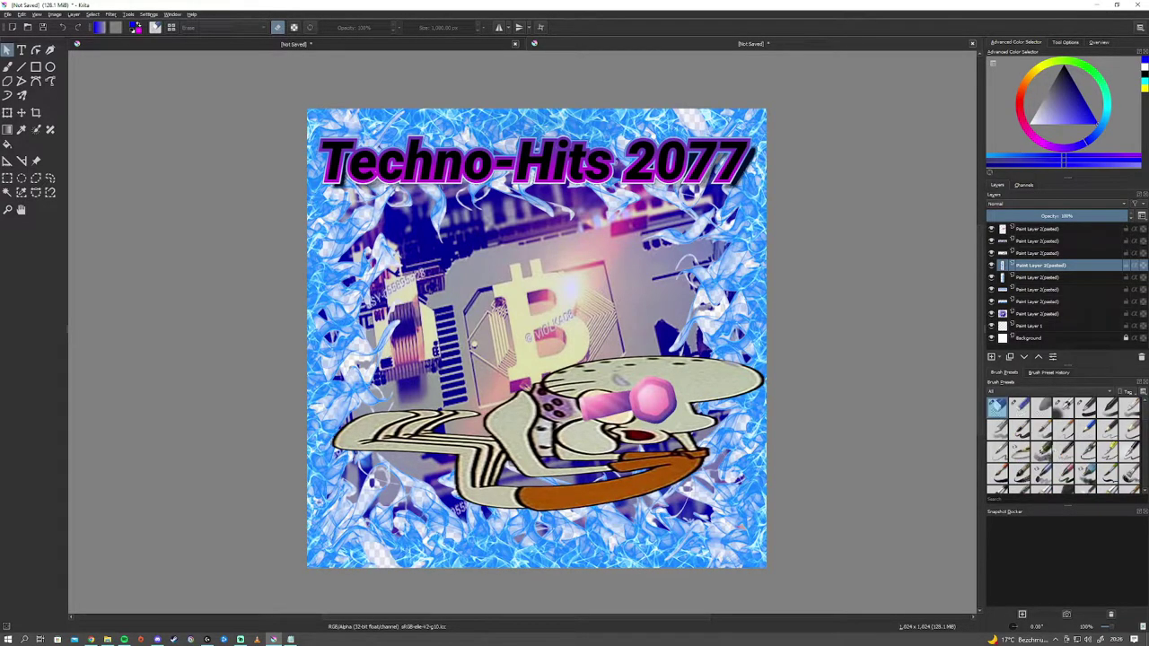
pyautogui.scroll(1, 537, 359)
pyautogui.scroll(-1, 229, 371)
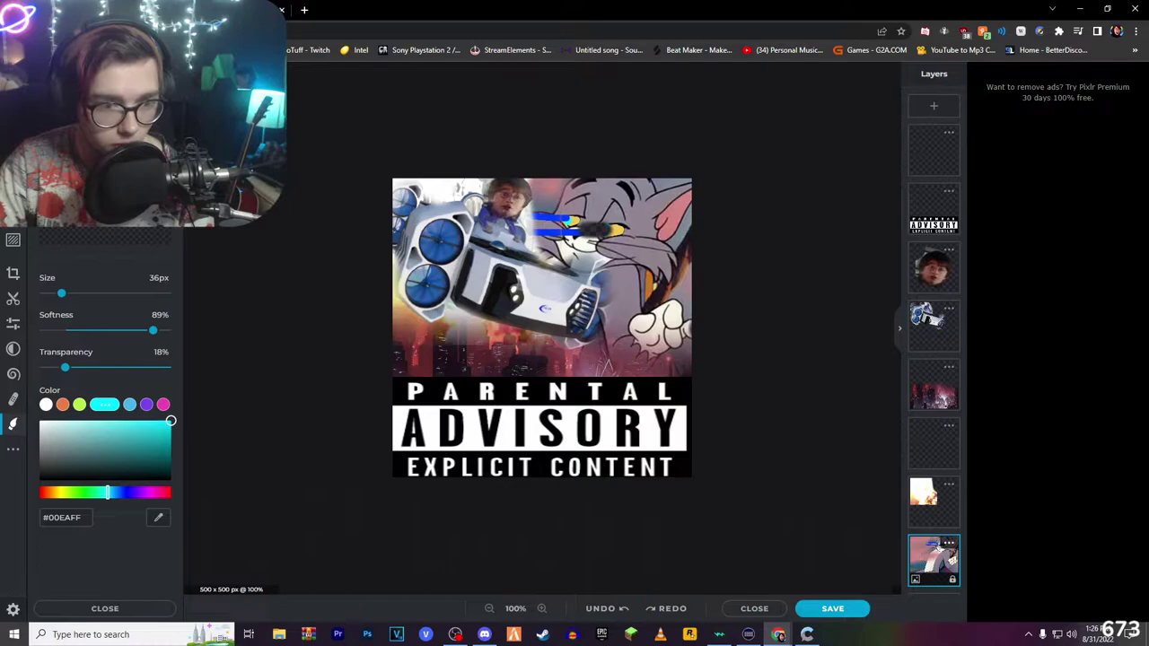
# Step: Undo the empty layer and the Parental Advisory label's enlargement, and dab the brush on the dark patch at the cat's hand
pyautogui.hotkey('ctrl', 'z')
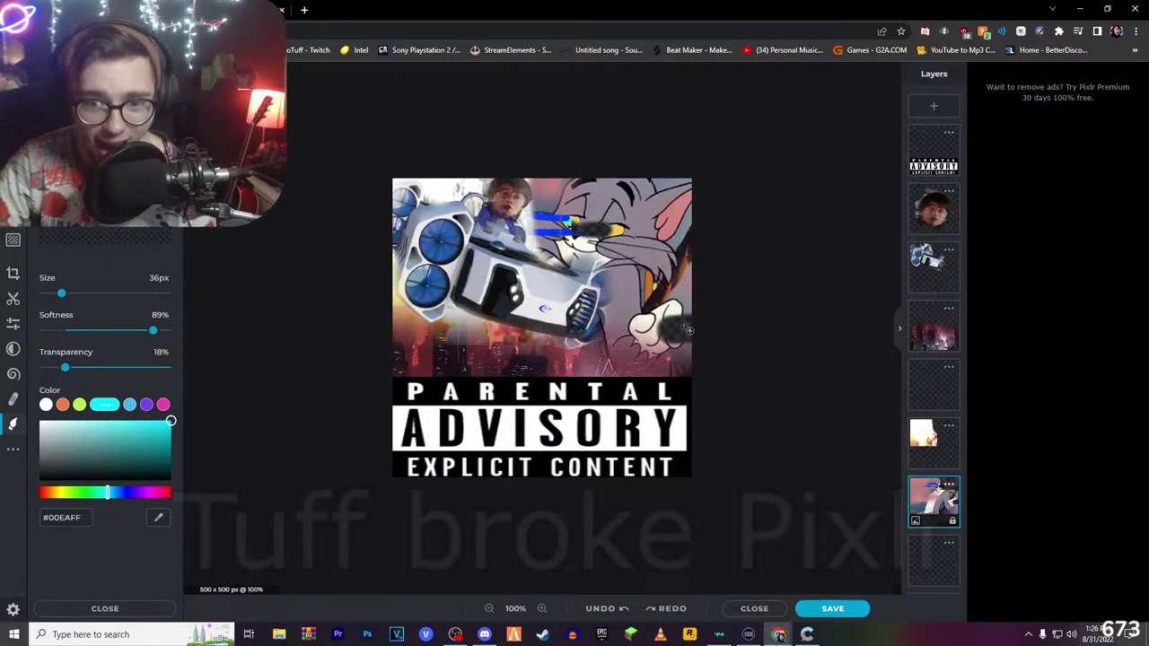
pyautogui.hotkey('ctrl', 'z')
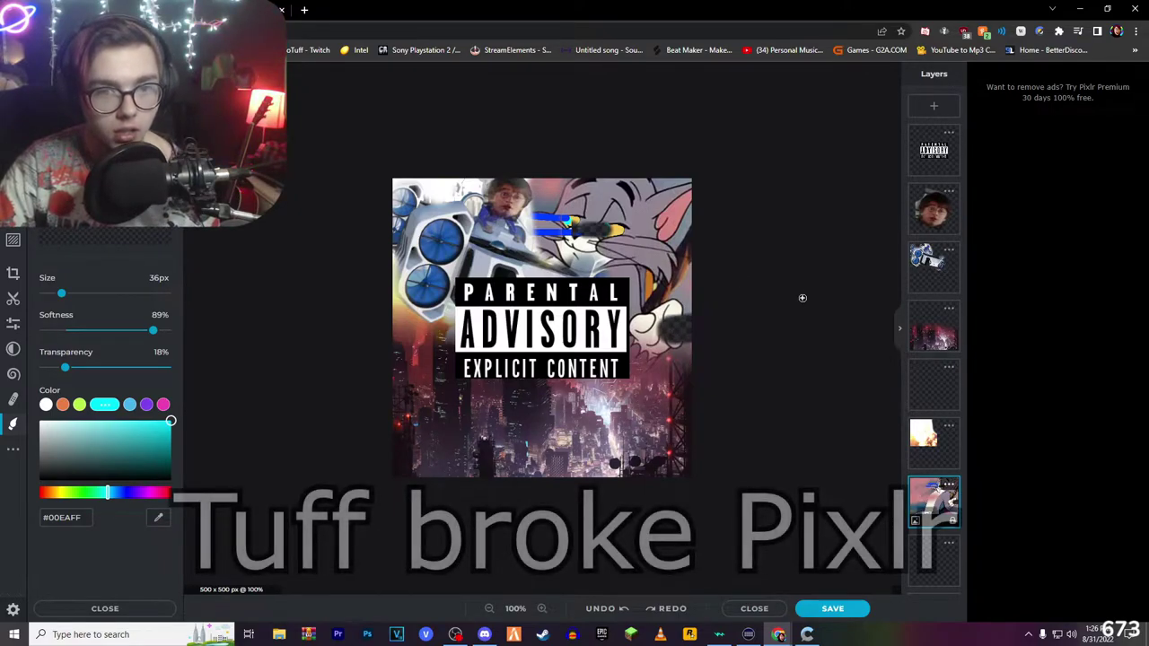
pyautogui.click(670, 329)
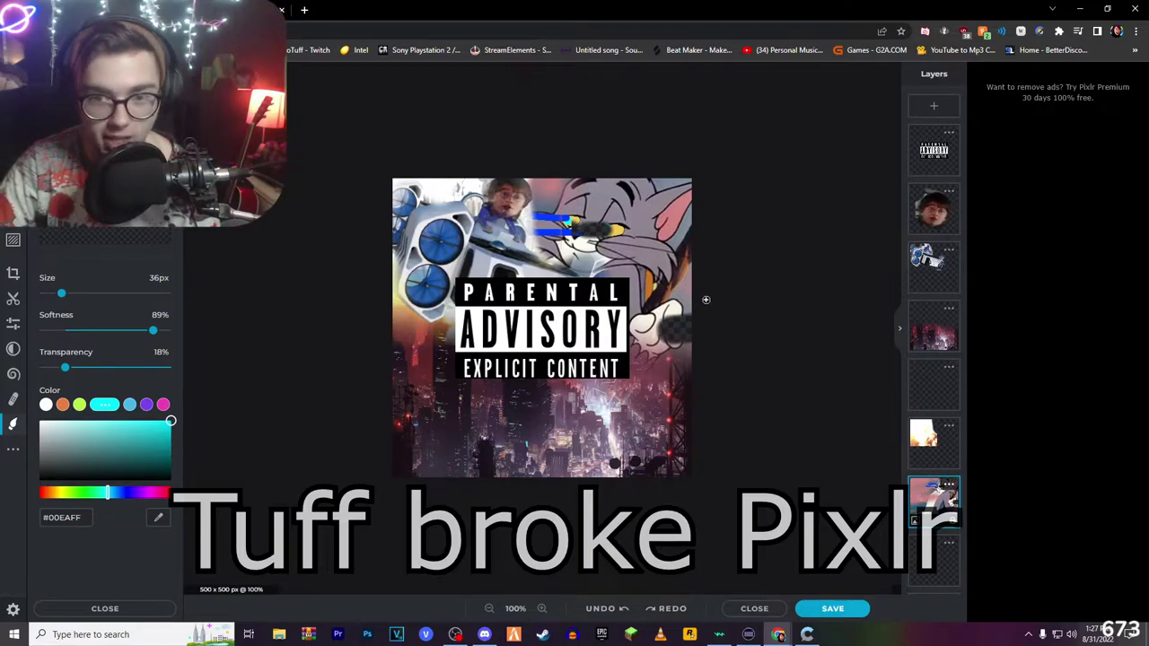
# Step: Try to retouch the dark patch at the cat's hand with the clone stamp at 50 px and 50% softness
pyautogui.click(934, 148)
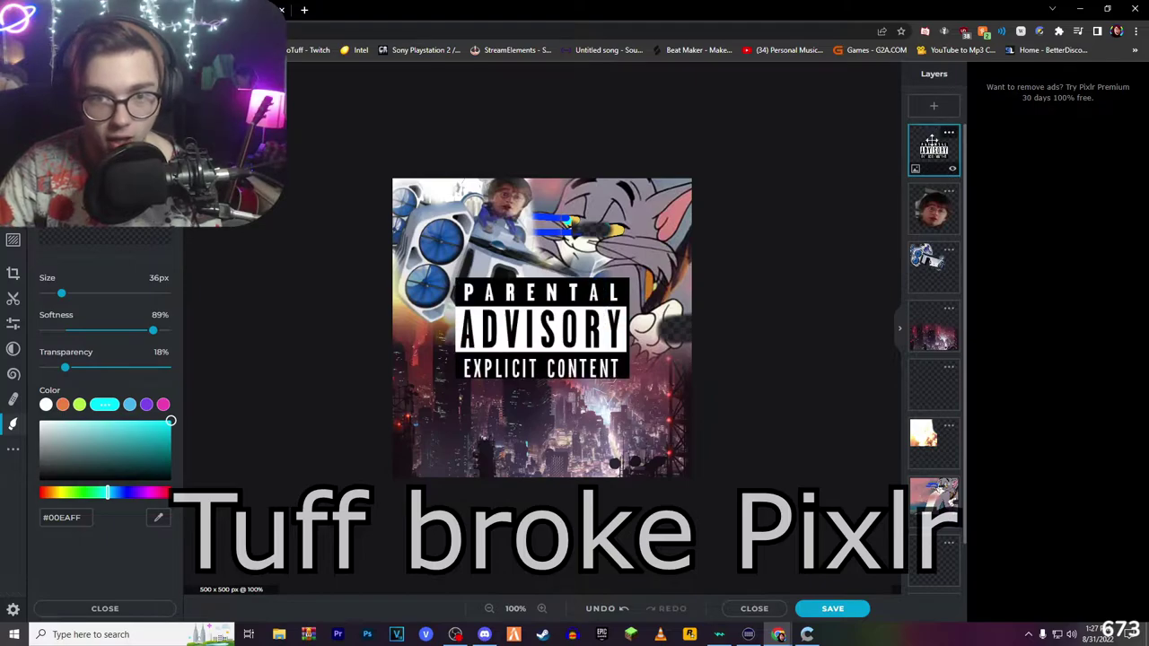
pyautogui.press('s')
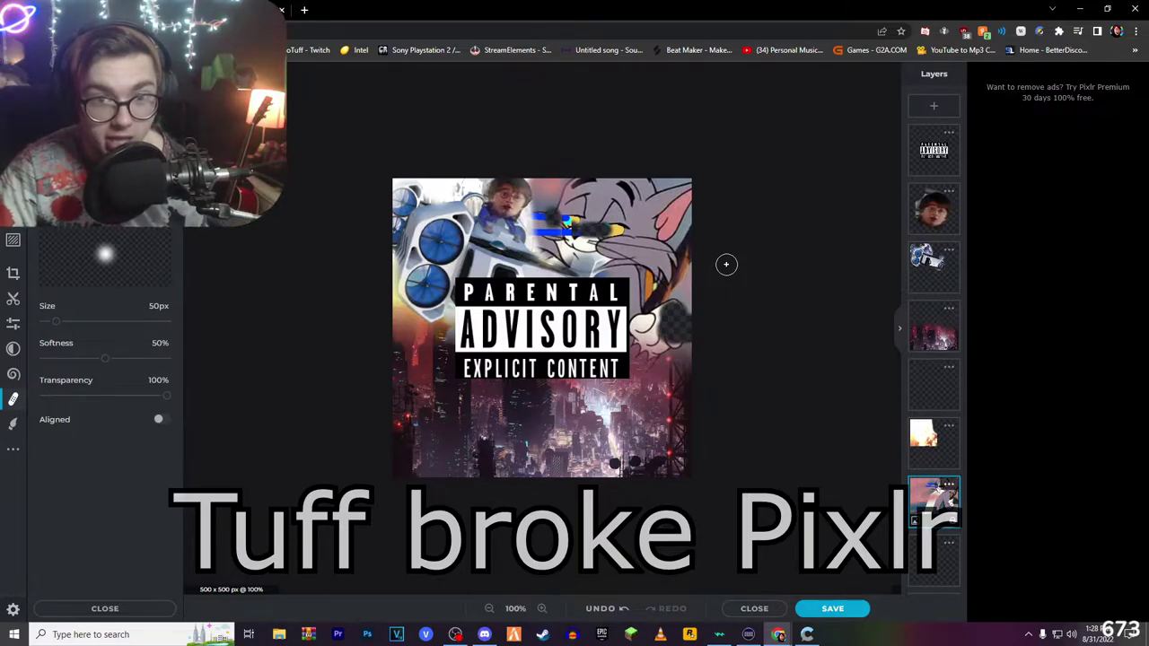
pyautogui.moveTo(726, 264); pyautogui.dragTo(681, 375)
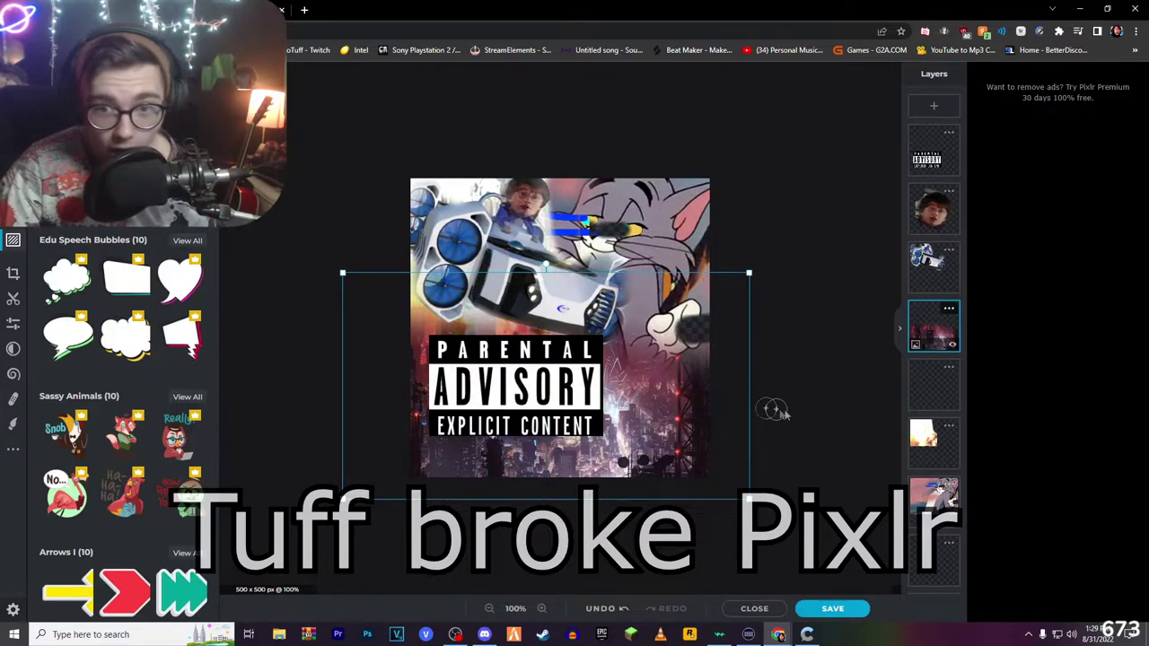
# Step: Select the Parental Advisory label's layer and resize the label slightly
pyautogui.click(932, 449)
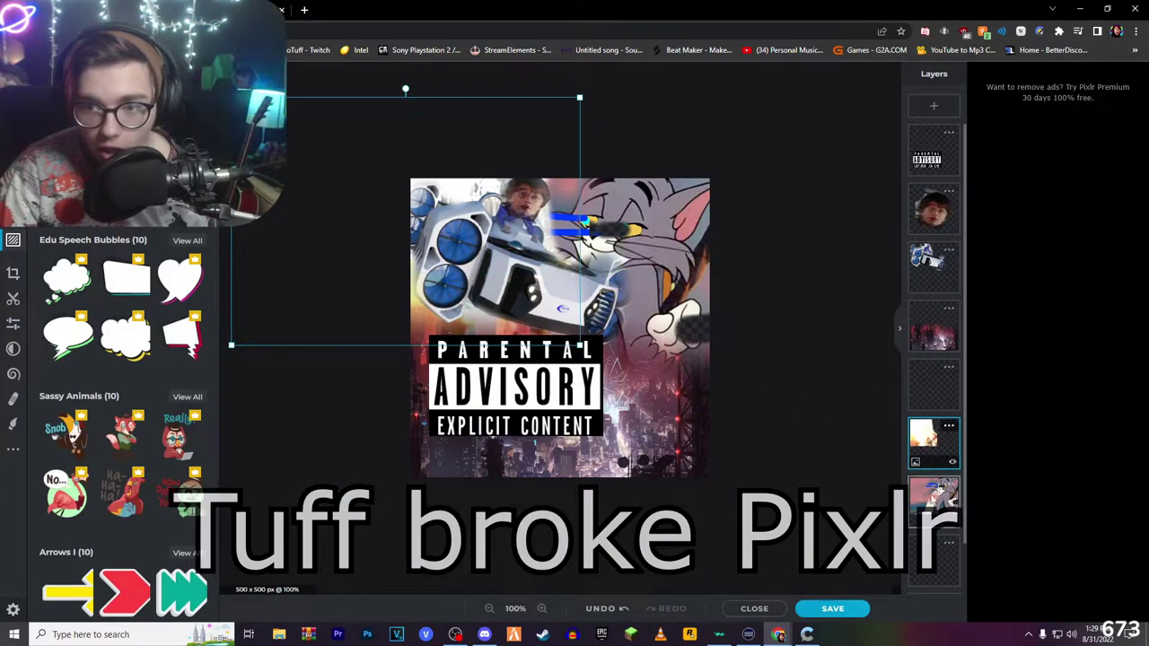
pyautogui.click(933, 150)
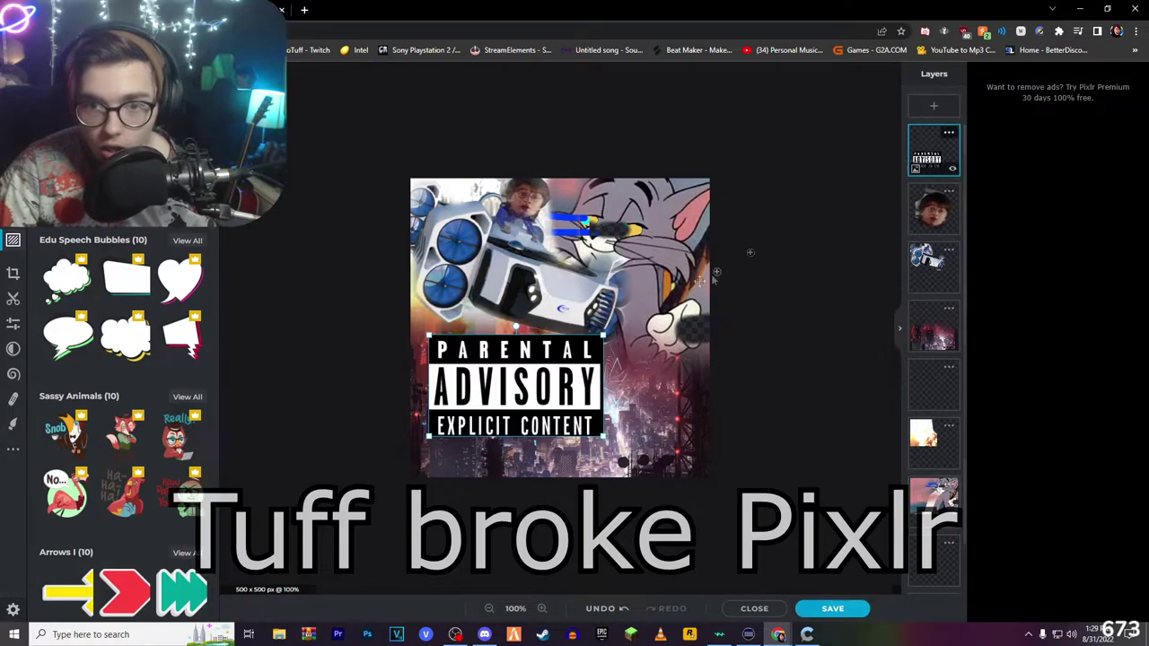
pyautogui.moveTo(603, 337)
pyautogui.mouseDown()
pyautogui.moveTo(700, 311)
pyautogui.moveTo(623, 301)
pyautogui.moveTo(608, 315)
pyautogui.moveTo(626, 333)
pyautogui.moveTo(691, 251)
pyautogui.moveTo(602, 332)
pyautogui.mouseUp()
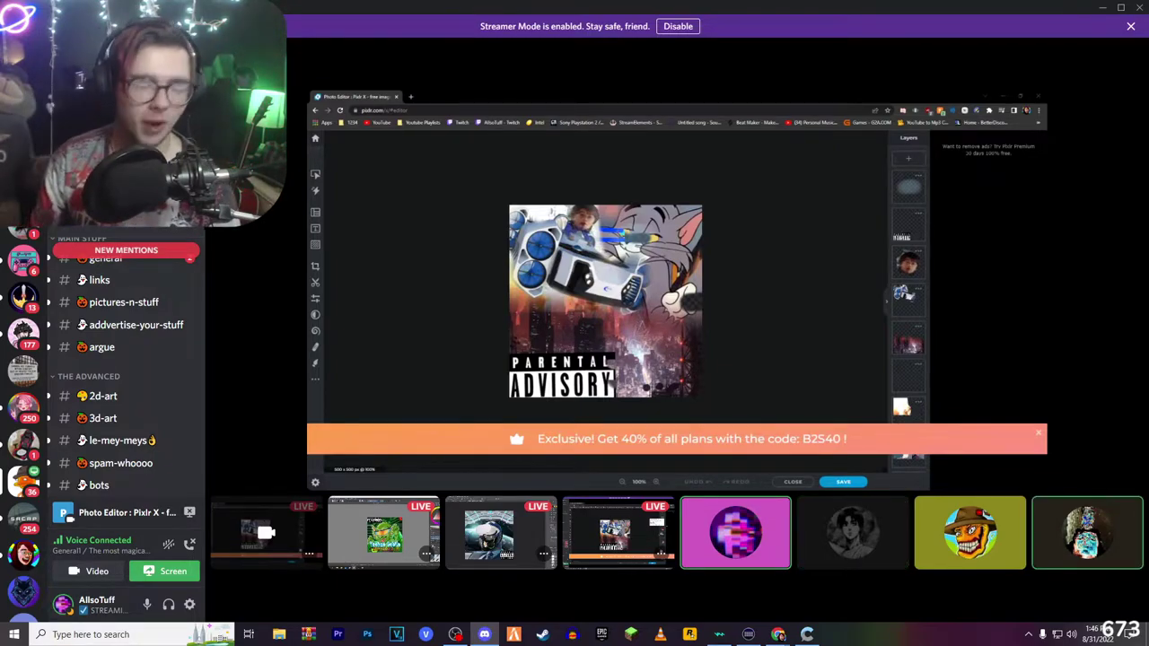
# Step: View the shared Discord screens one after another to compare the Techno Goblin, Curzing and Smoothing, and remaining techno covers
pyautogui.click(89, 604)
pyautogui.click(310, 493)
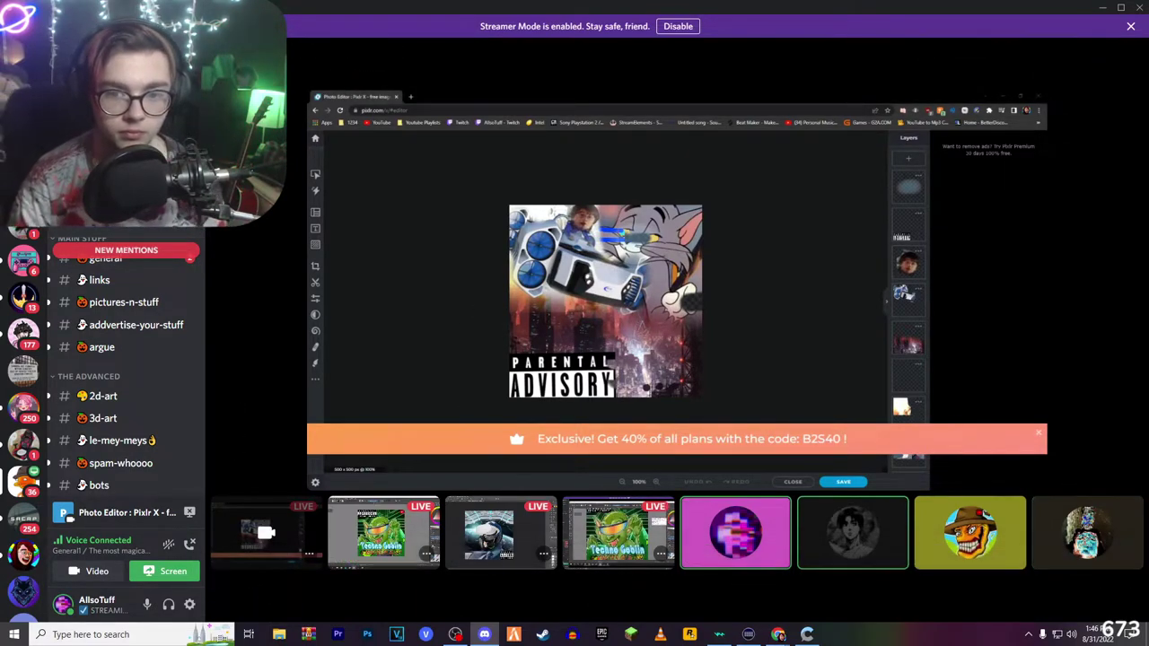
pyautogui.moveTo(798, 498)
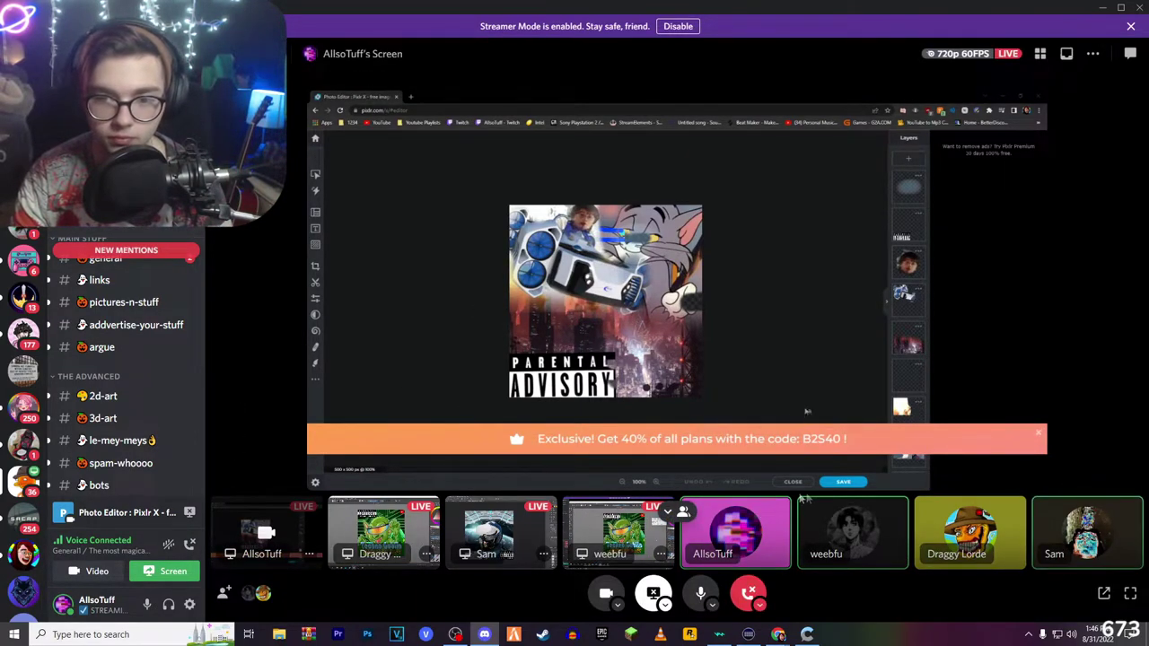
pyautogui.click(384, 541)
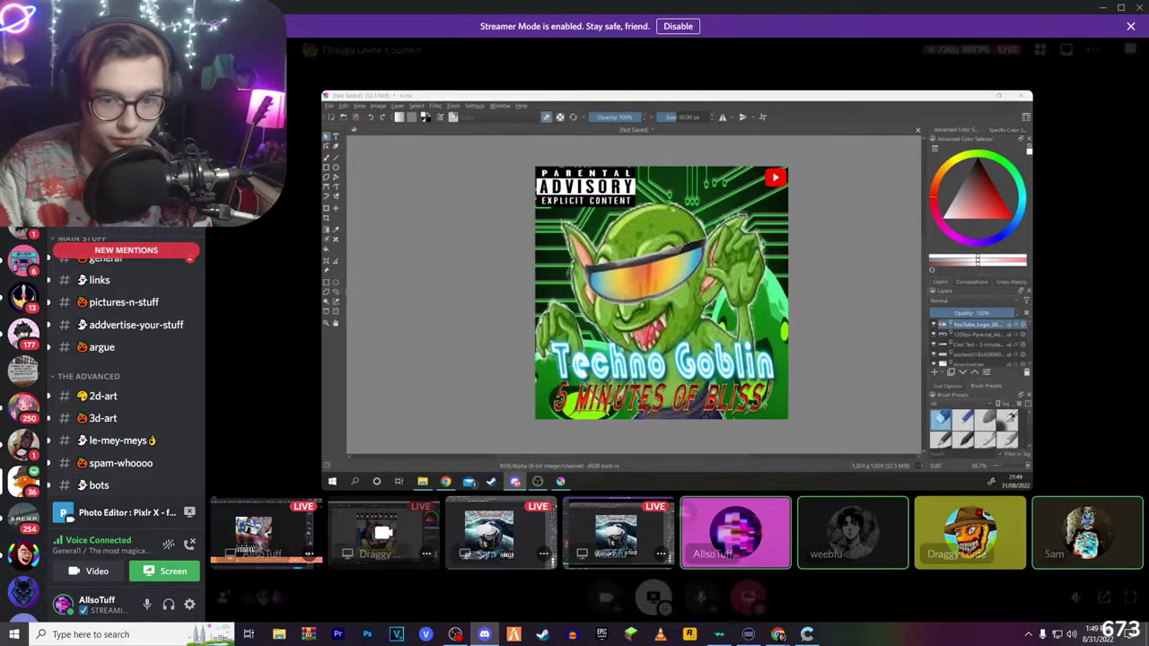
pyautogui.click(485, 531)
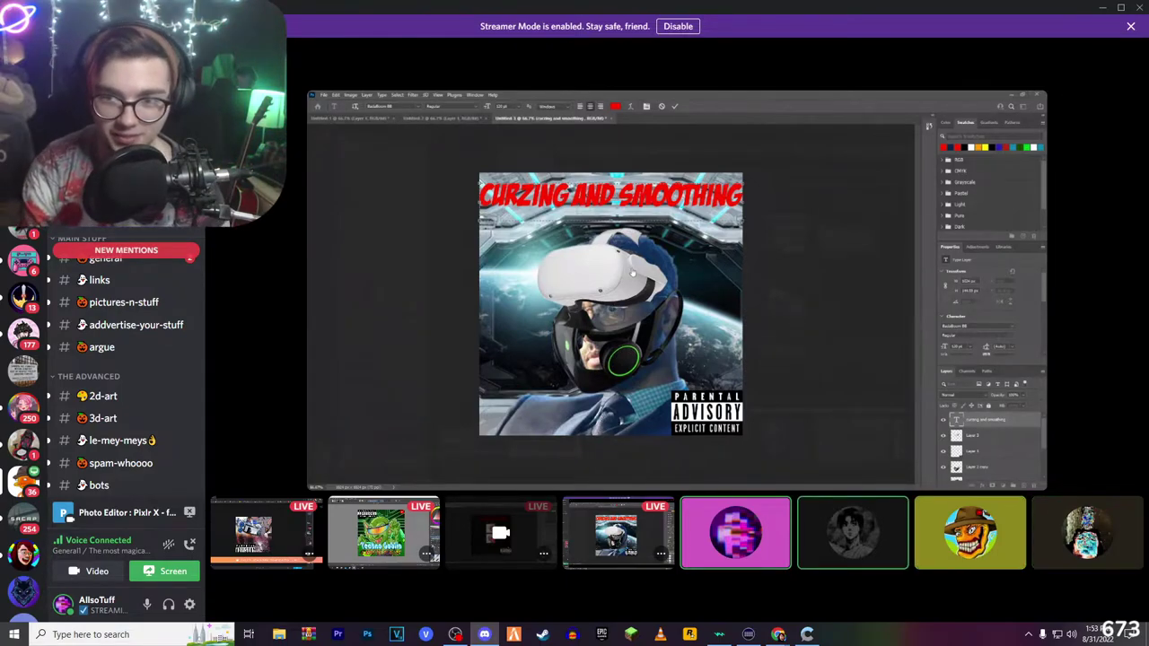
pyautogui.moveTo(682, 513)
pyautogui.click(629, 532)
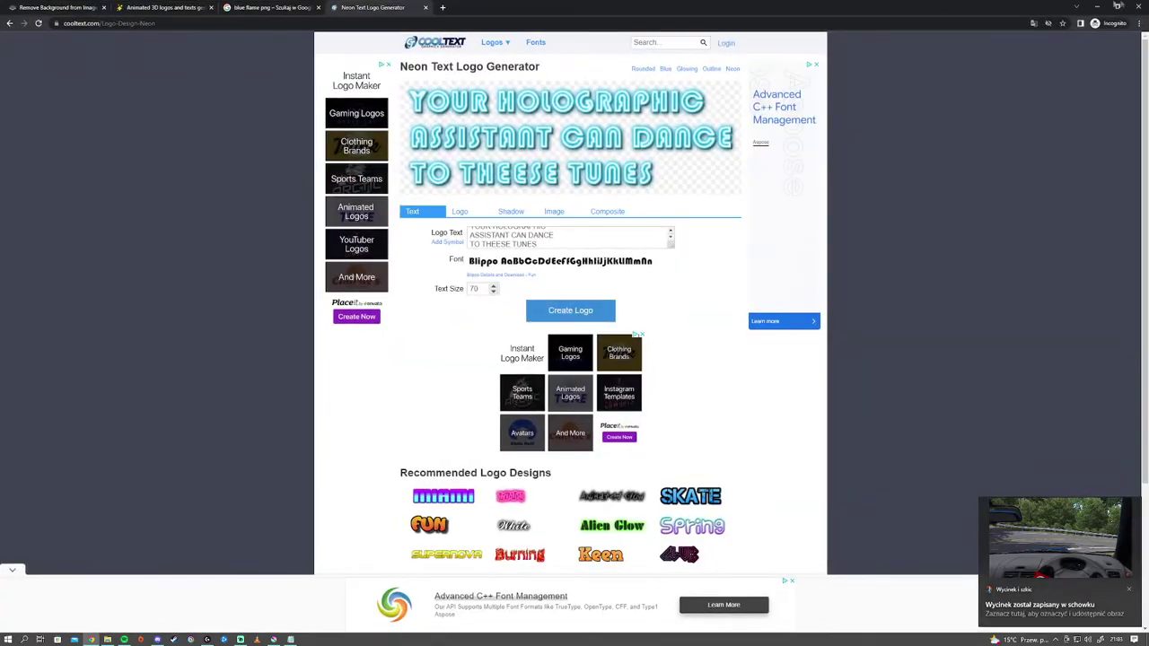
# Step: Paste the captured car interior picture into the blank Krita document and enlarge it to fill the canvas
pyautogui.click(1101, 7)
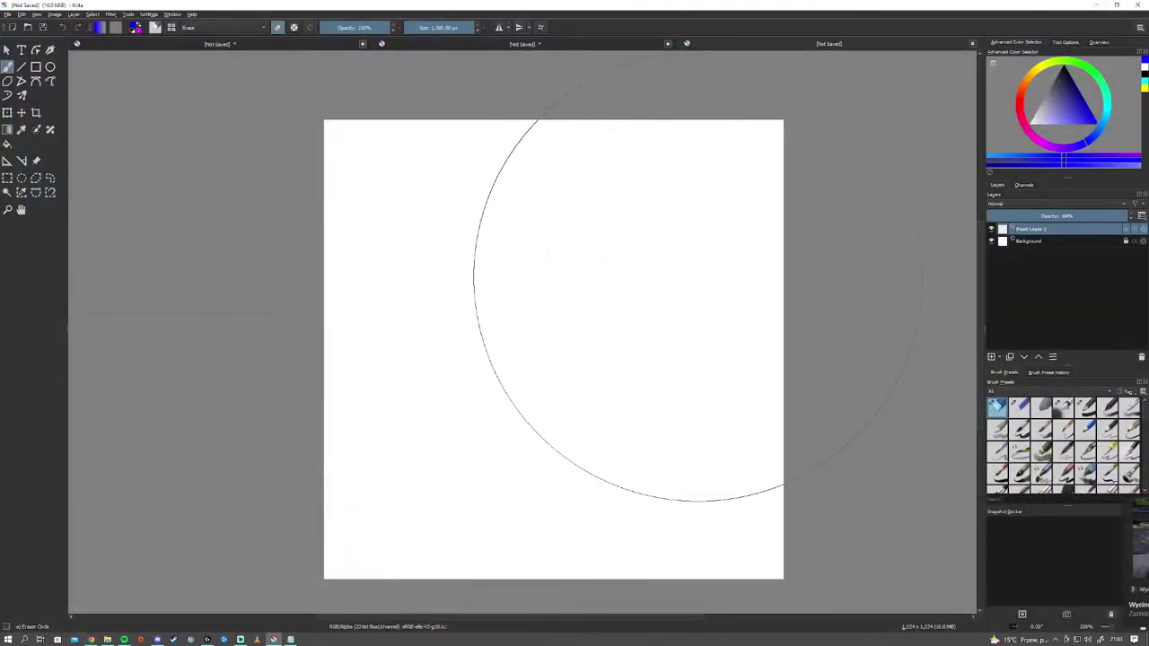
pyautogui.click(551, 352)
pyautogui.hotkey('ctrl', 'v')
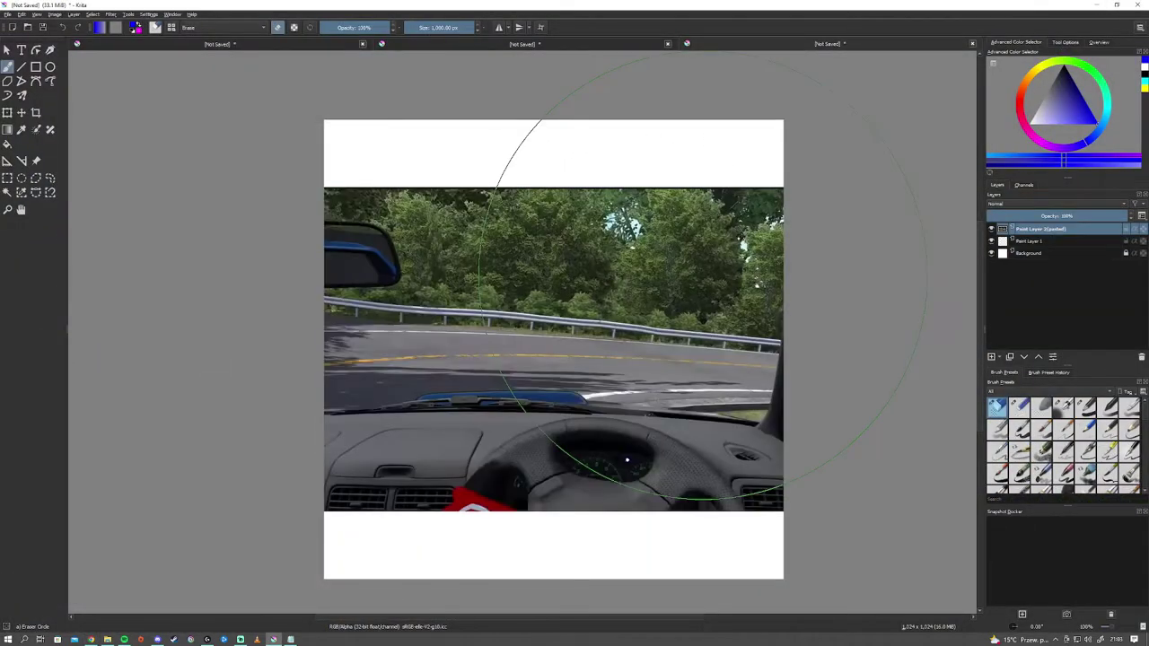
pyautogui.hotkey('ctrl', 't')
pyautogui.moveTo(601, 329)
pyautogui.mouseDown()
pyautogui.moveTo(632, 400)
pyautogui.moveTo(712, 400)
pyautogui.mouseUp()
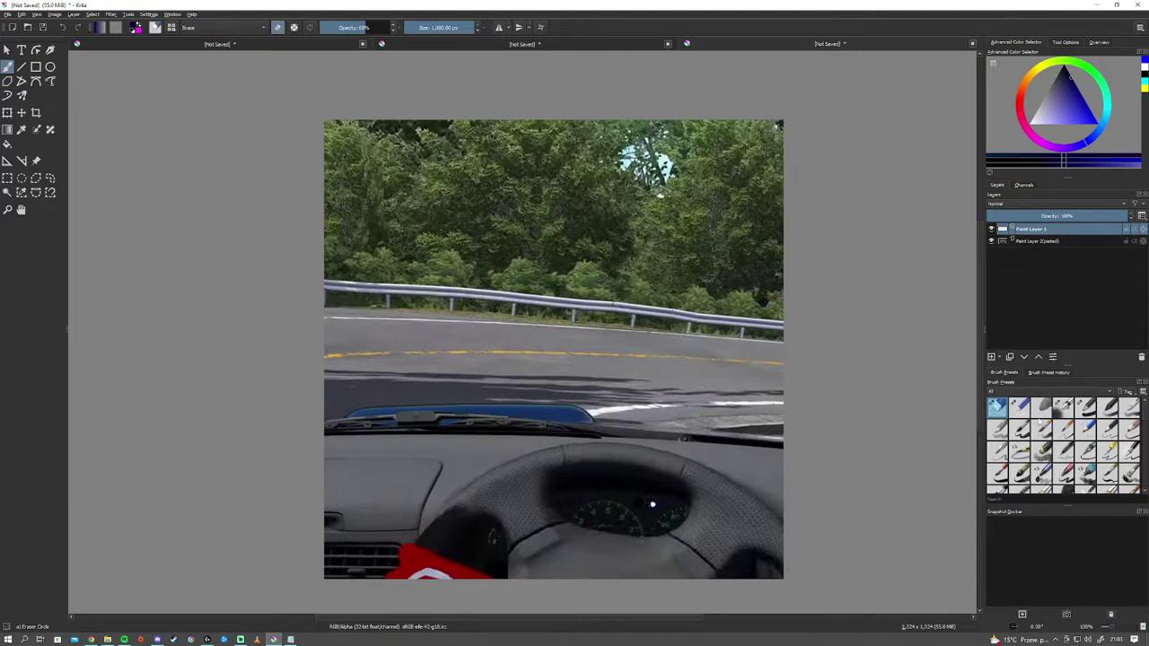
# Step: Darken the driving scene with broad dark blue strokes using the Basic-1 brush at 28% opacity and about 923 px
pyautogui.click(1063, 408)
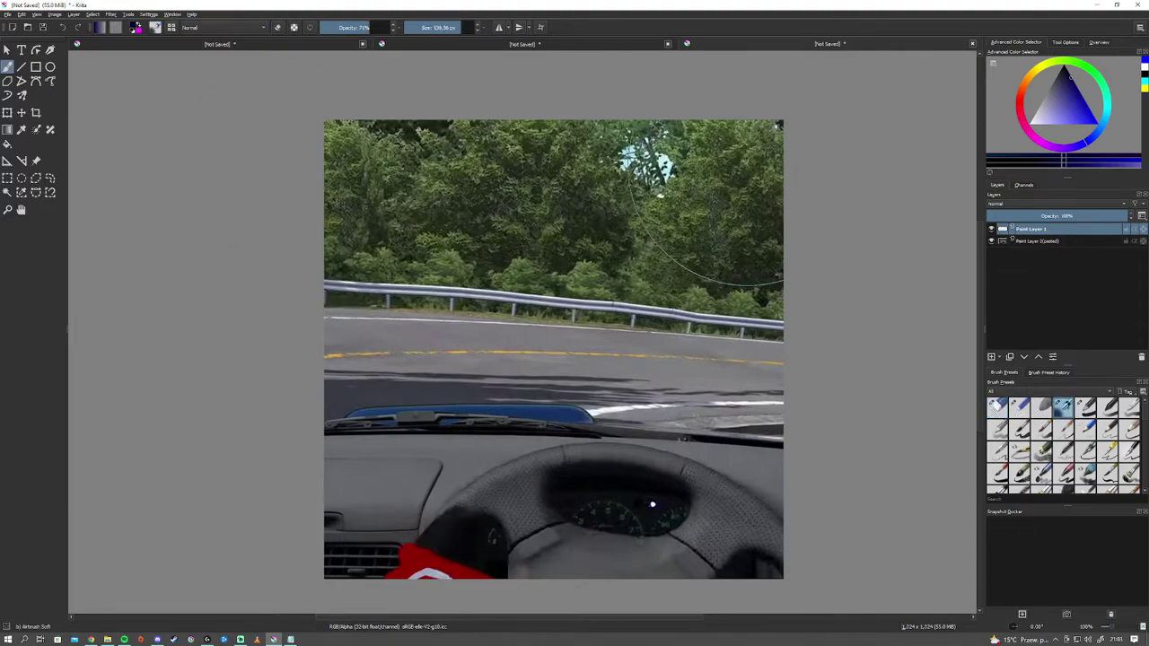
pyautogui.click(1086, 408)
pyautogui.moveTo(386, 269)
pyautogui.mouseDown()
pyautogui.moveTo(538, 341)
pyautogui.moveTo(655, 215)
pyautogui.mouseUp()
pyautogui.moveTo(736, 413); pyautogui.dragTo(386, 485)
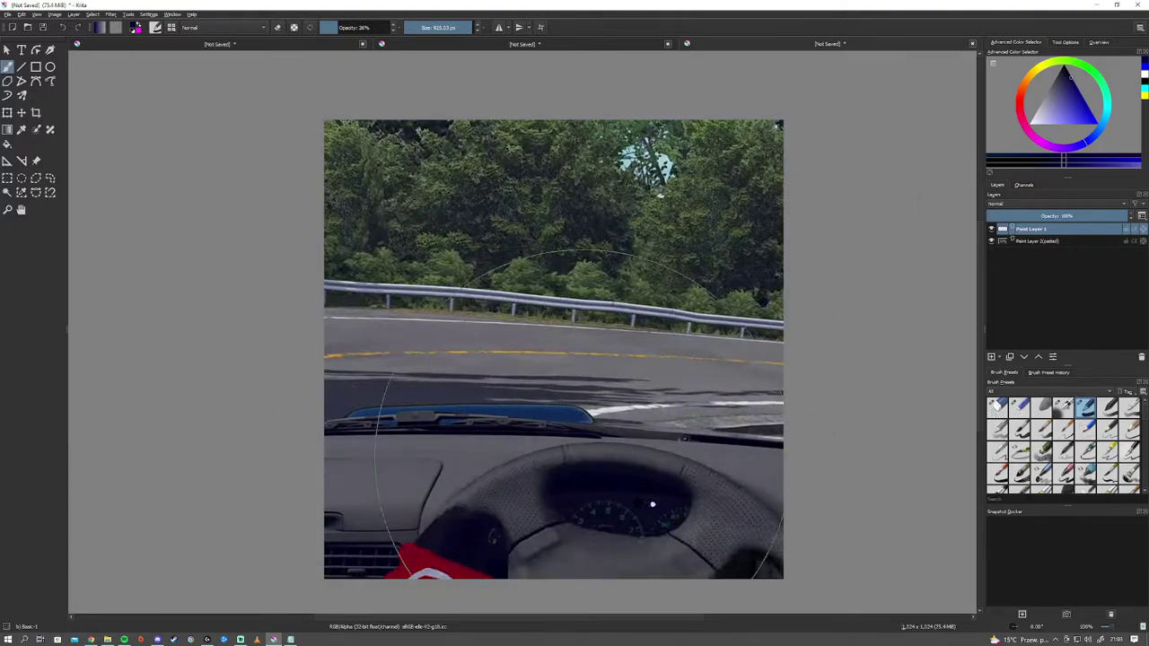
pyautogui.moveTo(799, 476)
pyautogui.mouseDown()
pyautogui.moveTo(794, 485)
pyautogui.moveTo(719, 377)
pyautogui.moveTo(431, 341)
pyautogui.moveTo(628, 242)
pyautogui.moveTo(710, 148)
pyautogui.mouseUp()
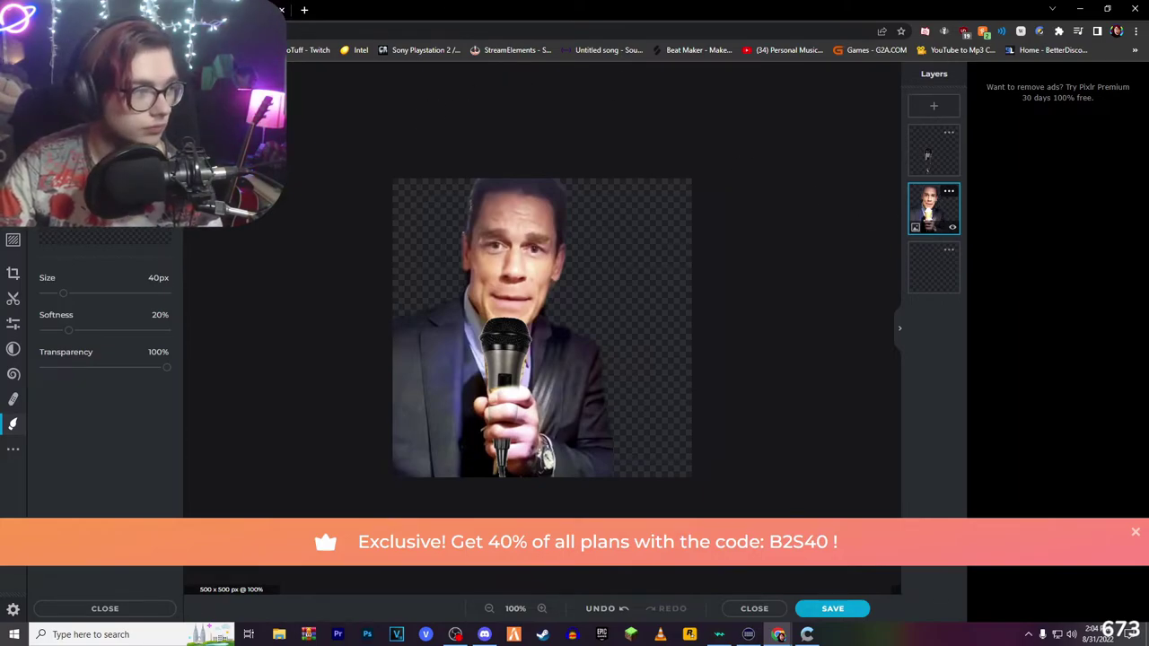
pyautogui.hotkey('ctrl', 'shift', 'Tab')
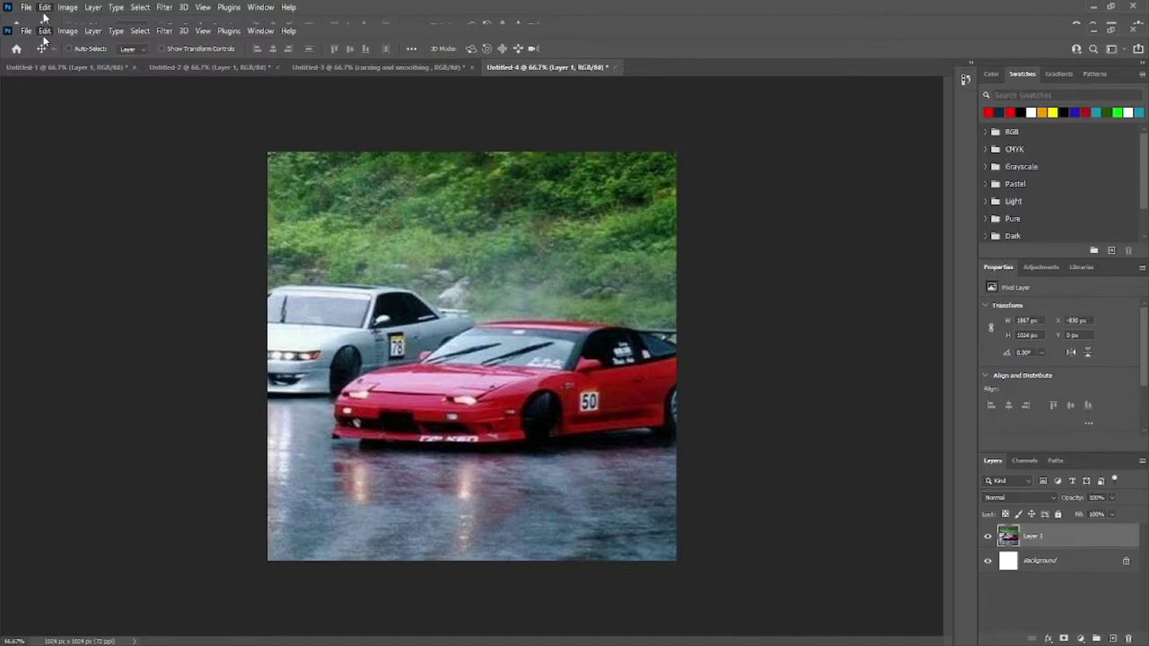
# Step: Try enlarging the drifting cars document to 1422 by 1422 px at 100 ppi, and undo the resize
pyautogui.press('h')
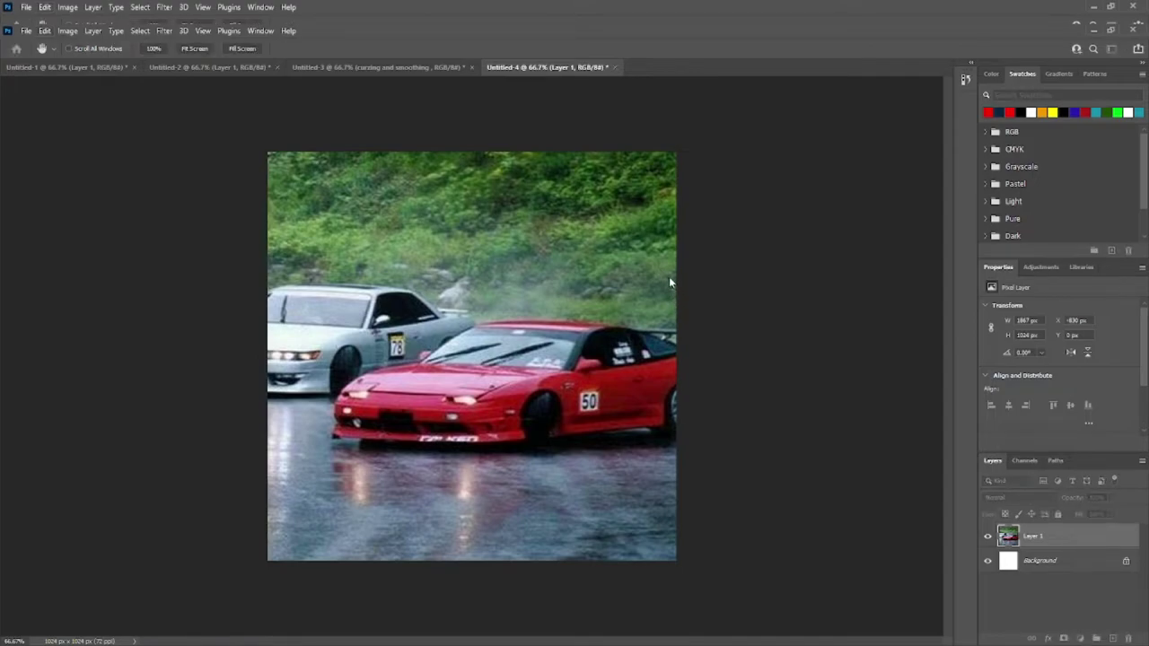
pyautogui.press('v')
pyautogui.hotkey('ctrl', '0')
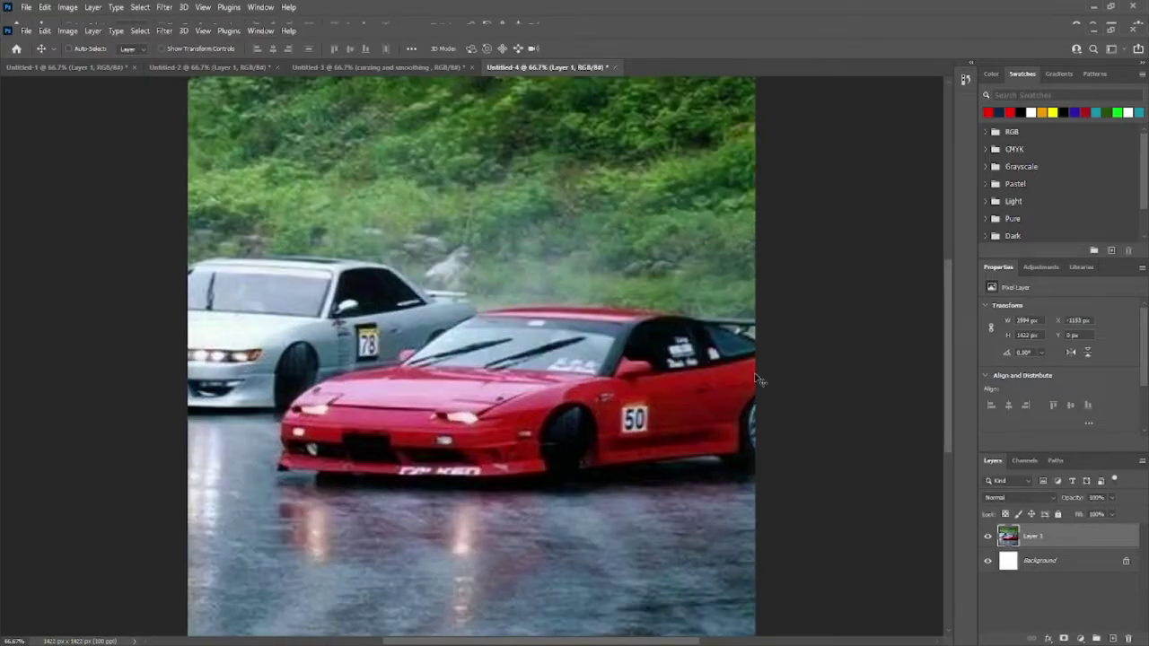
pyautogui.hotkey('ctrl', 'z')
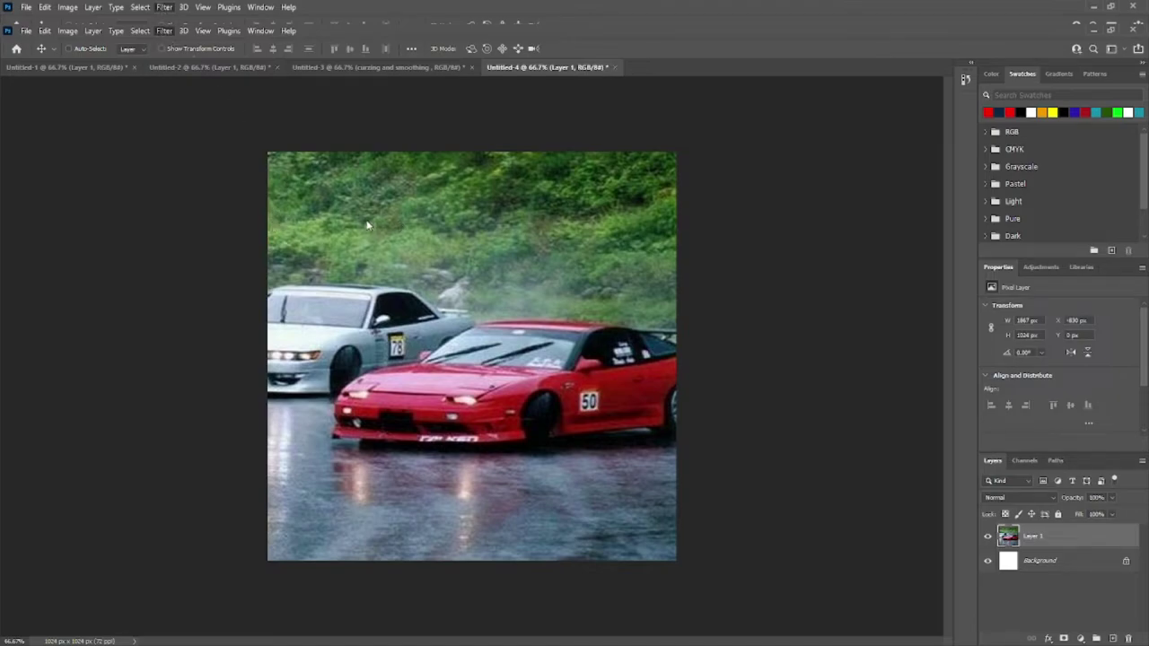
pyautogui.hotkey('ctrl', 'alt', 'f')
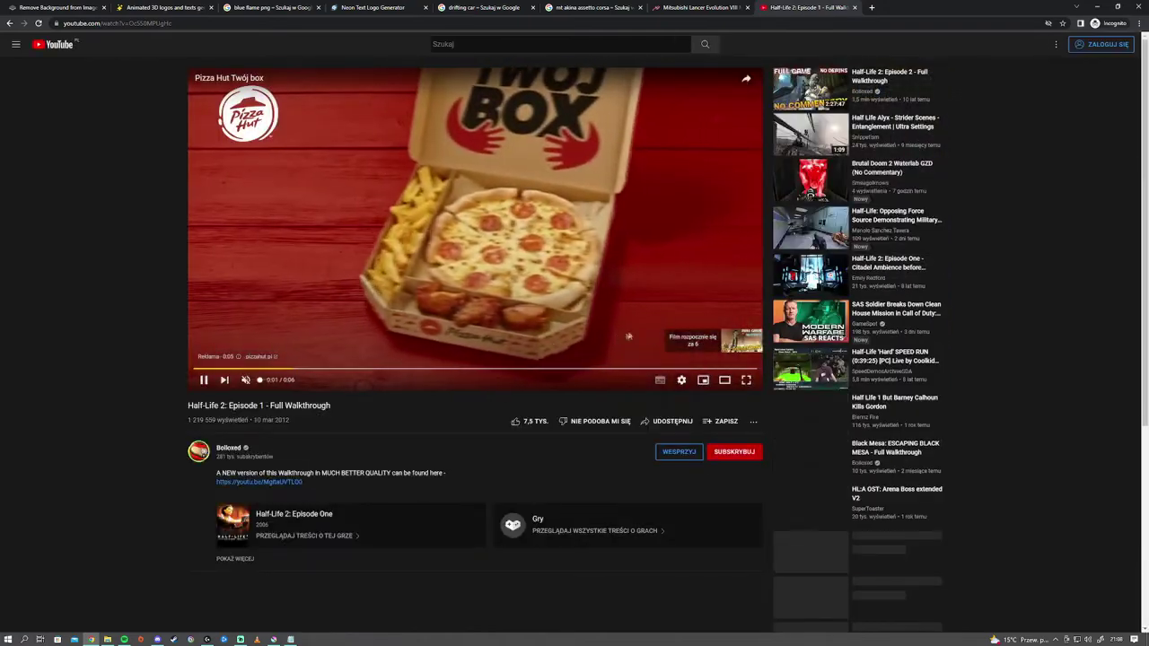
# Step: Return to the car smoke image results in the browser and search for "car tyre smoke"
pyautogui.click(696, 6)
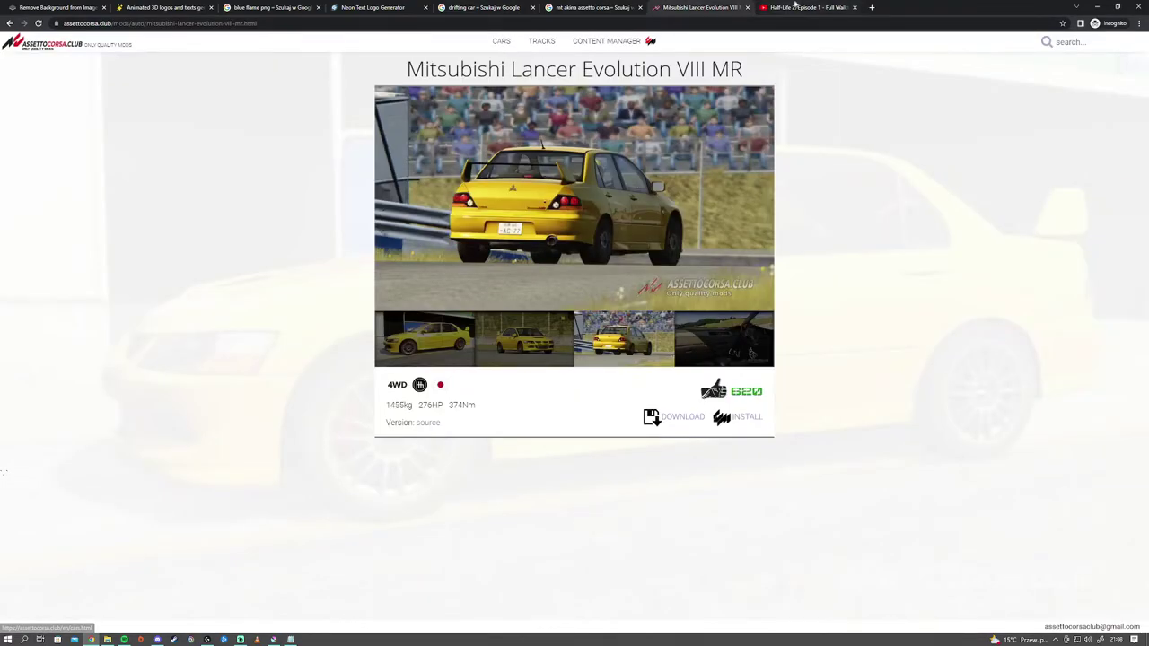
pyautogui.click(795, 7)
pyautogui.click(485, 7)
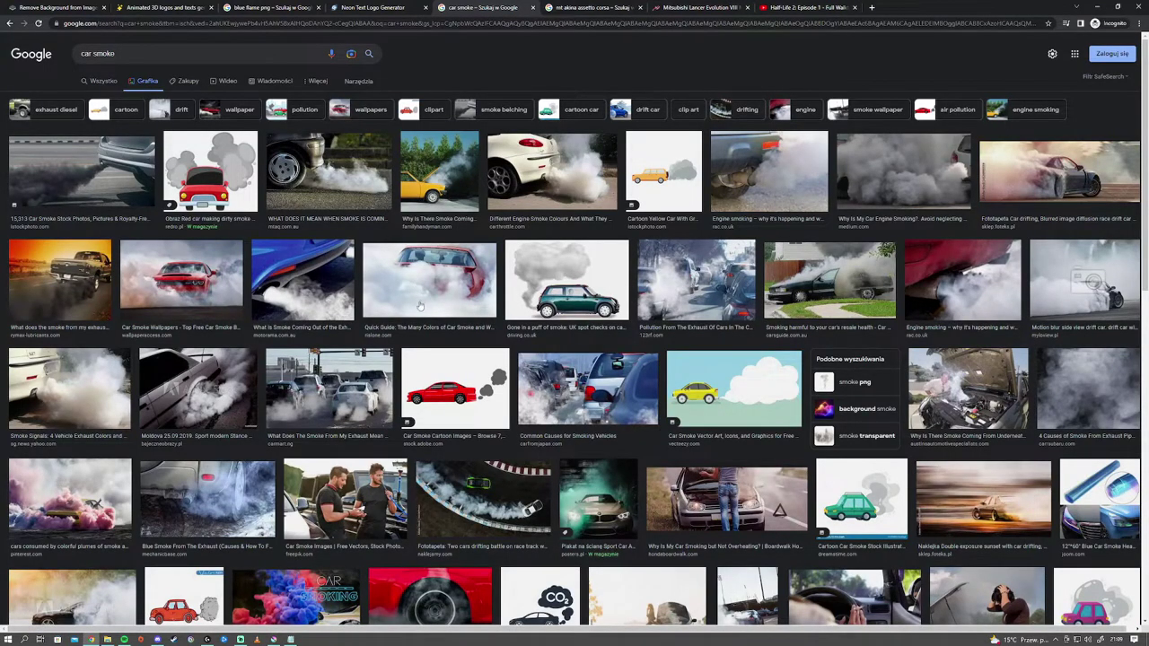
pyautogui.scroll(-3, 372, 314)
pyautogui.scroll(3, 372, 315)
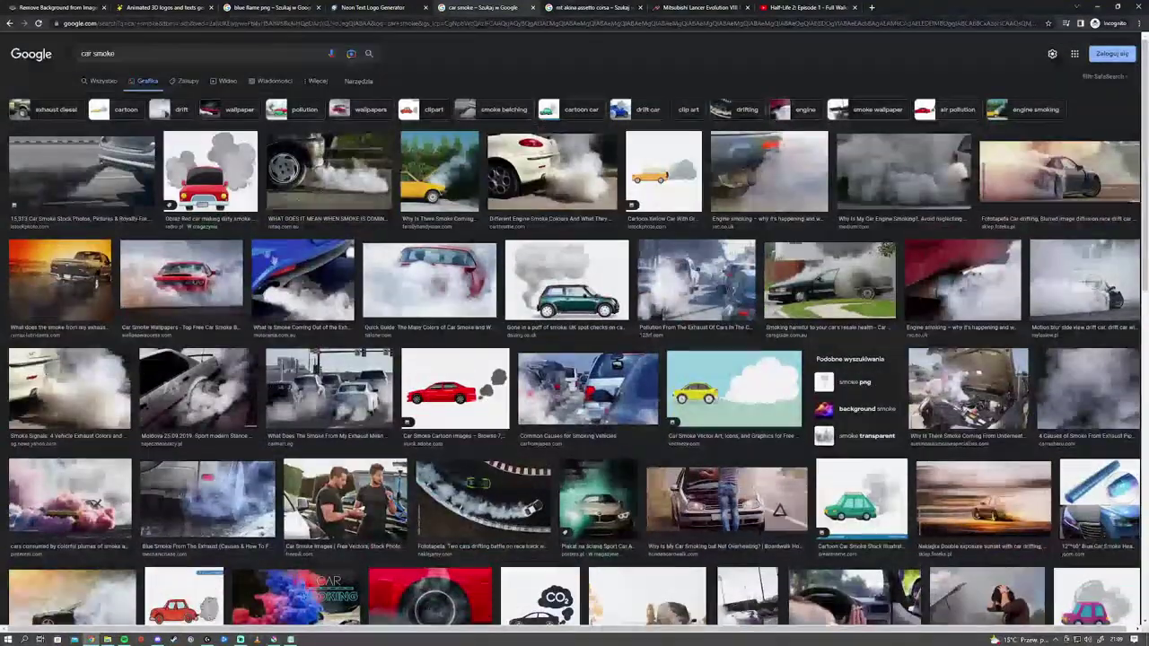
pyautogui.write('tyre')
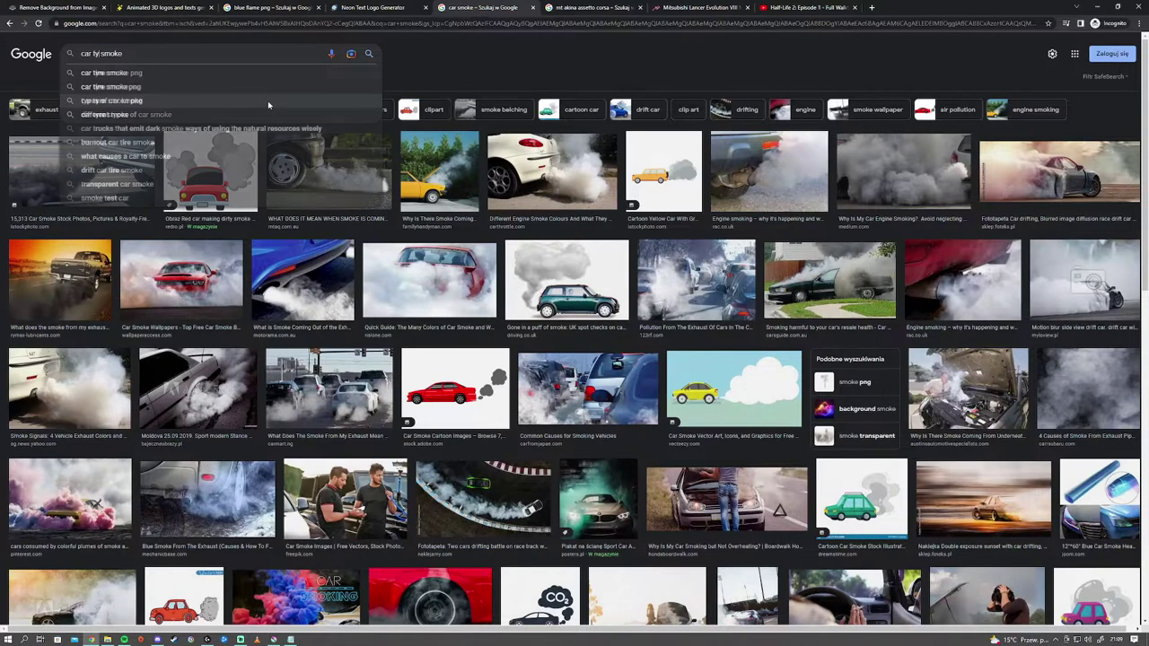
pyautogui.press('Return')
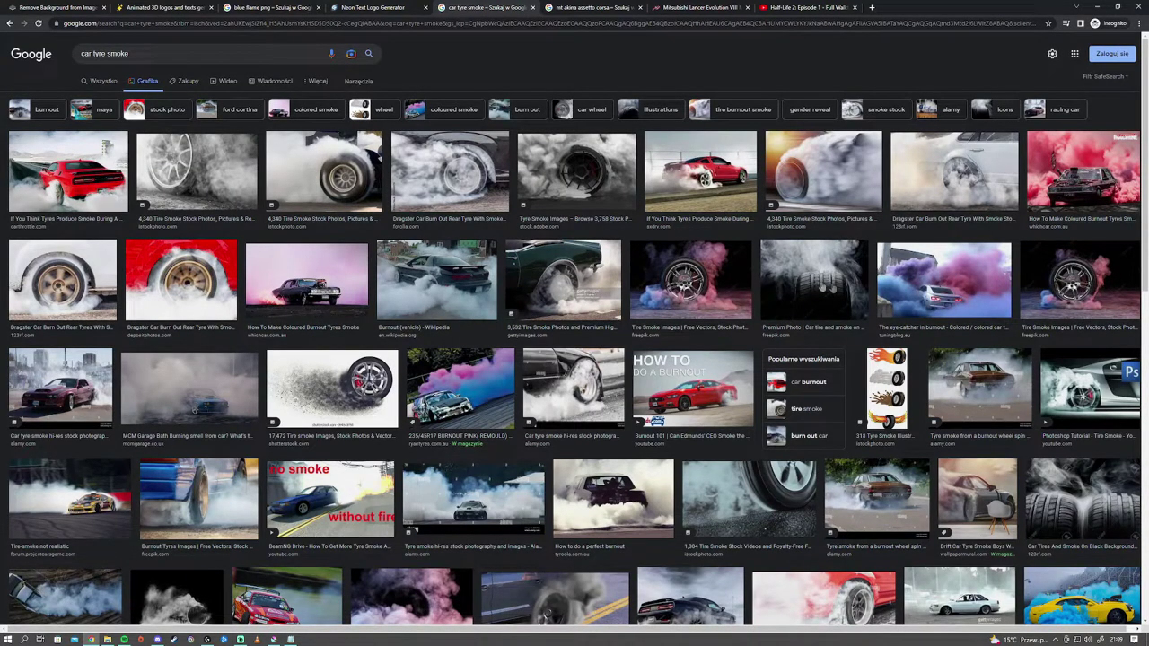
# Step: Look through the tyre smoke pictures and broaden the image search to "smoke"
pyautogui.scroll(-3, 844, 281)
pyautogui.scroll(-3, 838, 406)
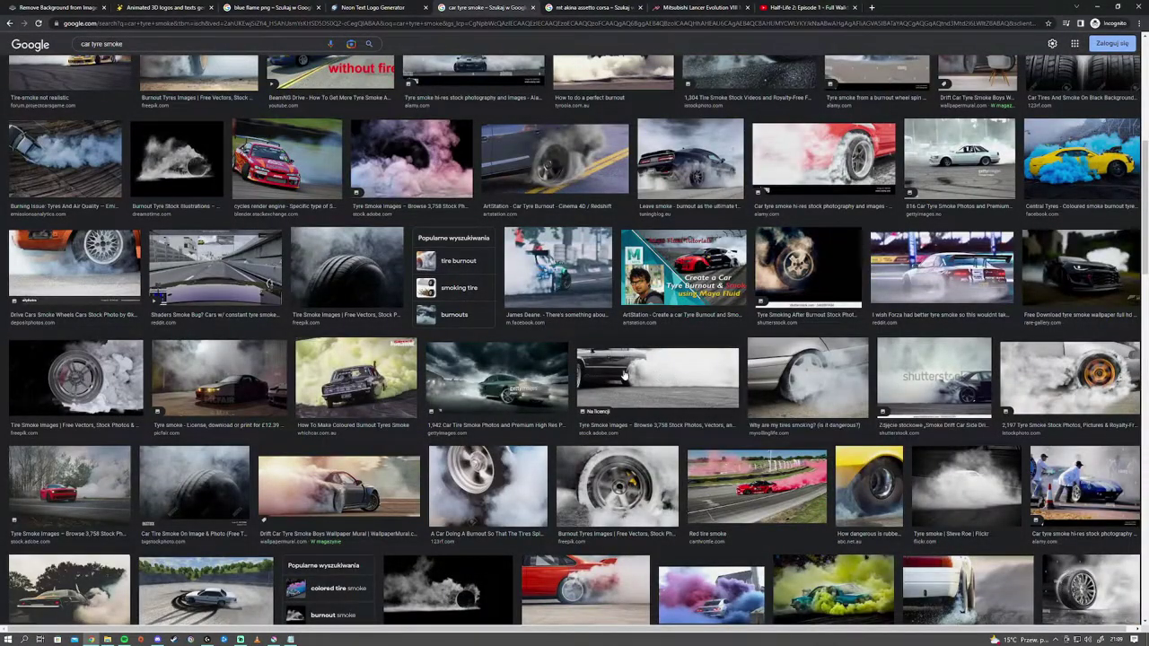
pyautogui.scroll(3, 606, 389)
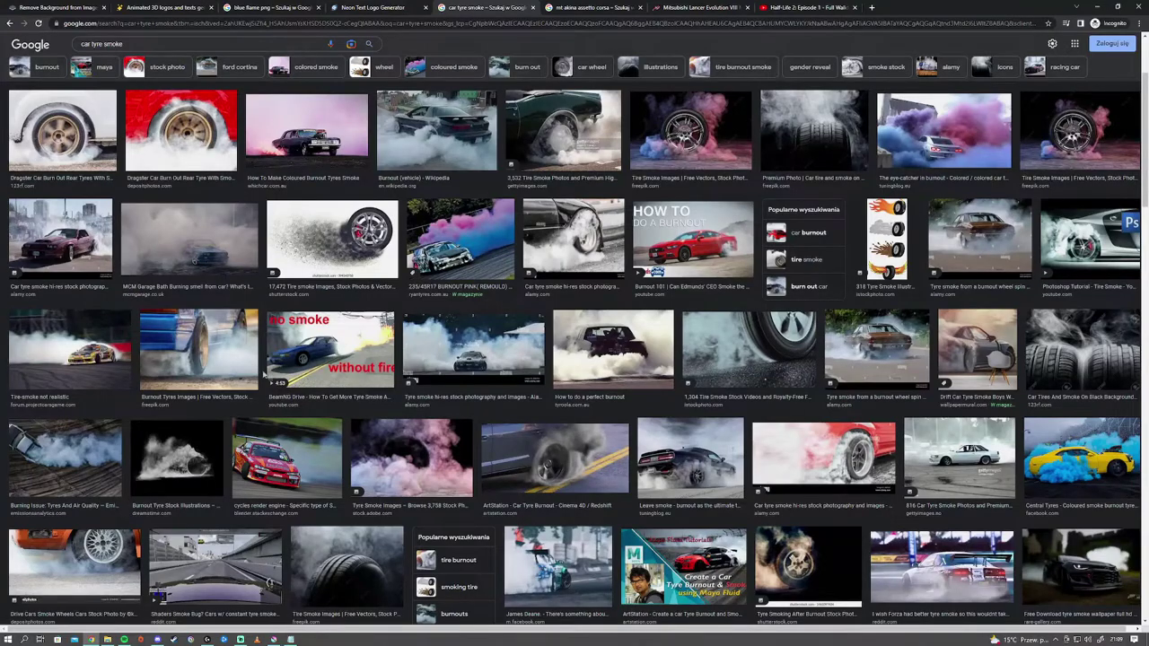
pyautogui.scroll(2, 220, 364)
pyautogui.scroll(-2, 285, 395)
pyautogui.scroll(2, 285, 396)
pyautogui.click(105, 53)
pyautogui.moveTo(105, 54); pyautogui.dragTo(81, 54)
pyautogui.press('BackSpace')
pyautogui.click(305, 102)
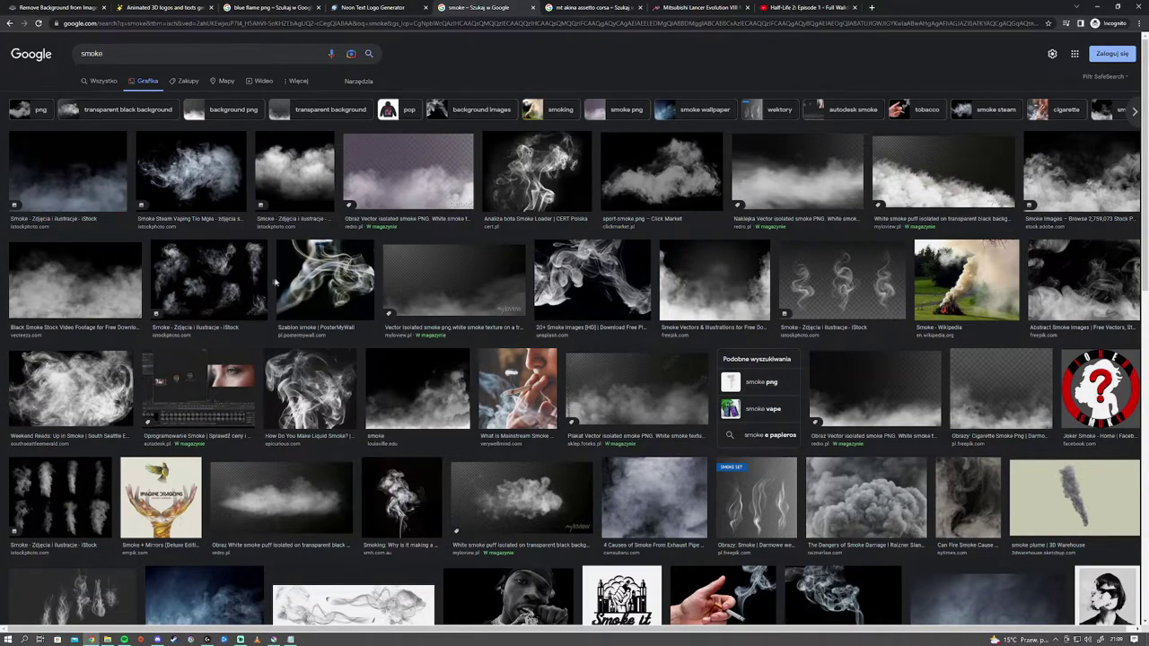
# Step: Copy the picture of white smoke puffs on a transparent black background and paste it into the background removal site
pyautogui.click(941, 179)
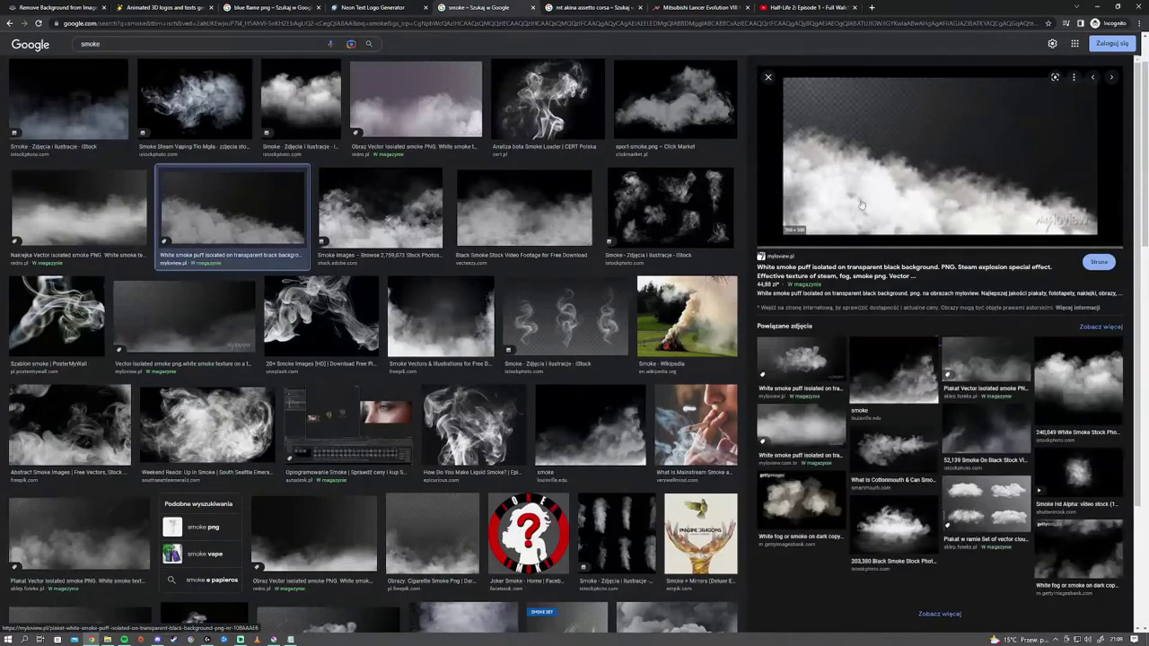
pyautogui.rightClick(889, 169)
pyautogui.click(844, 125)
pyautogui.click(839, 120)
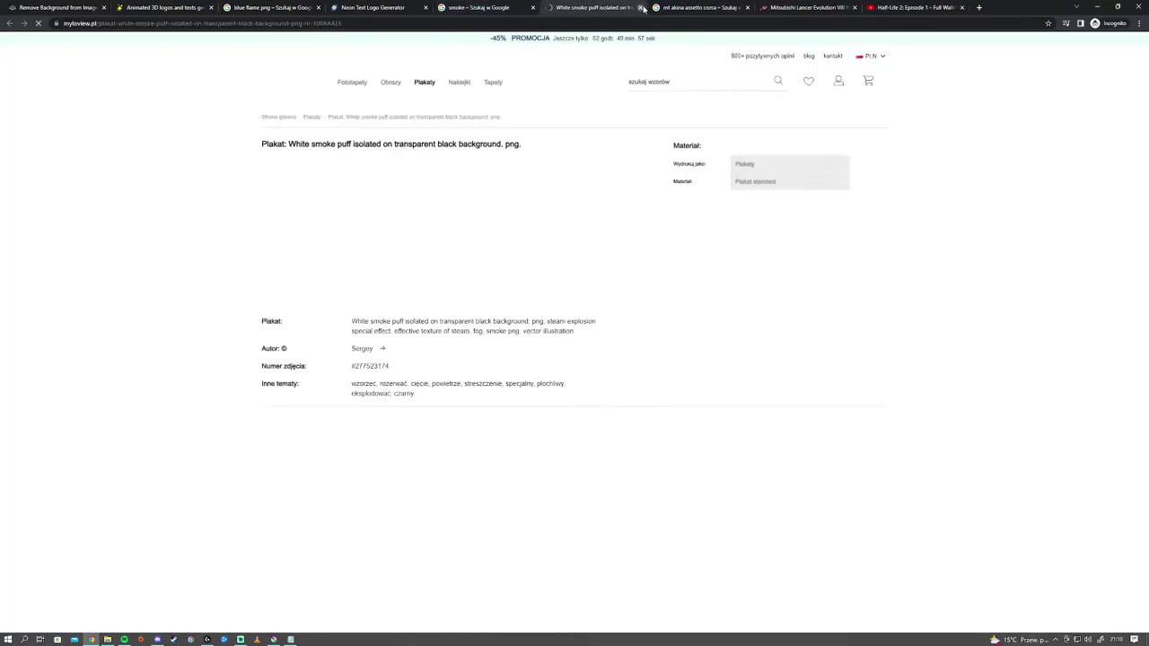
pyautogui.click(641, 8)
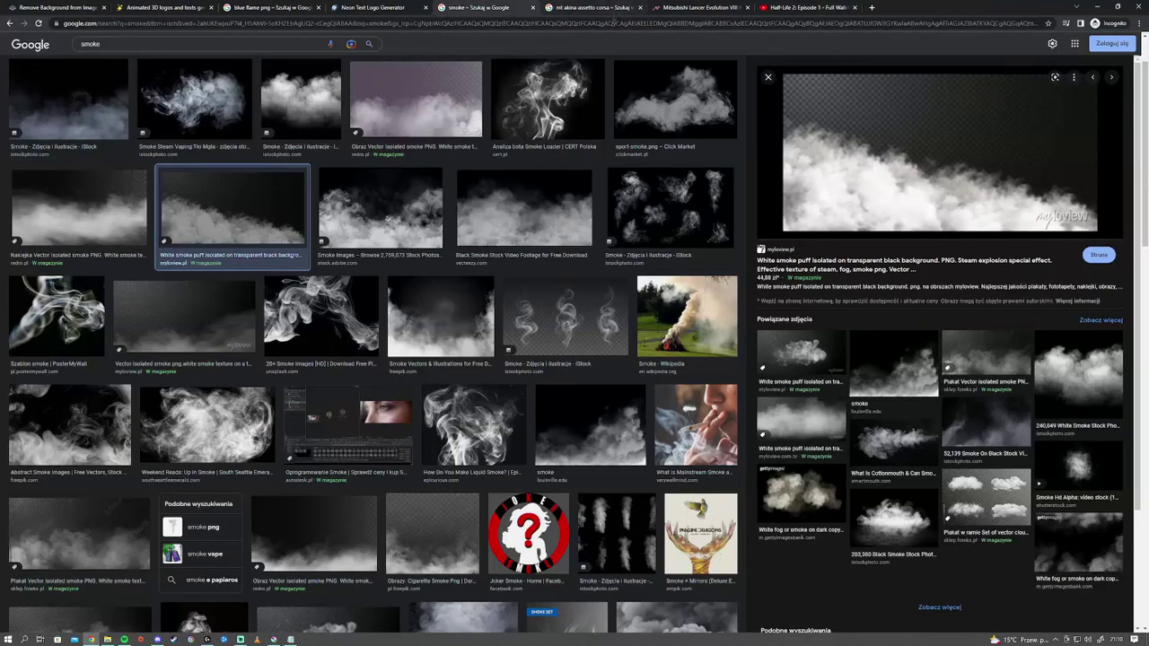
pyautogui.rightClick(872, 166)
pyautogui.click(906, 267)
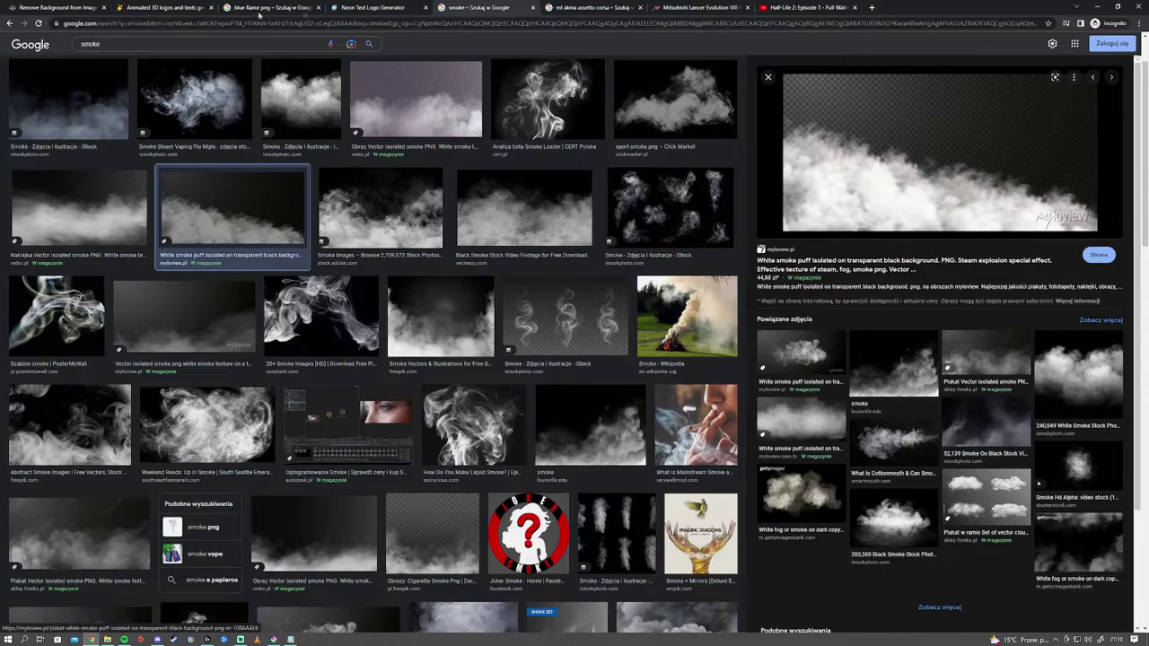
pyautogui.hotkey('ctrl', '1')
pyautogui.hotkey('ctrl', 'v')
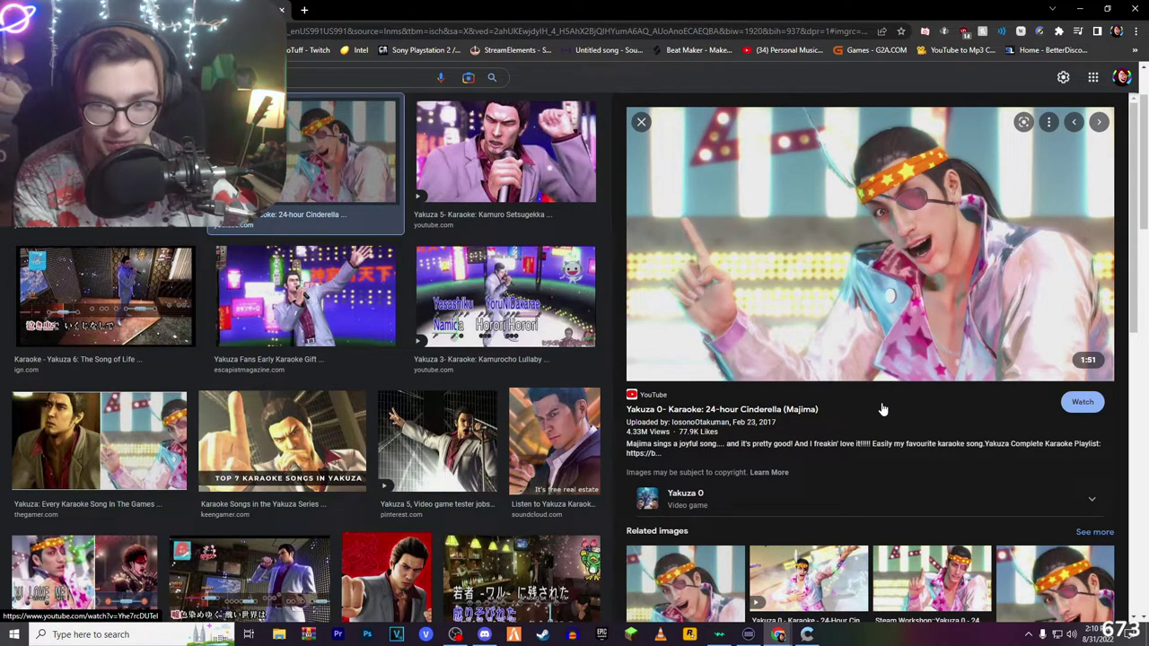
# Step: Capture the Yakuza 0 karaoke picture of the singer with the eyepatch as a screenshot and return to the Pixlr cover
pyautogui.press('super+shift+s')
pyautogui.moveTo(693, 136); pyautogui.dragTo(1094, 348)
pyautogui.hotkey('ctrl', 'Tab')
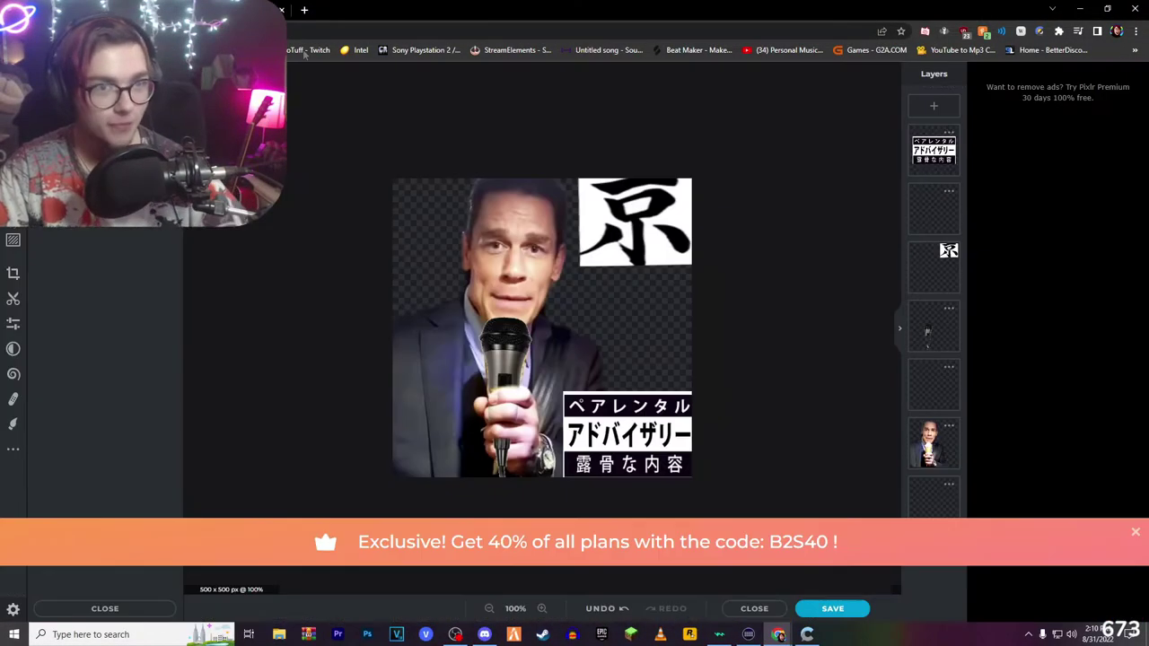
# Step: Add a layer beneath the microphone layer, paste the captured karaoke picture into the cover and move it to the right
pyautogui.click(934, 106)
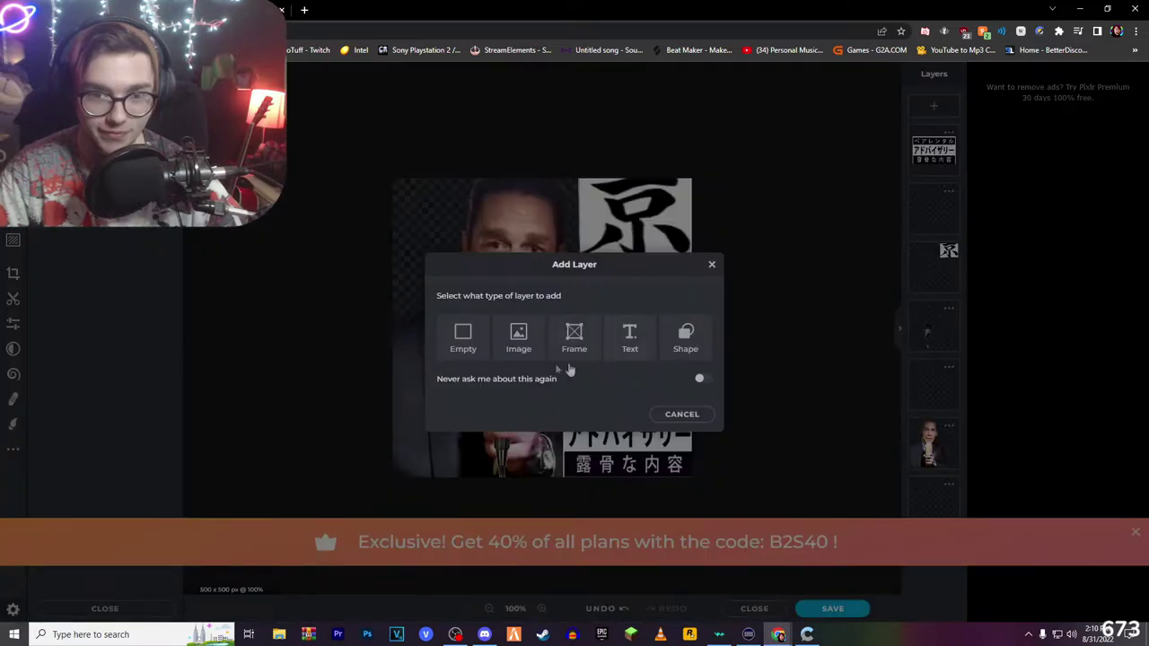
pyautogui.click(521, 337)
pyautogui.moveTo(943, 166); pyautogui.dragTo(936, 403)
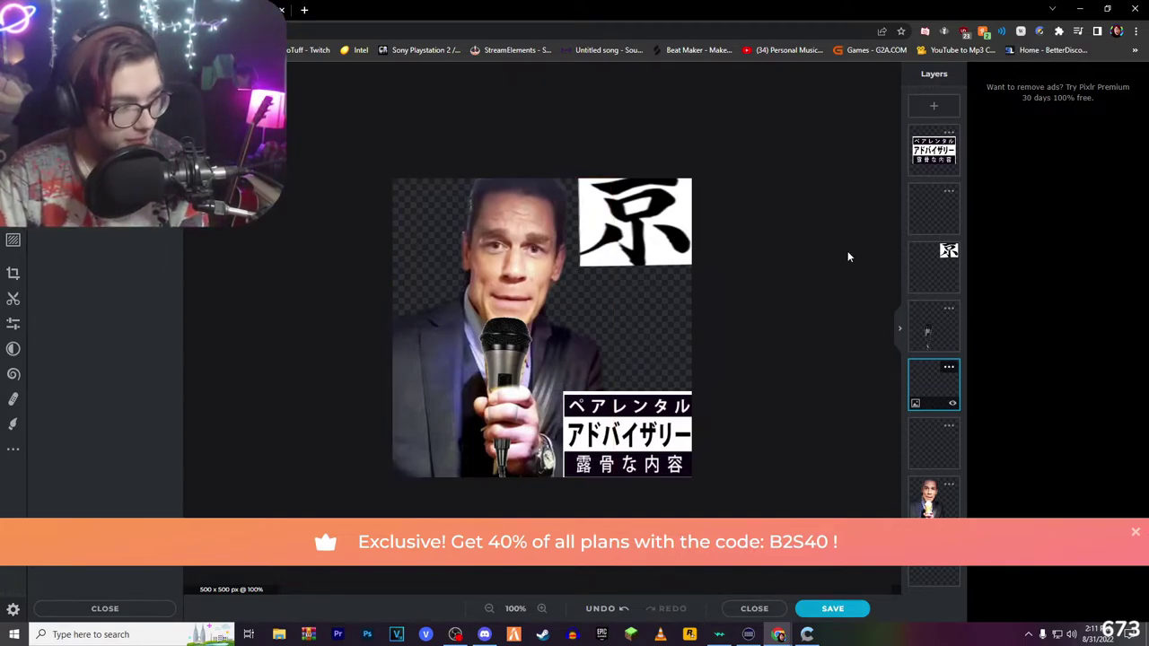
pyautogui.hotkey('ctrl', 'v')
pyautogui.moveTo(690, 358); pyautogui.dragTo(806, 321)
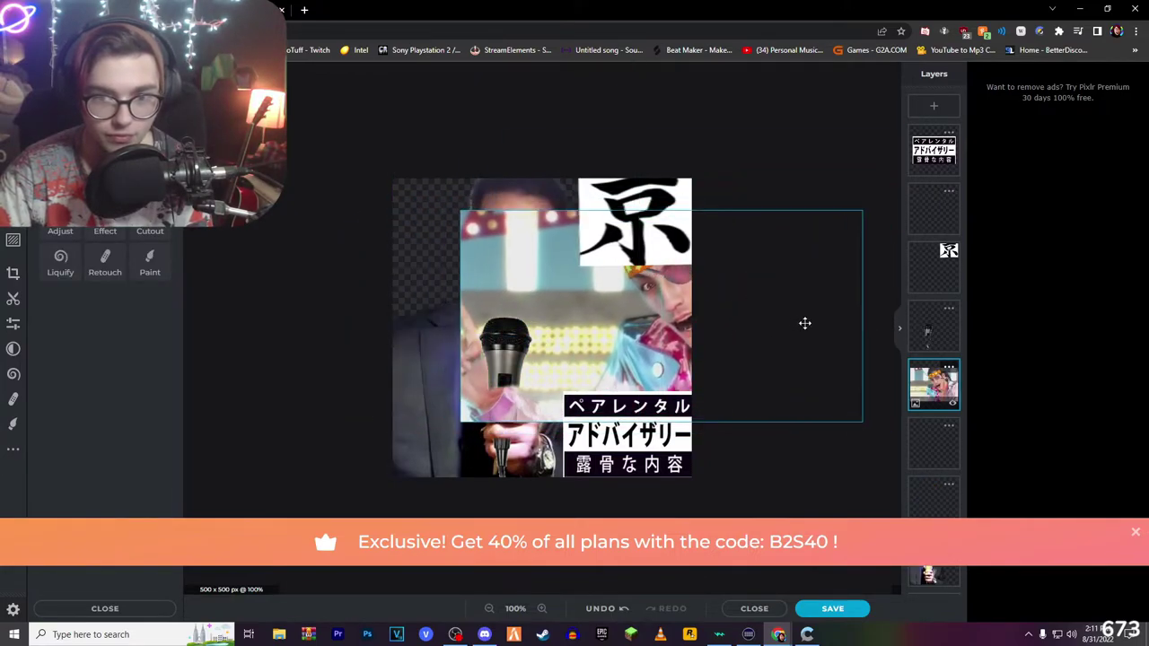
# Step: Move the karaoke picture behind the man's portrait, paste the car show photo and place it beneath the karaoke layer
pyautogui.moveTo(927, 386); pyautogui.dragTo(934, 579)
pyautogui.hotkey('ctrl', 'v')
pyautogui.moveTo(933, 327); pyautogui.dragTo(936, 510)
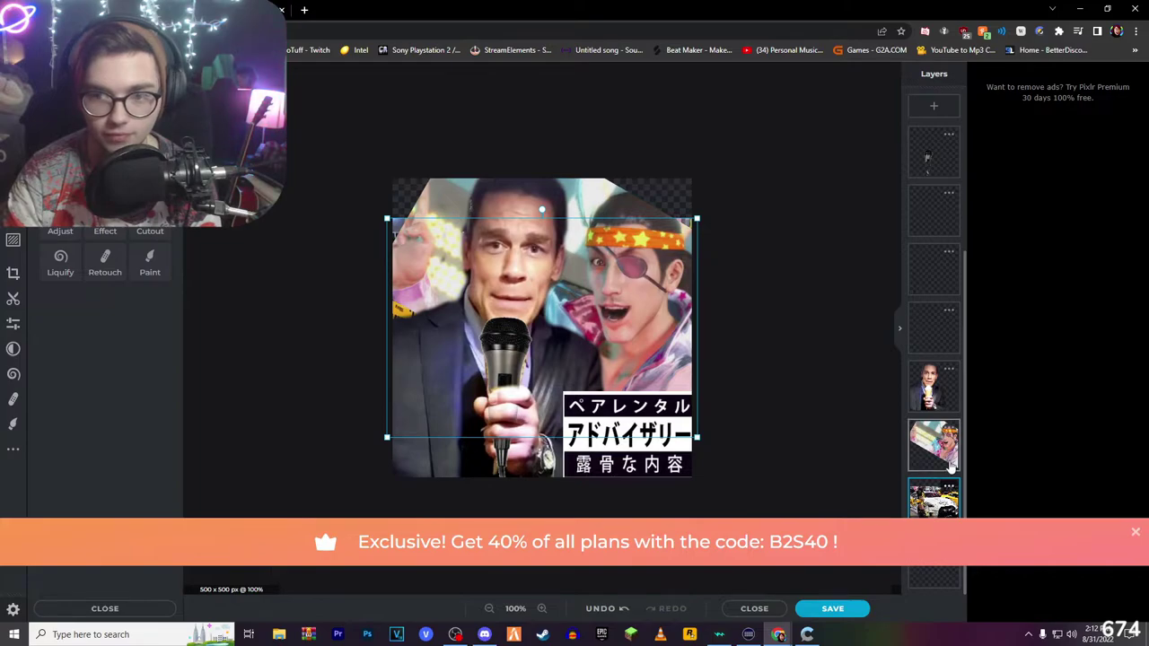
# Step: Hide the karaoke picture's layer to check the car show photo behind it, and show the layer again
pyautogui.click(934, 445)
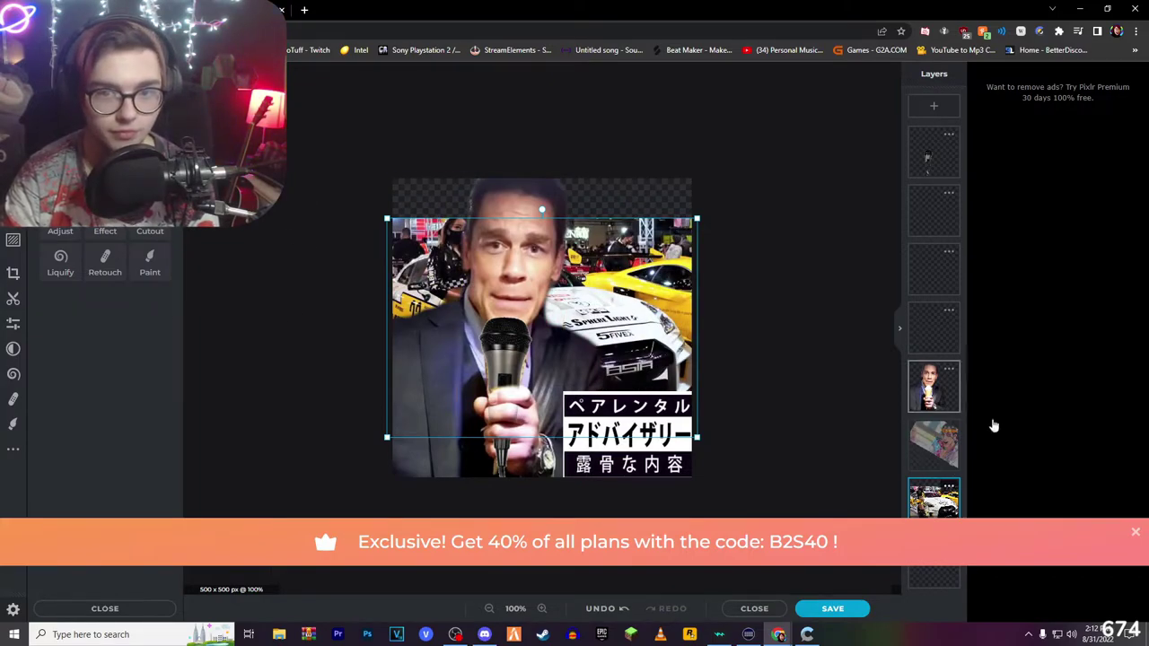
pyautogui.click(935, 444)
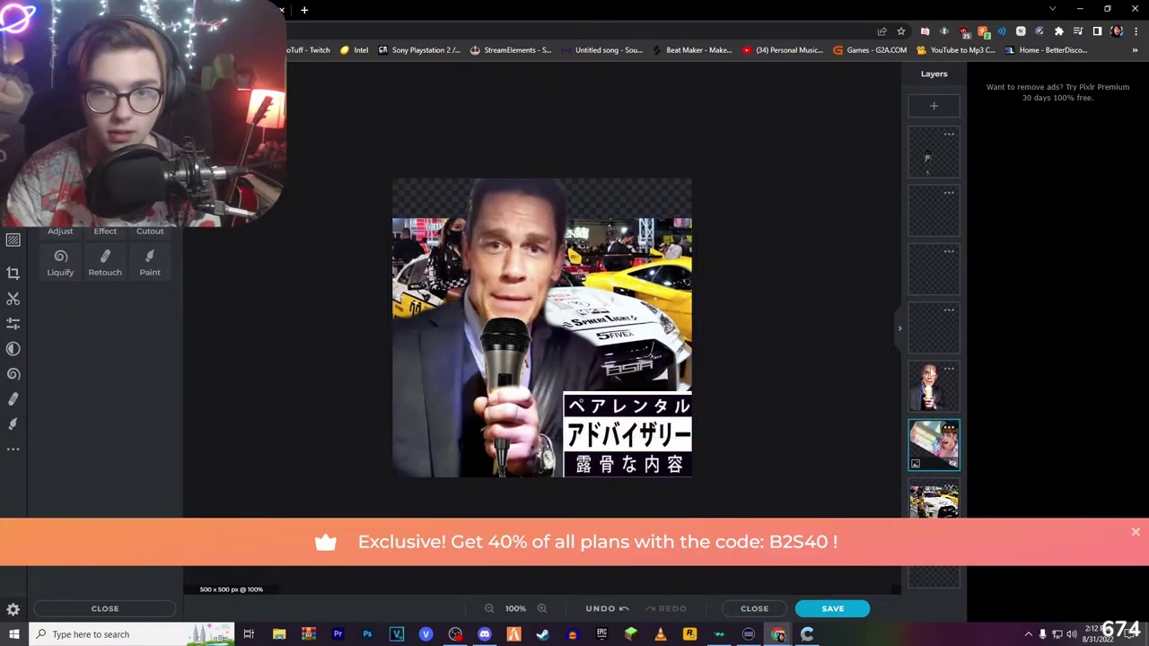
pyautogui.click(953, 465)
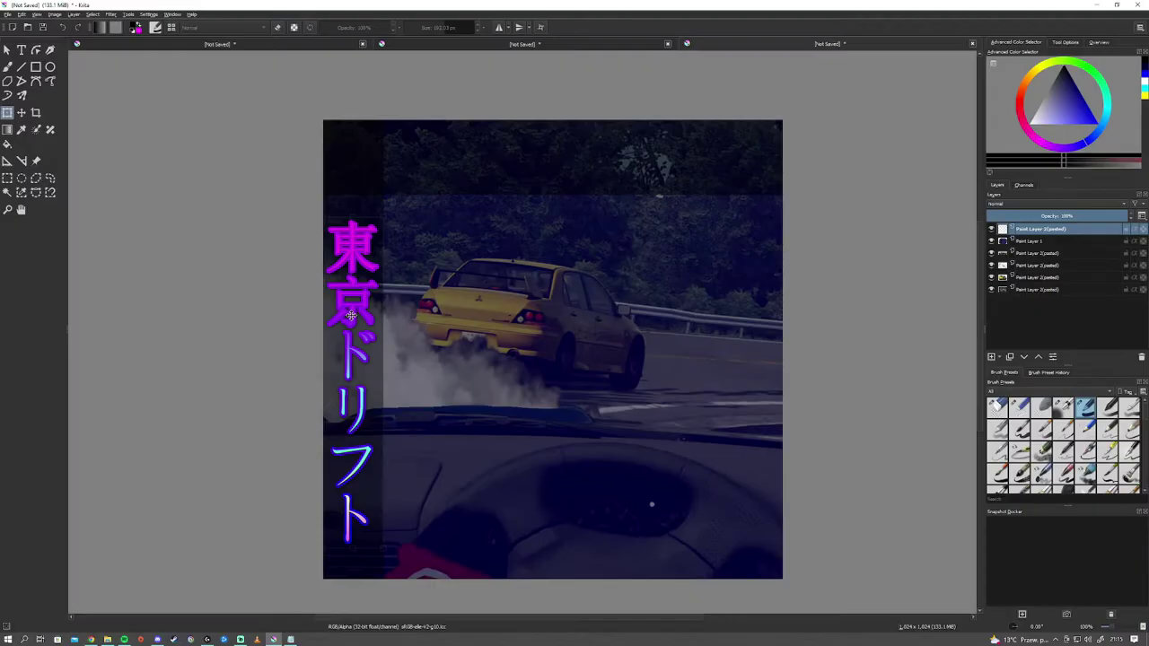
# Step: Start transforming the vertical neon Japanese title on the Krita cover, and switch to the web browser
pyautogui.hotkey('ctrl', 't')
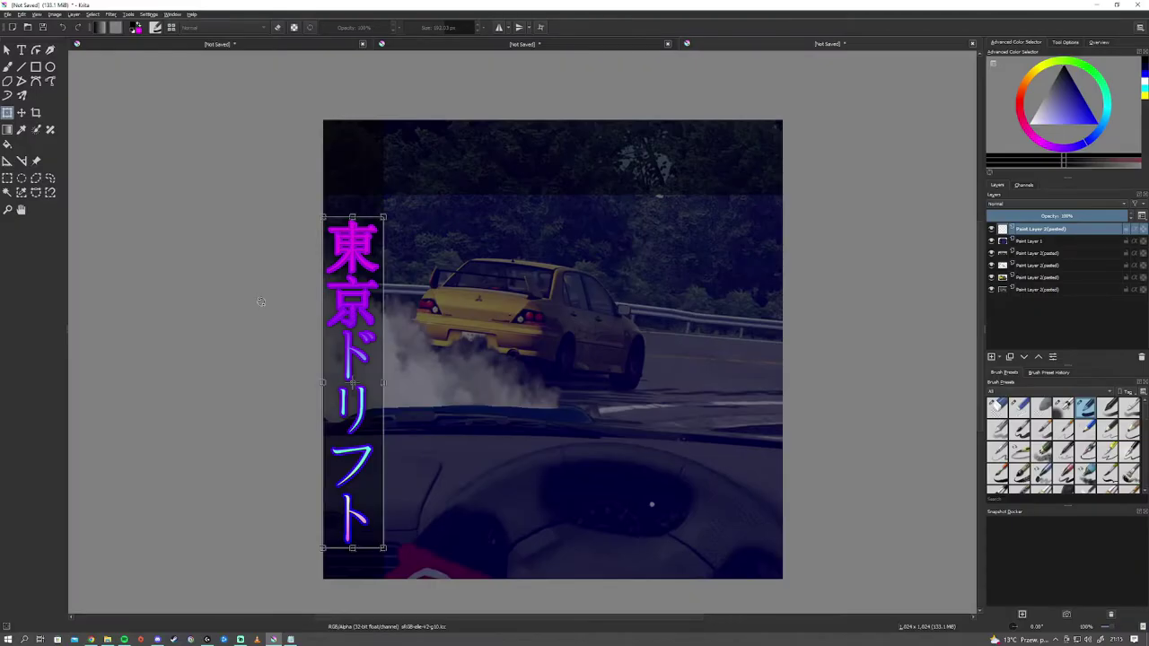
pyautogui.click(91, 639)
pyautogui.moveTo(499, 42)
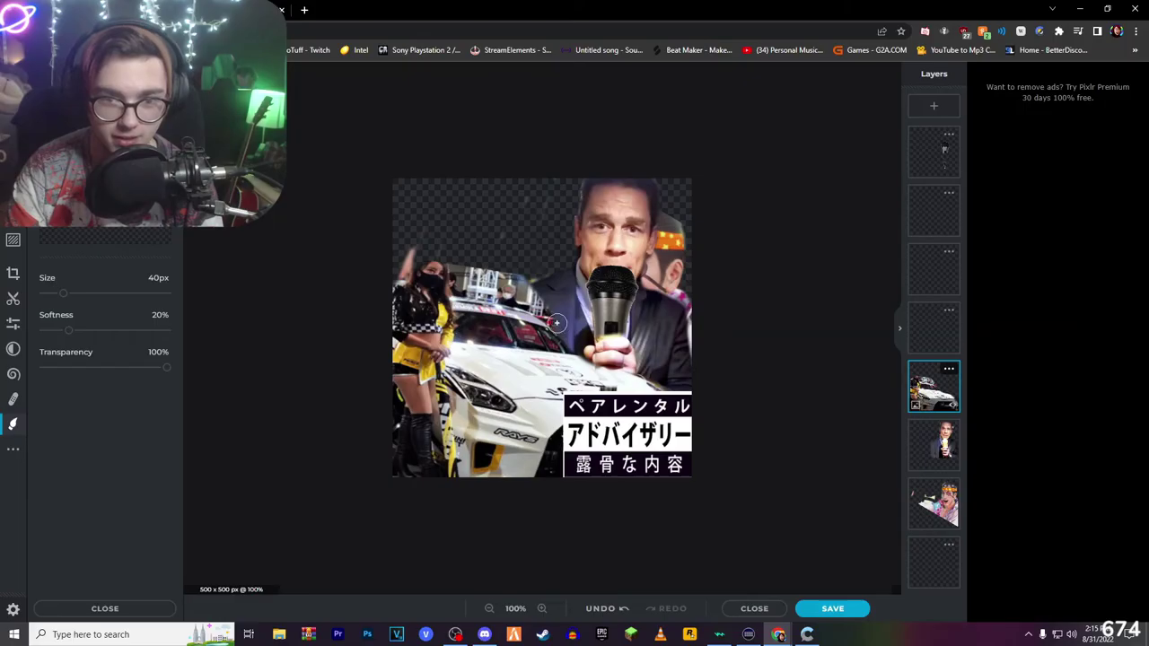
# Step: Erase background above the white car in the Pixlr cover, and give the car layer a pink fill with an adjusted amount
pyautogui.moveTo(466, 303)
pyautogui.mouseDown()
pyautogui.moveTo(454, 266)
pyautogui.moveTo(550, 282)
pyautogui.mouseUp()
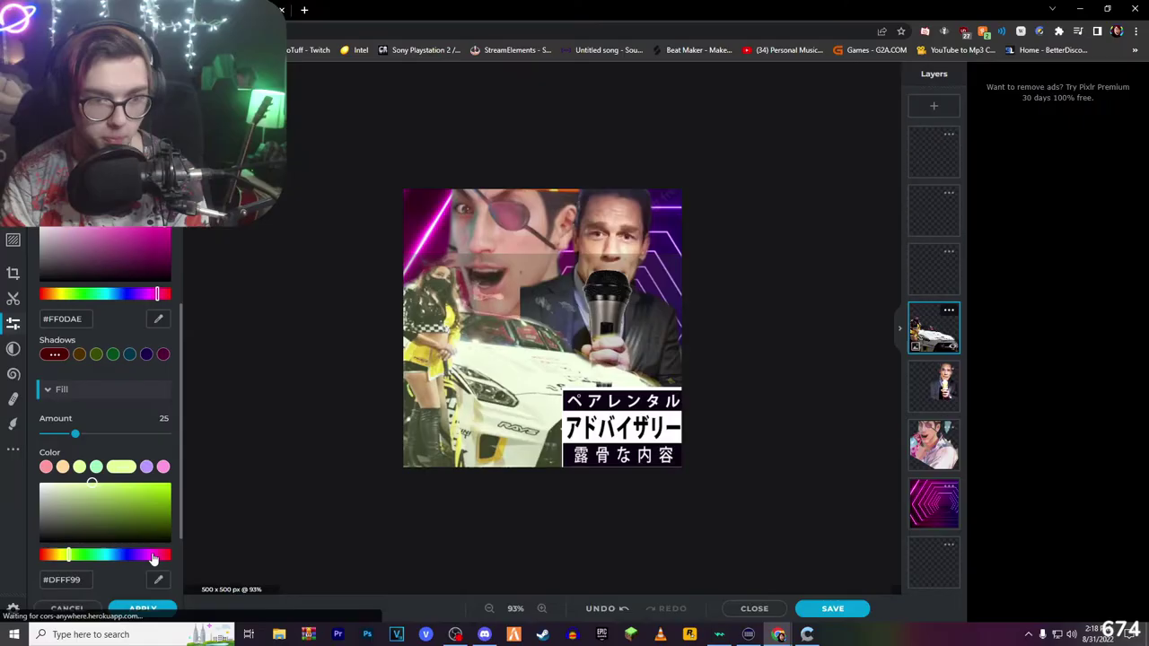
pyautogui.click(149, 555)
pyautogui.click(123, 484)
pyautogui.moveTo(75, 434); pyautogui.dragTo(40, 435)
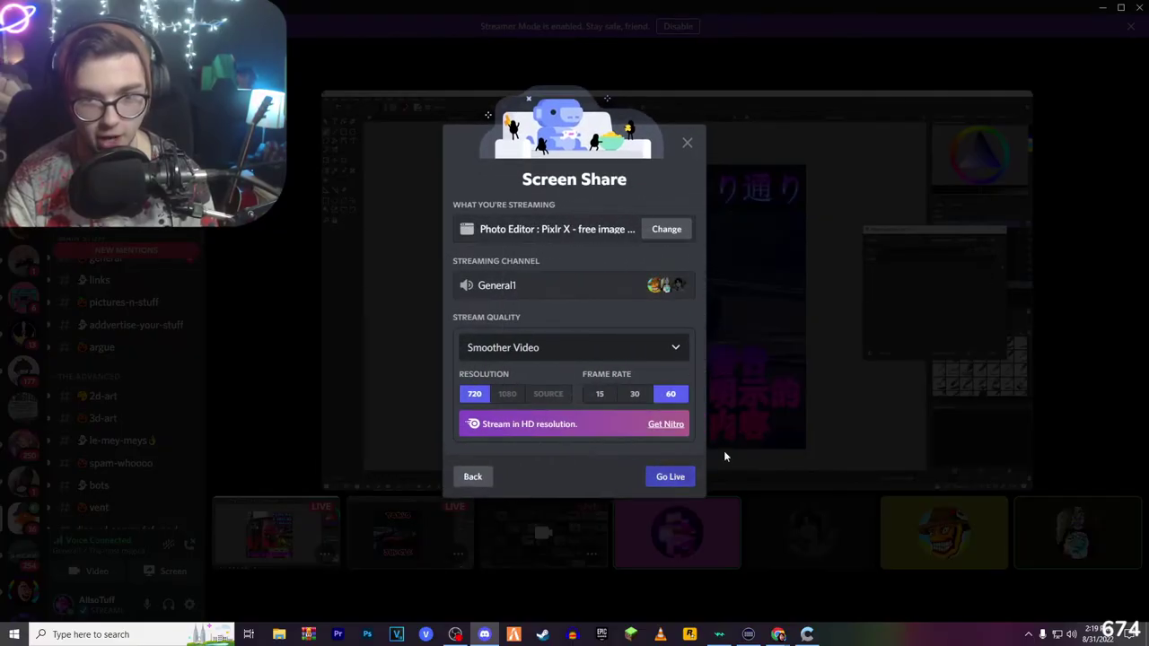
# Step: Share the Pixlr window in Discord's General1 voice channel at 720p and 60 fps, and view the call's participants
pyautogui.click(664, 475)
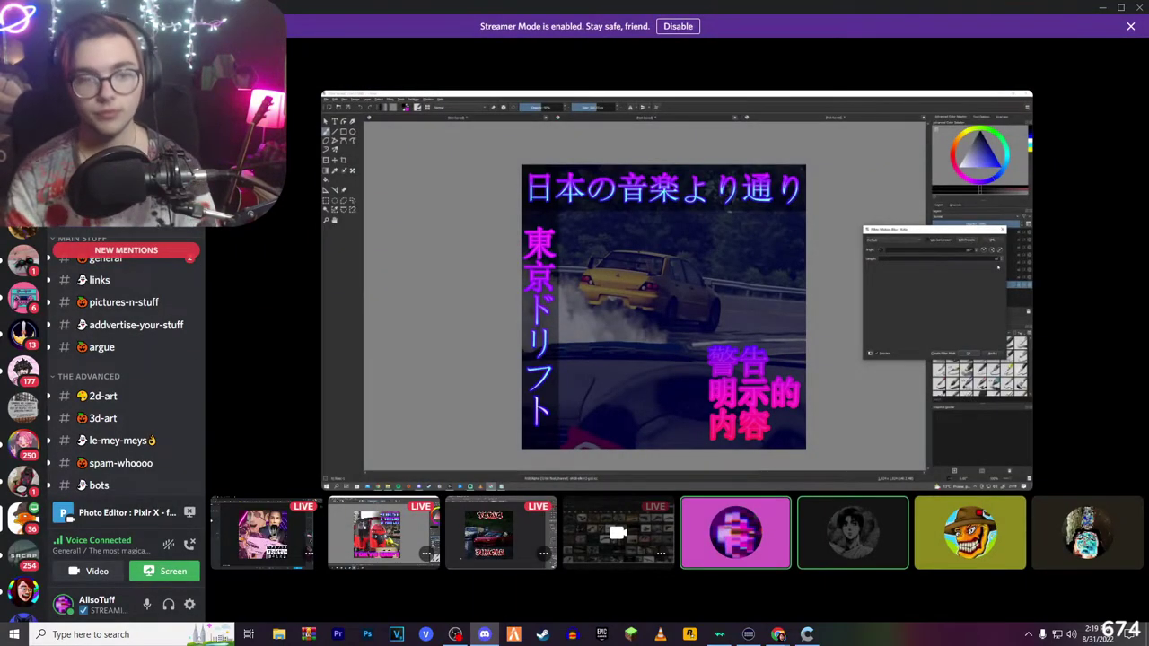
pyautogui.click(732, 535)
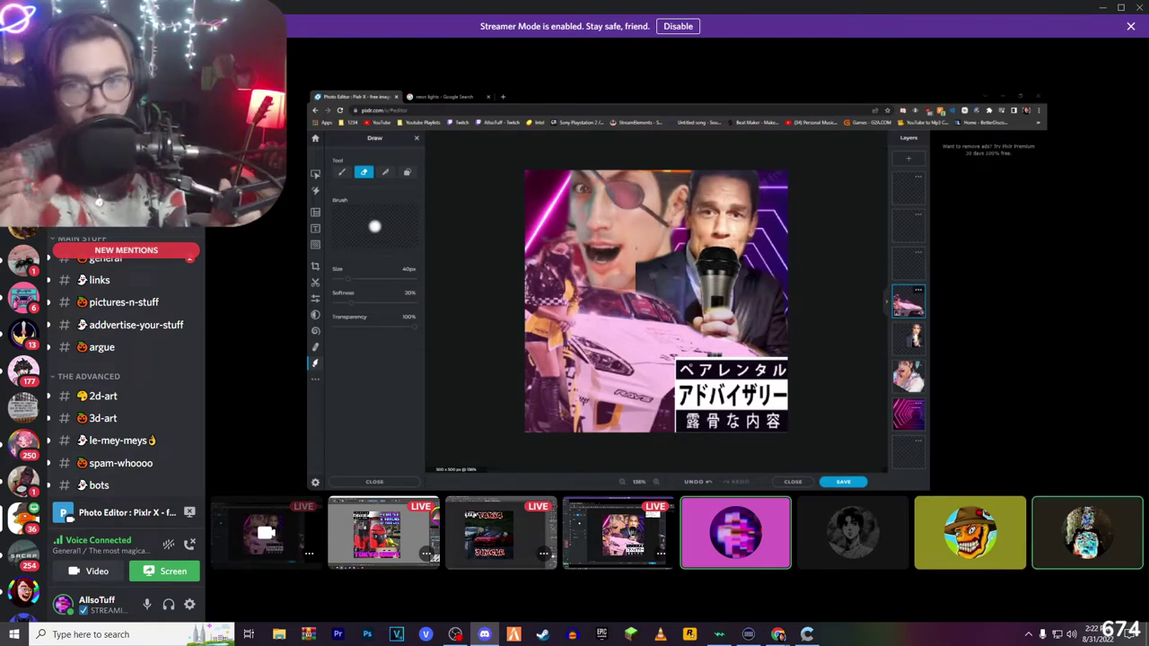
# Step: Inspect the finished pink car cover in the Pixlr window and return to the Discord call
pyautogui.moveTo(651, 182)
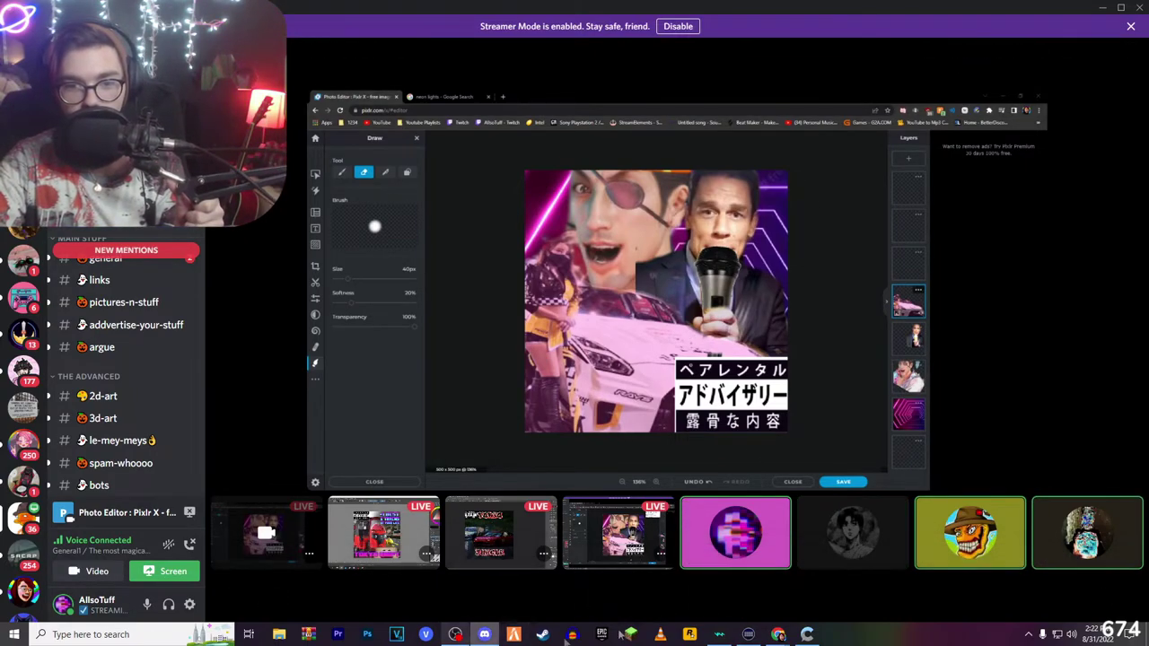
pyautogui.moveTo(774, 638)
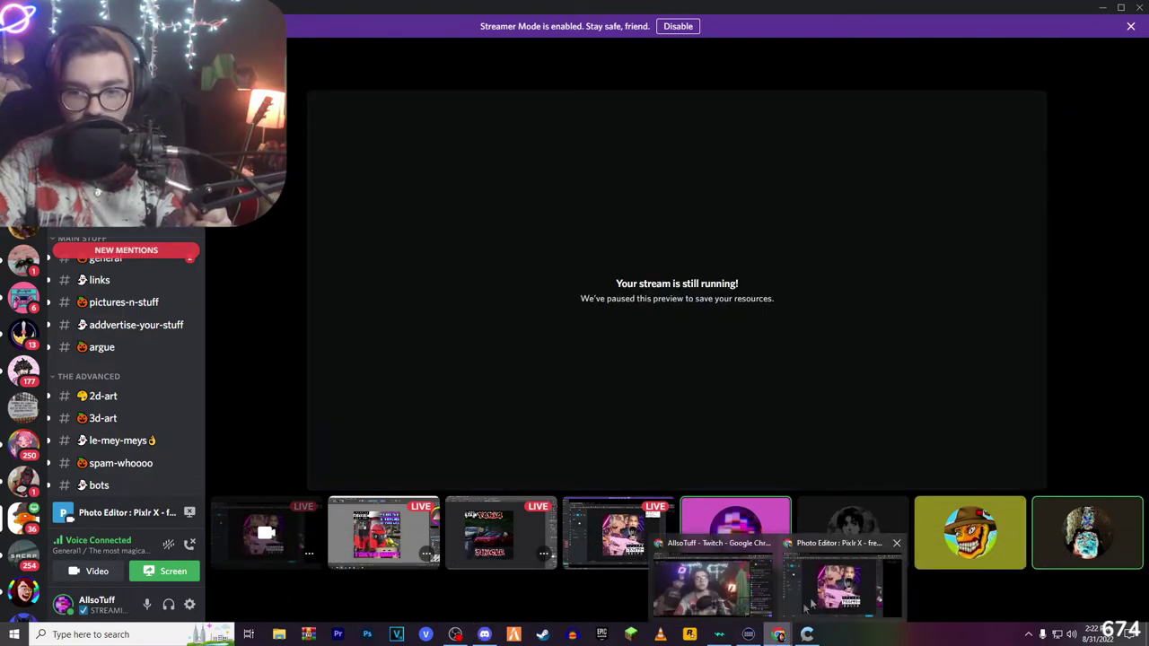
pyautogui.click(831, 607)
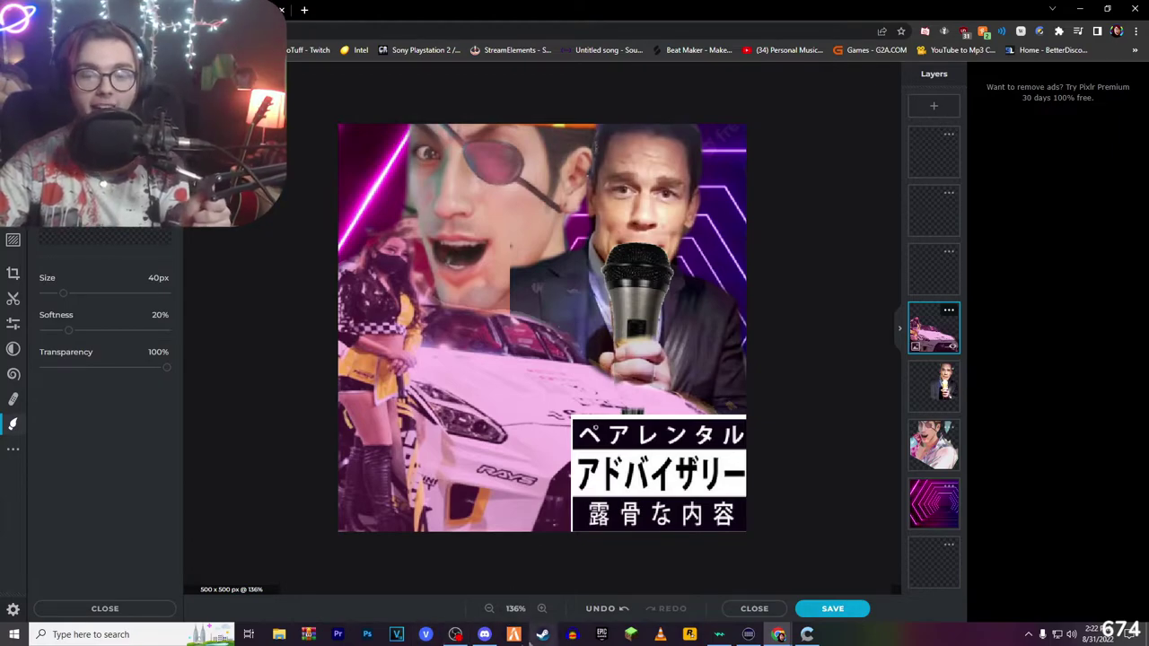
pyautogui.click(485, 635)
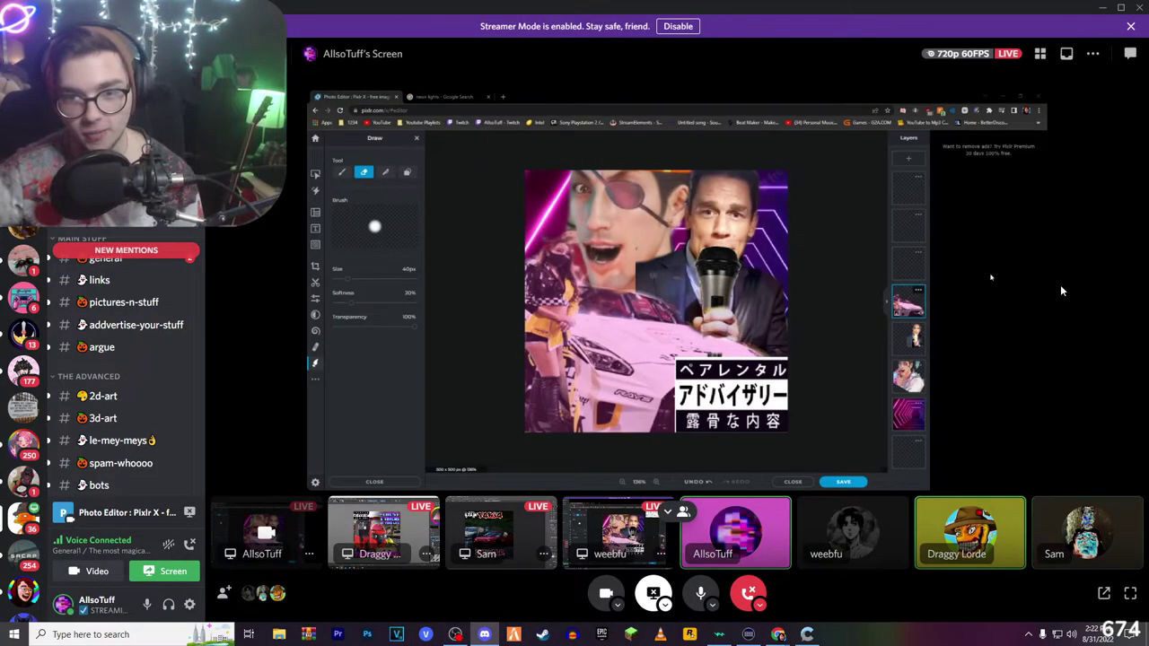
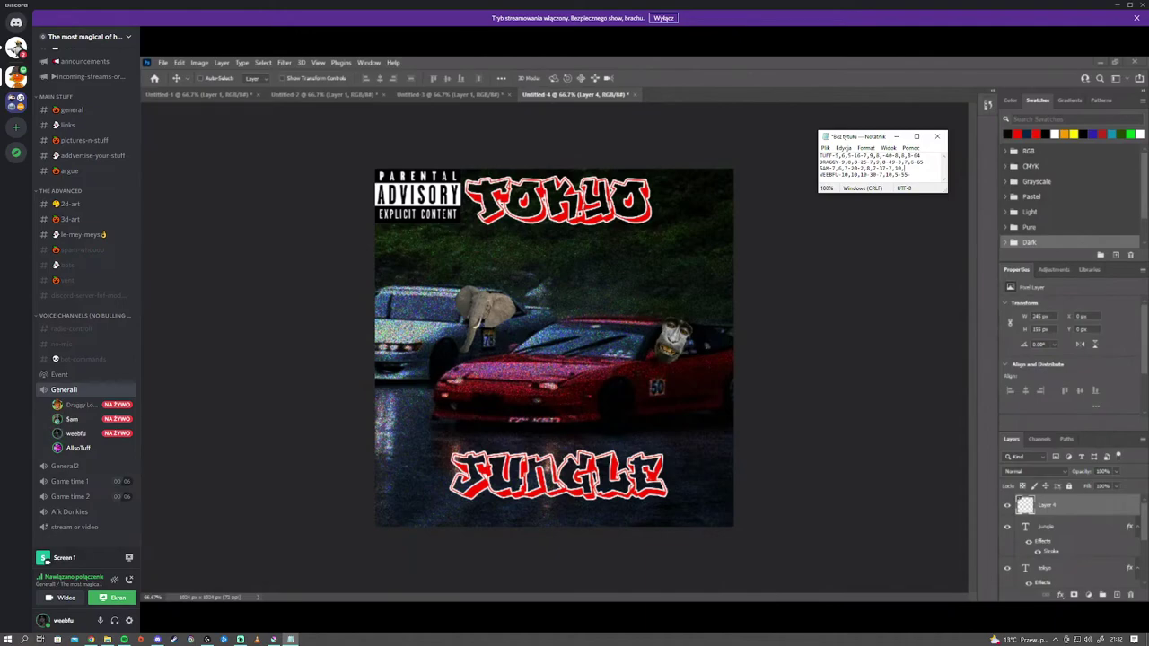
# Step: Finish the third contestant's score line in Notepad with 9-63, and place the notes window beside the Krita cover
pyautogui.write('9-63')
pyautogui.click(287, 639)
pyautogui.click(288, 639)
pyautogui.moveTo(851, 132); pyautogui.dragTo(849, 254)
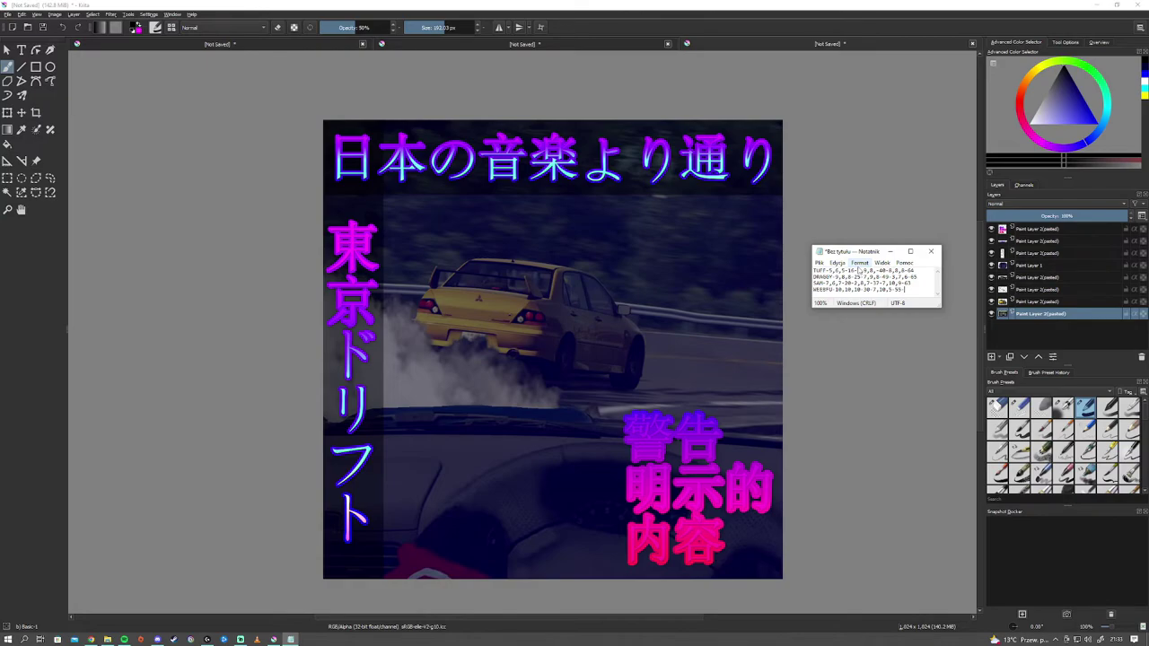
pyautogui.moveTo(857, 252); pyautogui.dragTo(855, 244)
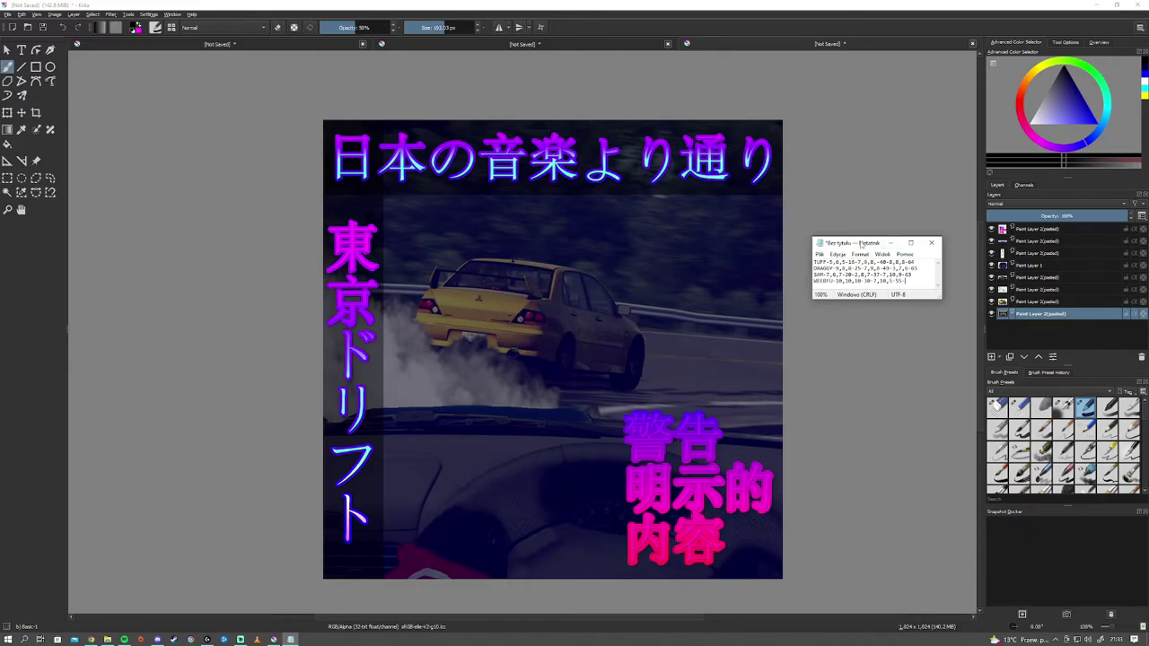
pyautogui.moveTo(862, 244); pyautogui.dragTo(857, 241)
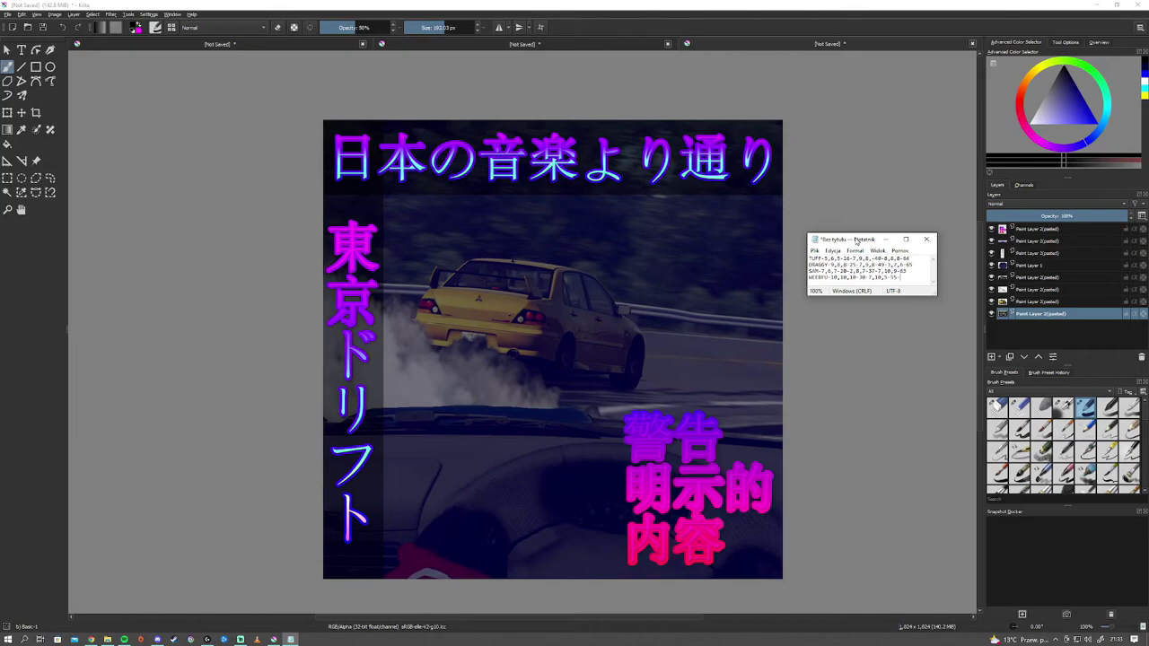
# Step: Inspect the yellow car layer of the Krita cover with the Transform tool, and reselect the topmost layer with the Select Shapes tool
pyautogui.click(1015, 302)
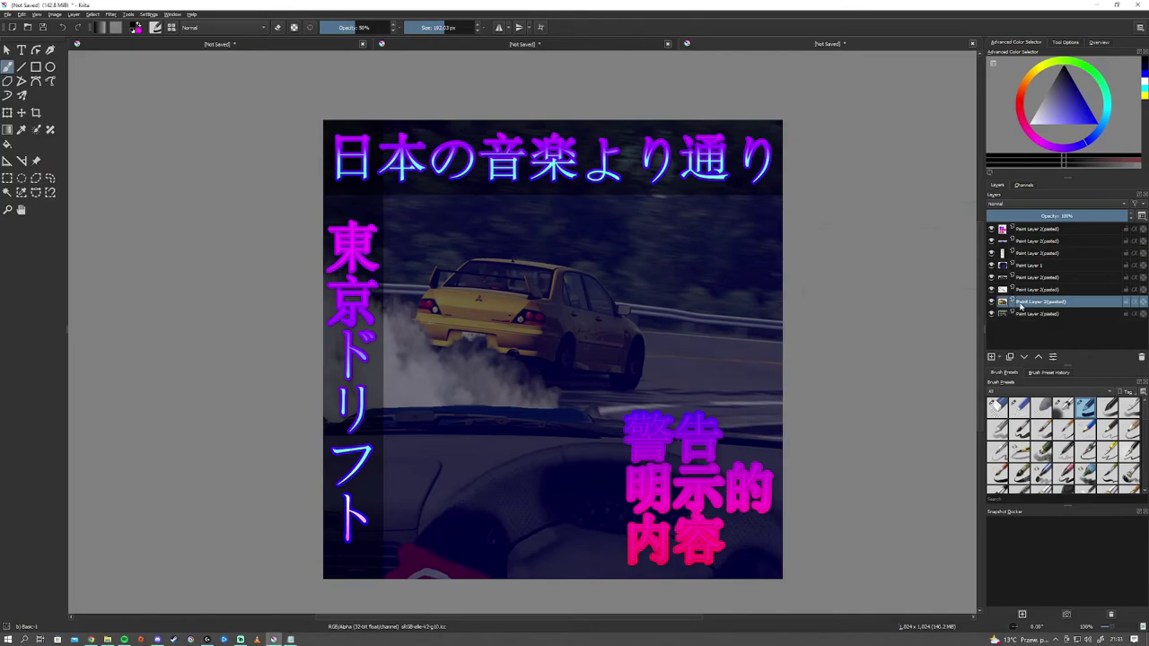
pyautogui.click(7, 112)
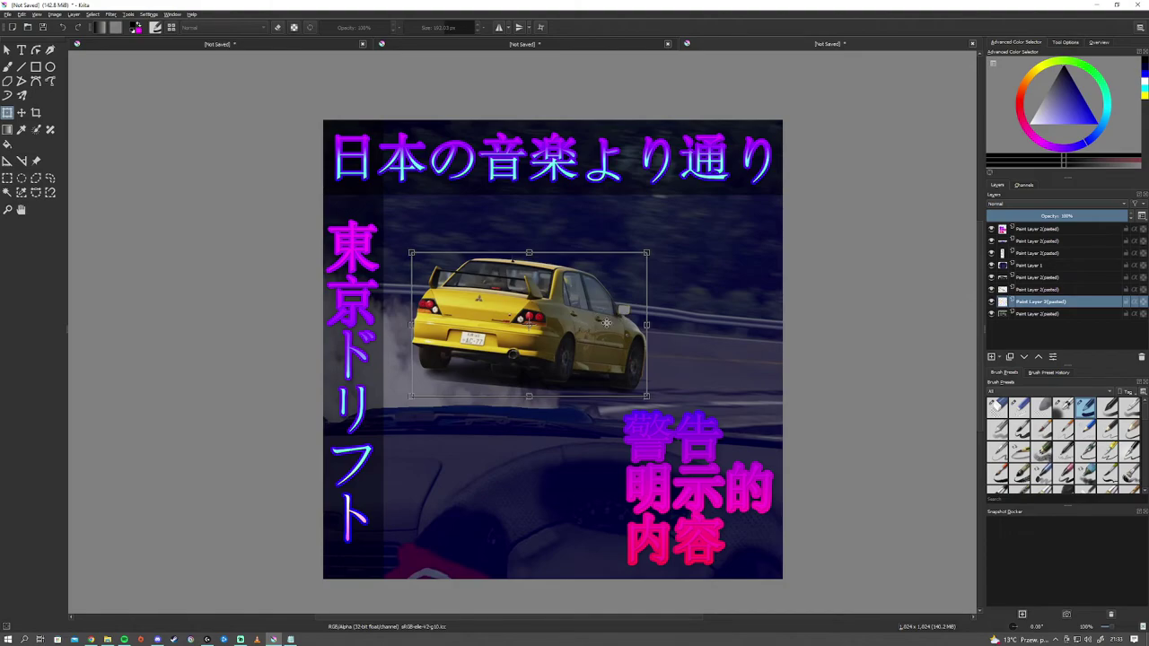
pyautogui.click(1032, 232)
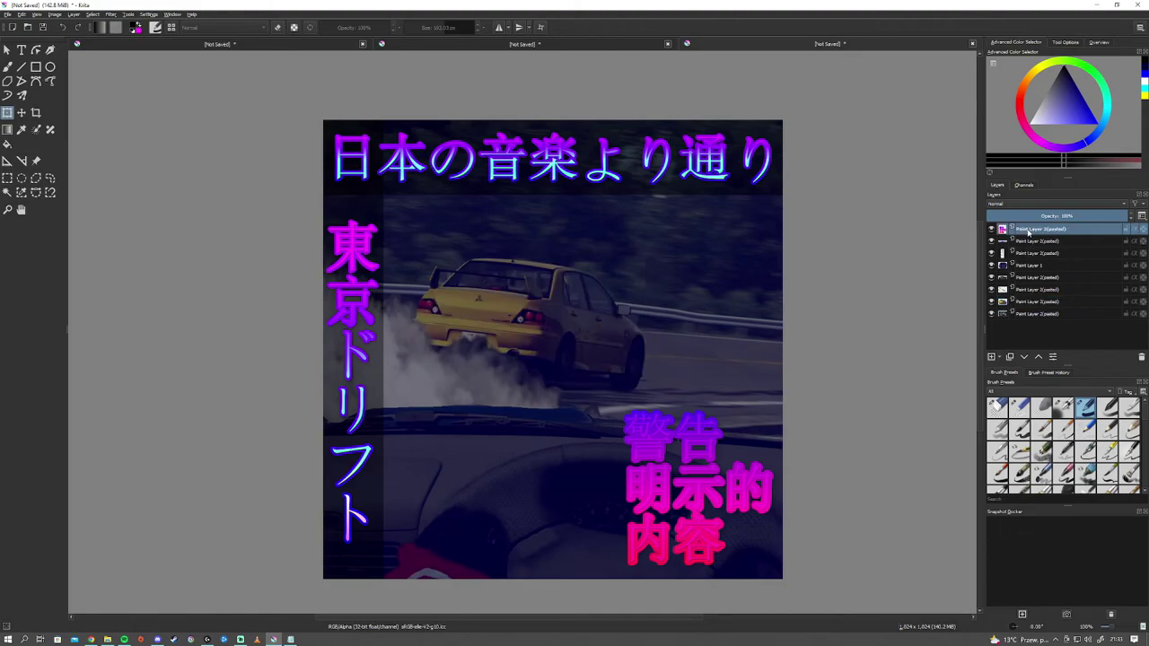
pyautogui.click(8, 49)
# Step: Complete the fourth contestant's score line in Notepad with 10,10,9-84, and return to the Krita cover
pyautogui.hotkey('alt', 'Tab')
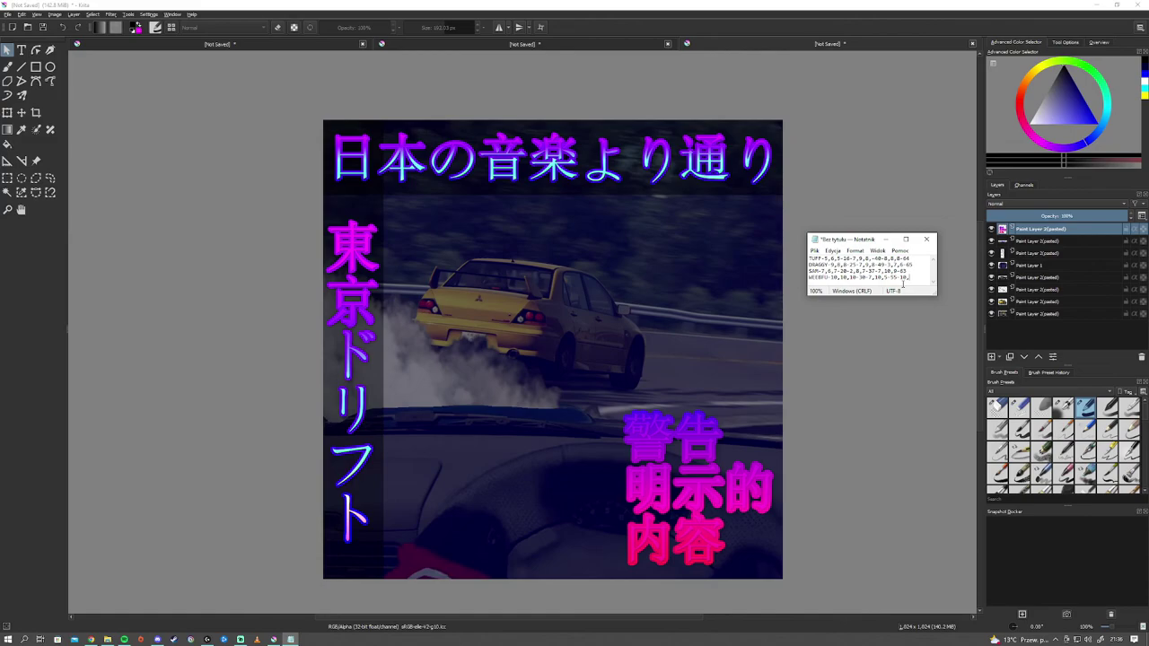
pyautogui.write('10,')
pyautogui.write('7-')
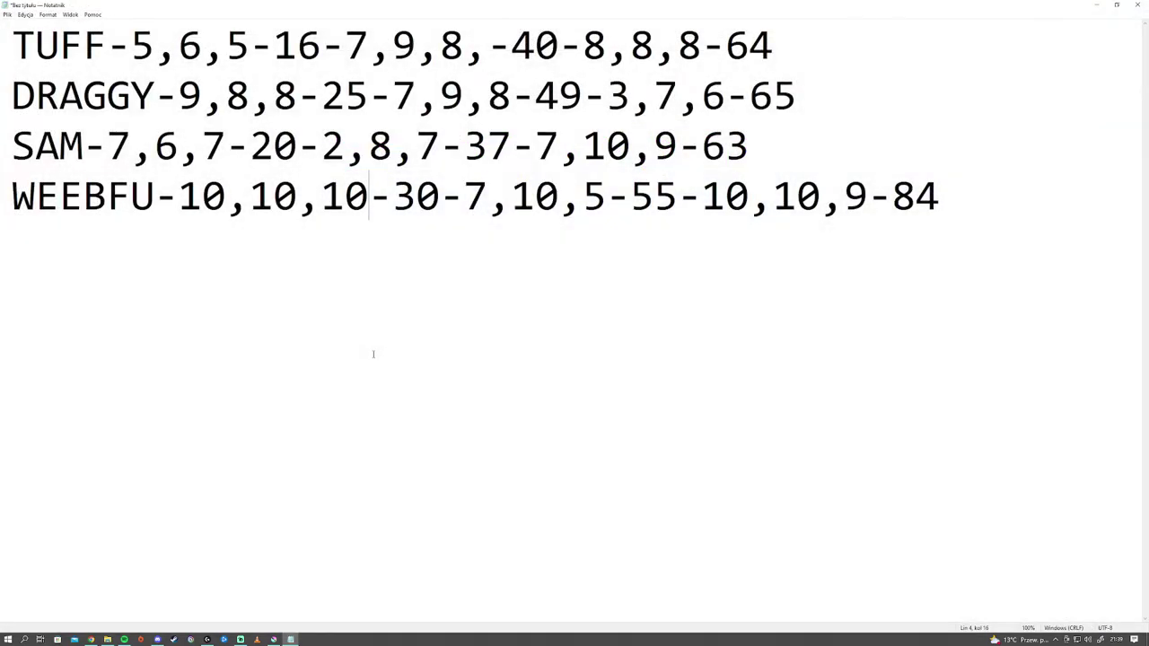
pyautogui.click(1054, 225)
pyautogui.doubleClick(690, 47)
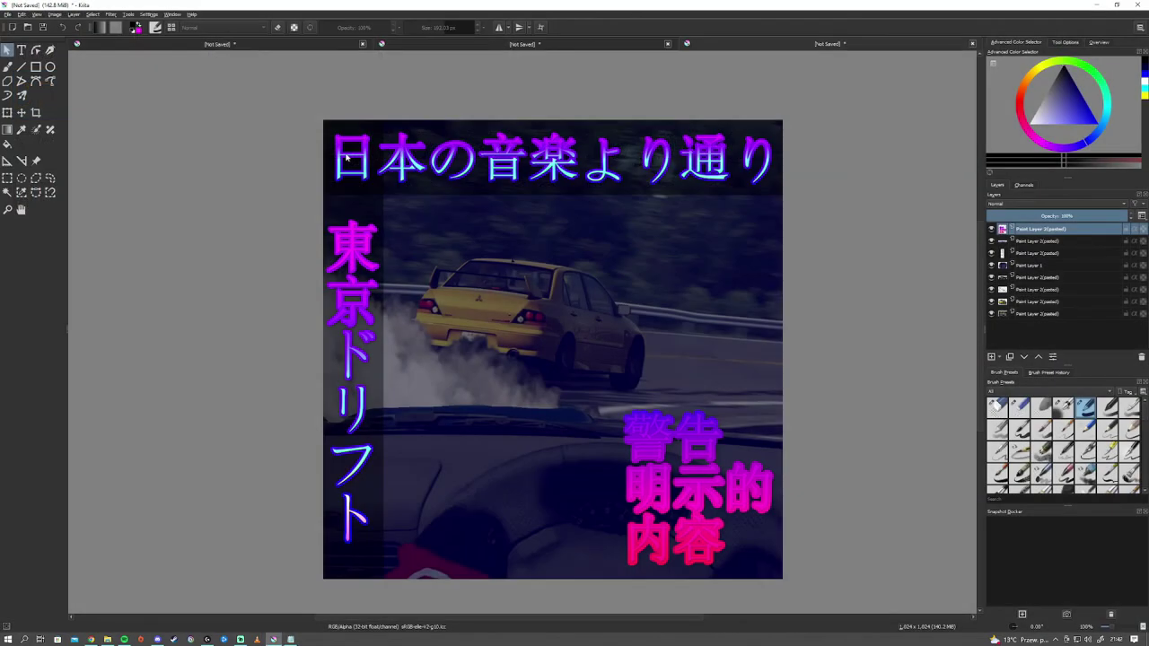